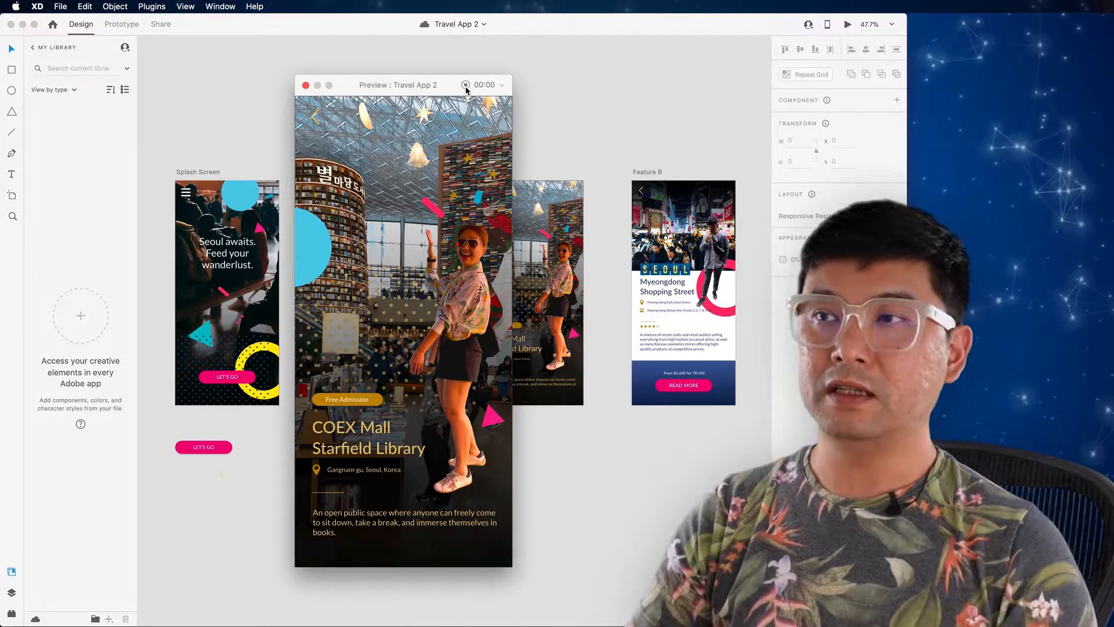
# Step: Close the prototype preview and open the Privacy settings under Security & Privacy in System Preferences
pyautogui.click(305, 85)
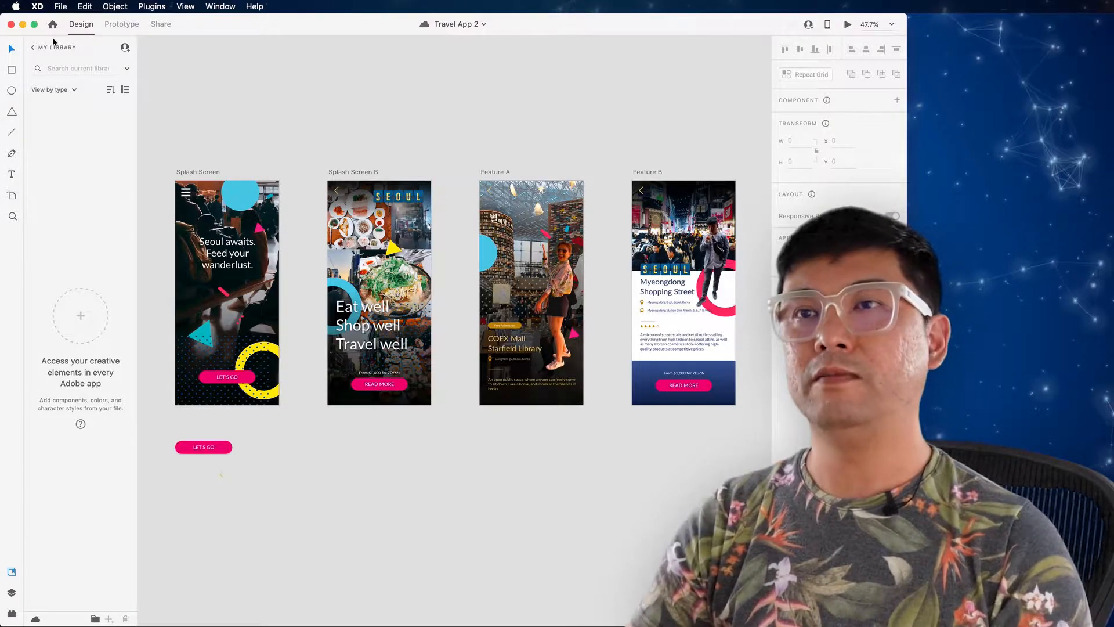
pyautogui.click(16, 6)
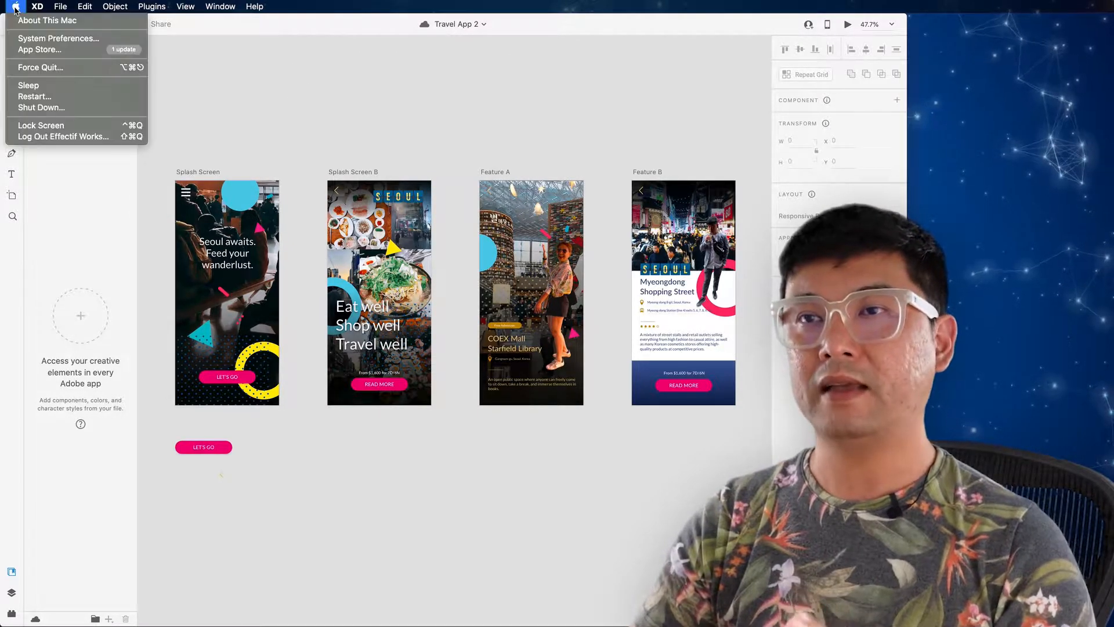
pyautogui.click(31, 38)
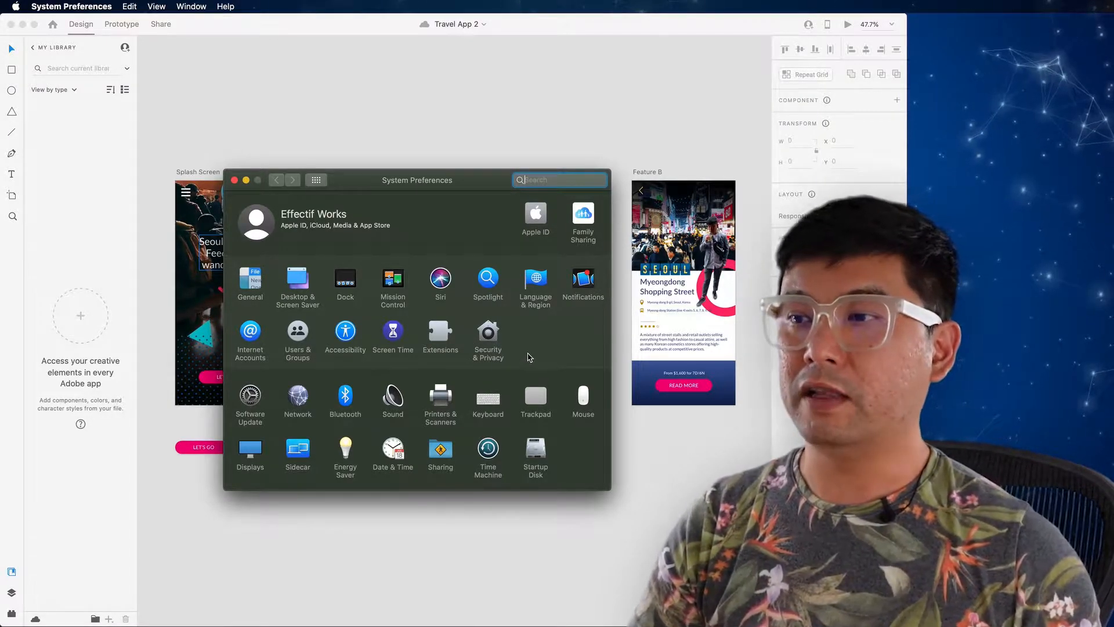
pyautogui.click(529, 357)
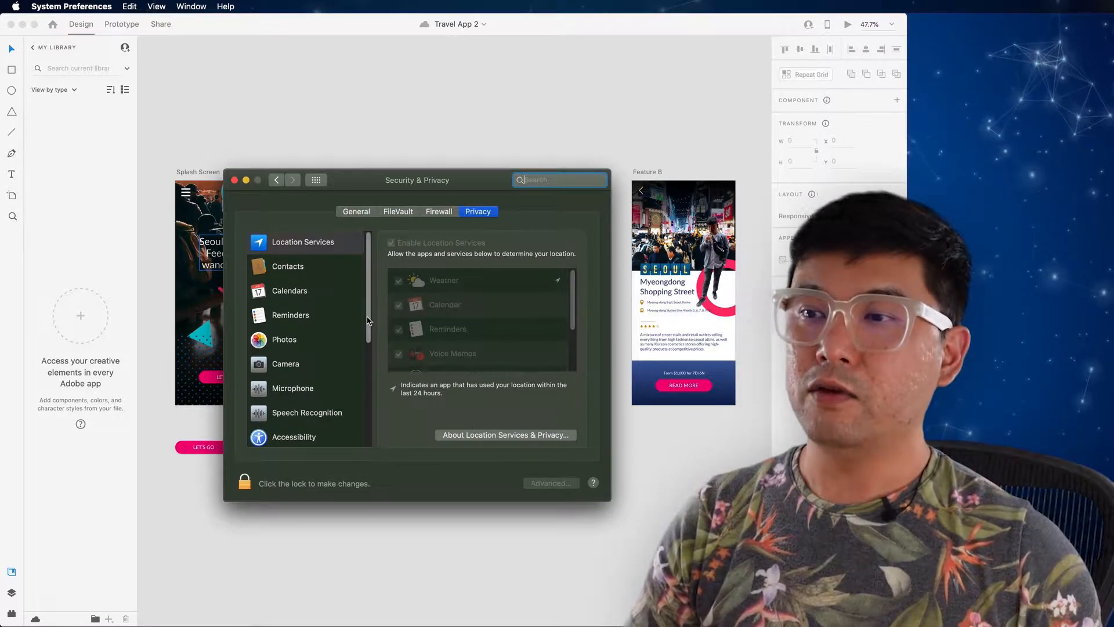
pyautogui.scroll(-7, 325, 377)
pyautogui.scroll(-1, 360, 403)
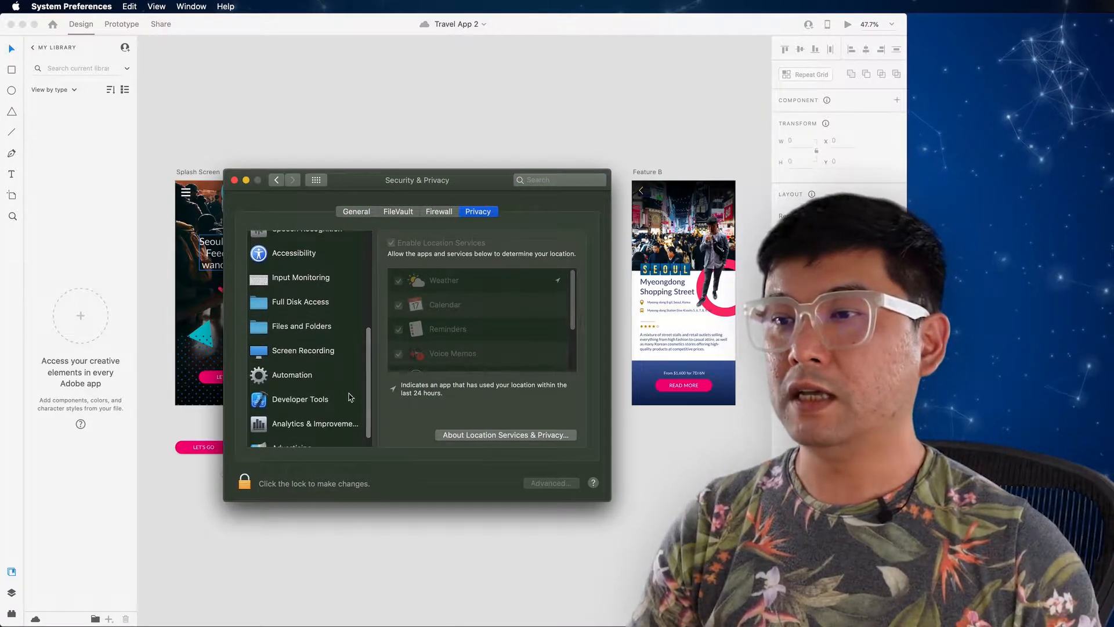
# Step: Allow Adobe XD.app to record the screen, quit it right away, and close System Preferences
pyautogui.click(314, 352)
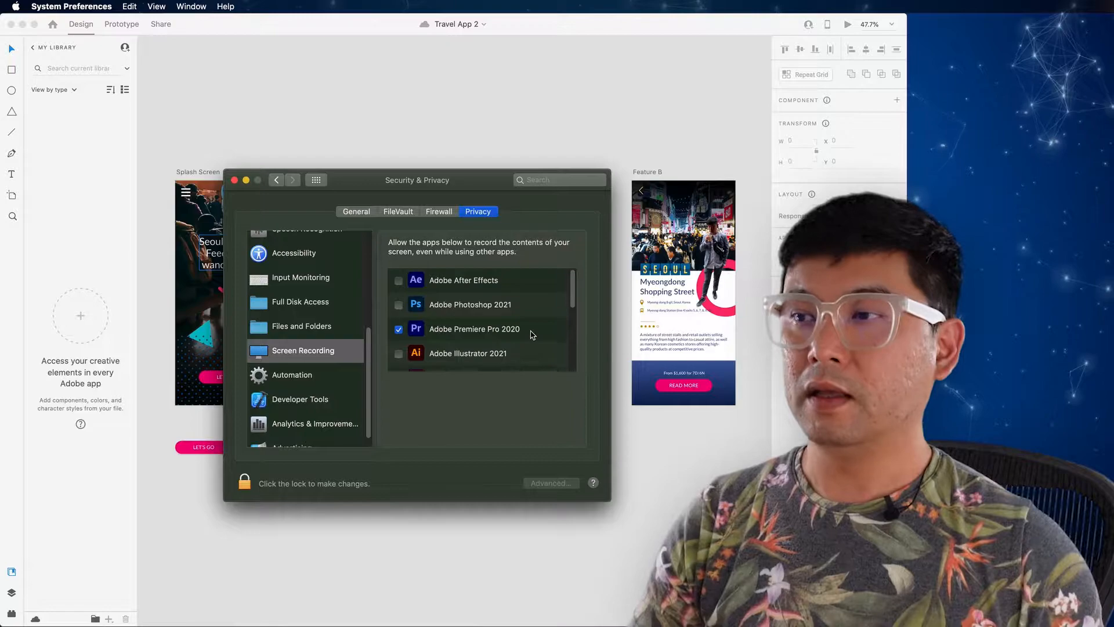
pyautogui.moveTo(575, 301); pyautogui.dragTo(574, 326)
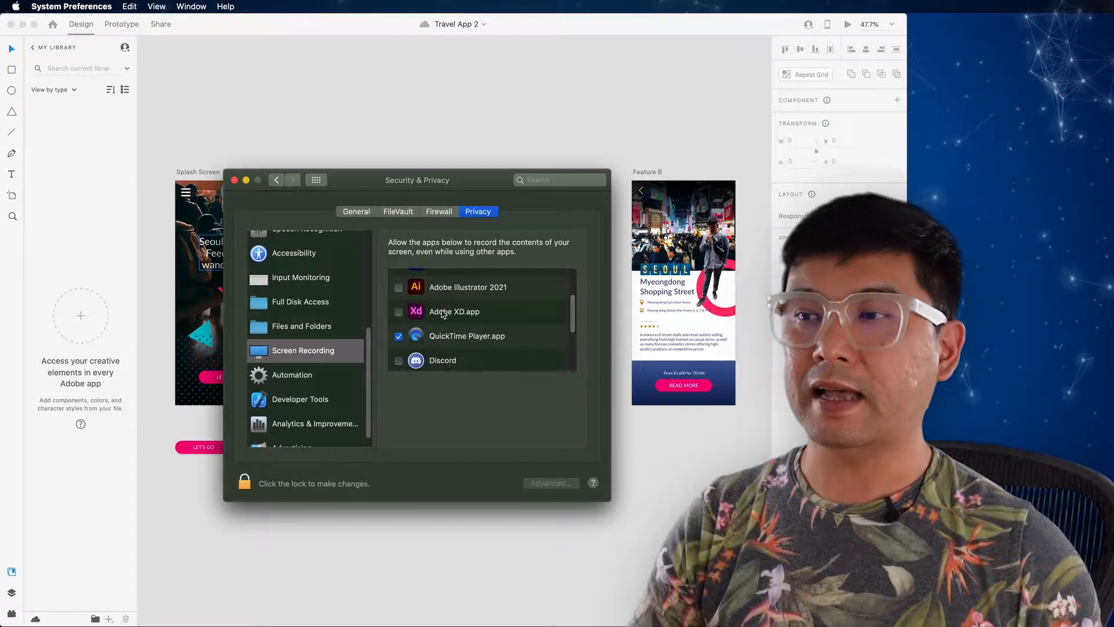
pyautogui.click(399, 313)
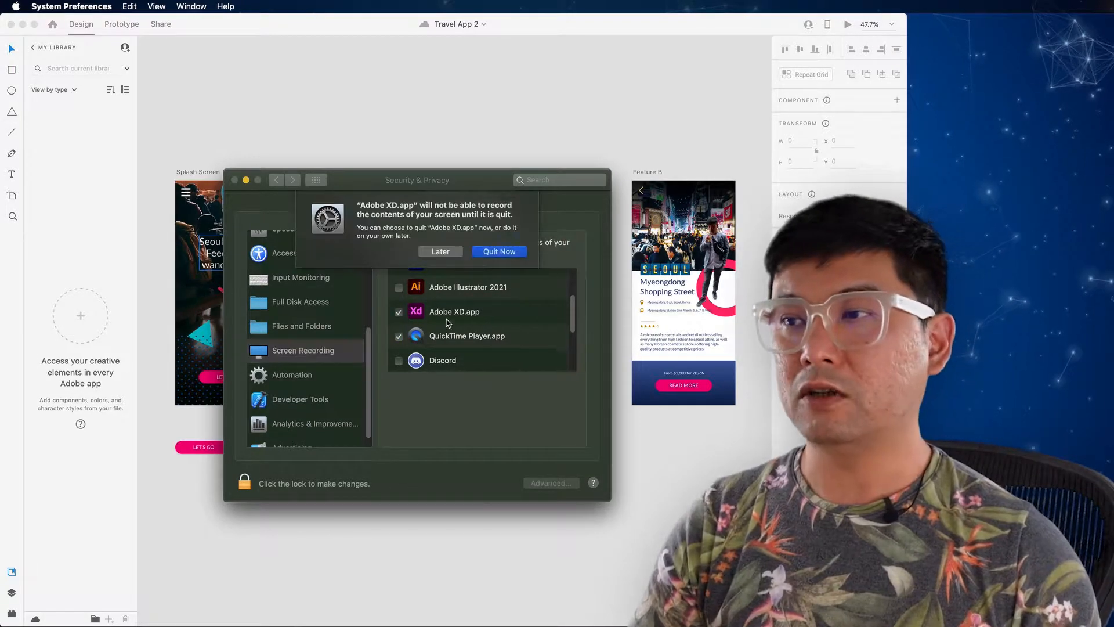
pyautogui.click(503, 256)
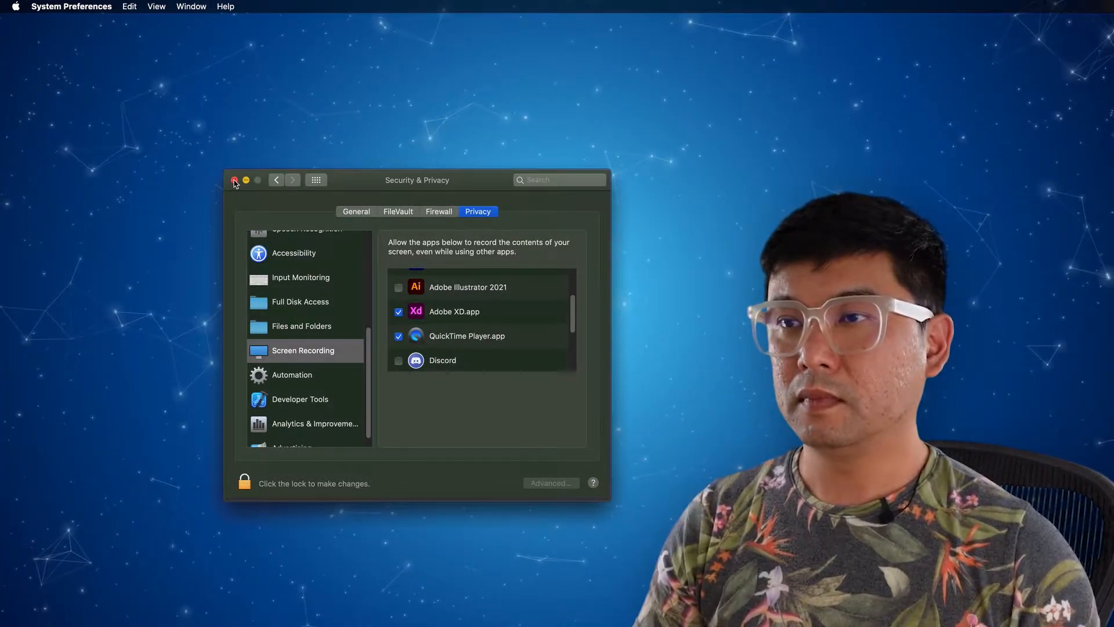
pyautogui.click(234, 180)
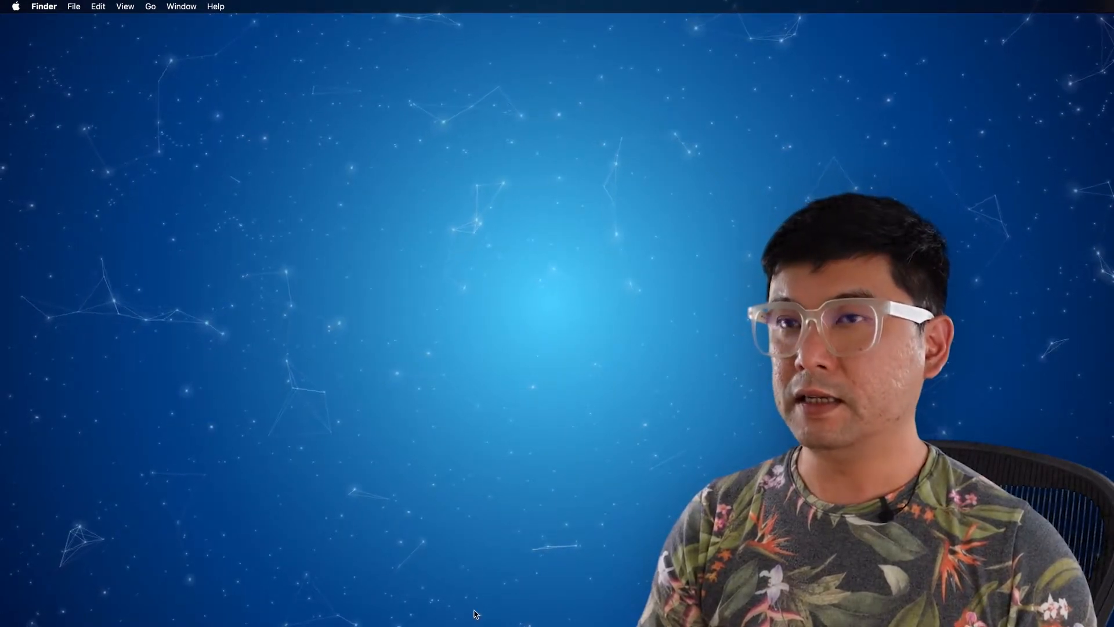
# Step: Reopen the Travel App 2 project in Adobe XD and place its prototype preview window over the artboards
pyautogui.moveTo(513, 227); pyautogui.dragTo(268, 81)
pyautogui.click(352, 372)
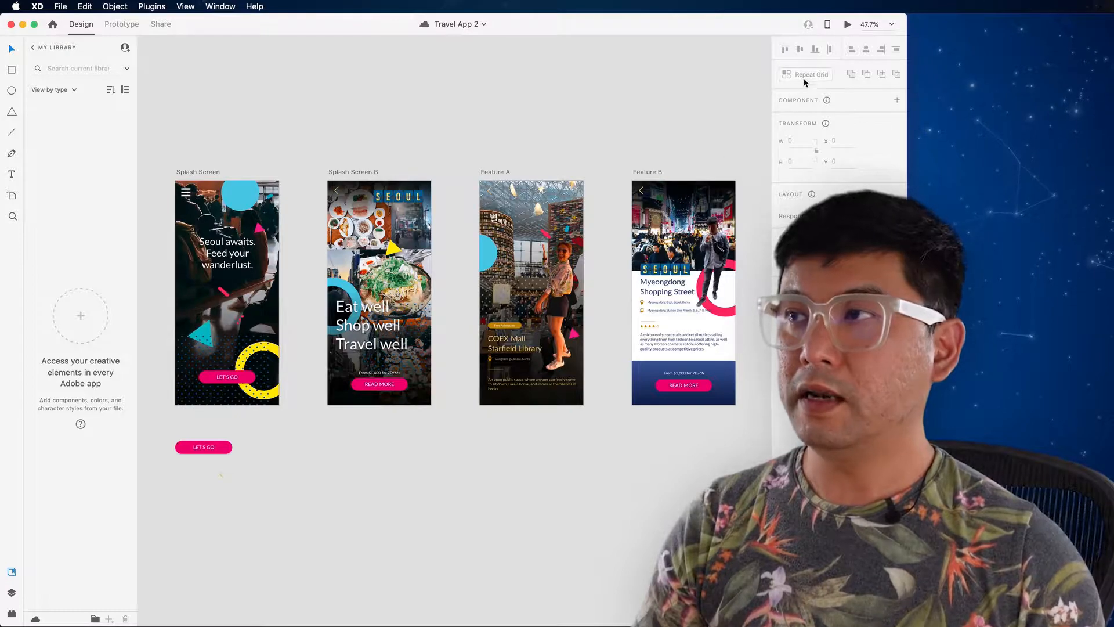
pyautogui.click(848, 25)
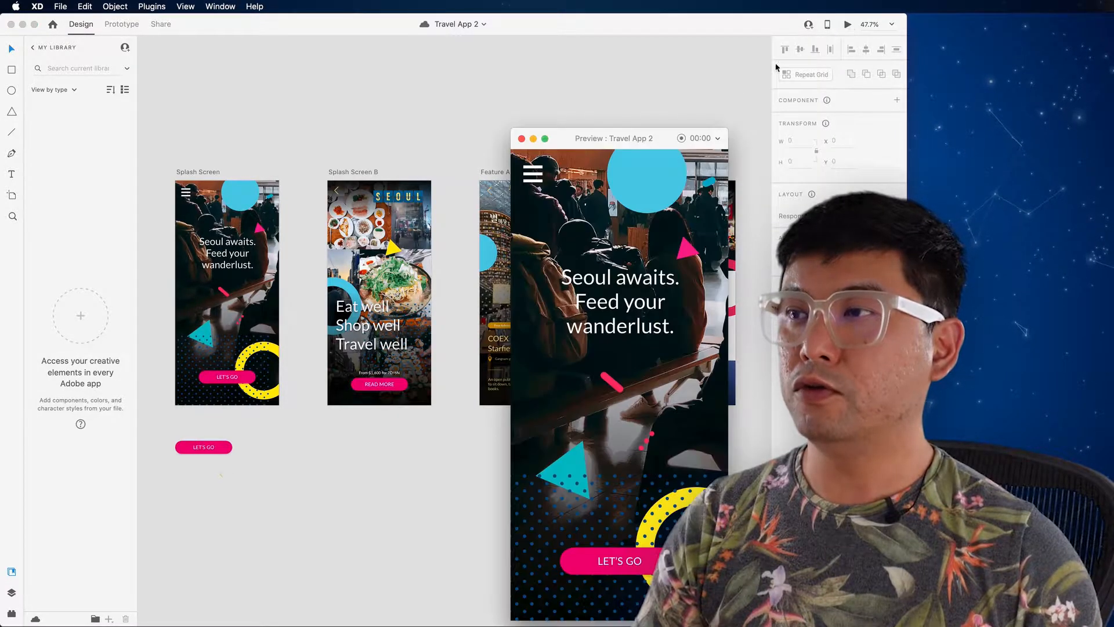
pyautogui.moveTo(643, 139); pyautogui.dragTo(403, 76)
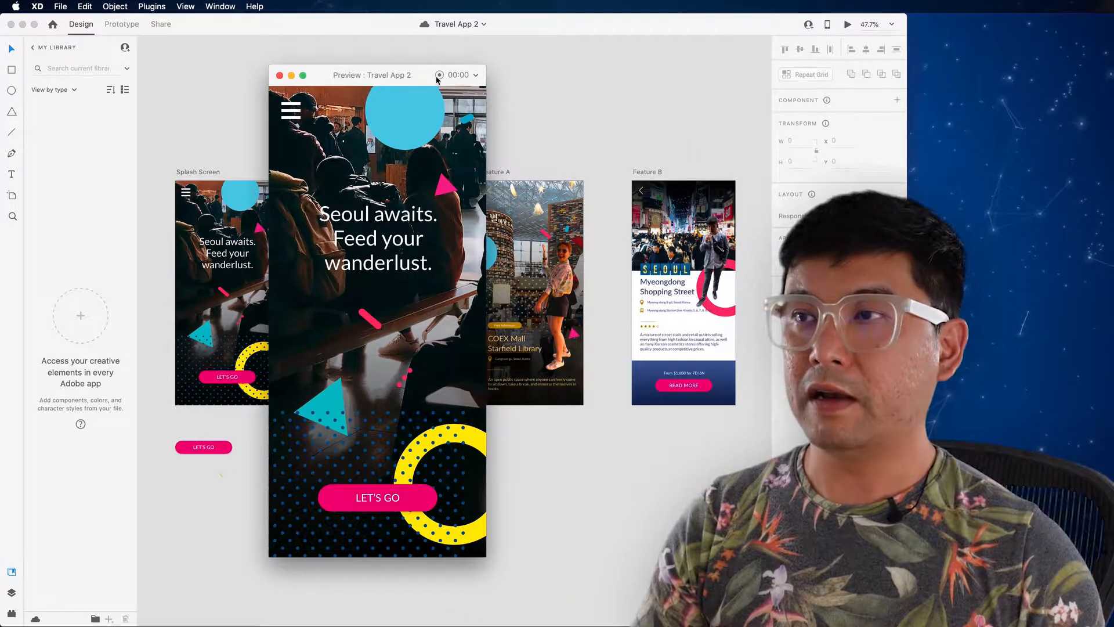
# Step: Record a preview walkthrough from the splash screen via Let's Go, Read More and the library page to Myeongdong Shopping Street, and back to the start
pyautogui.click(439, 75)
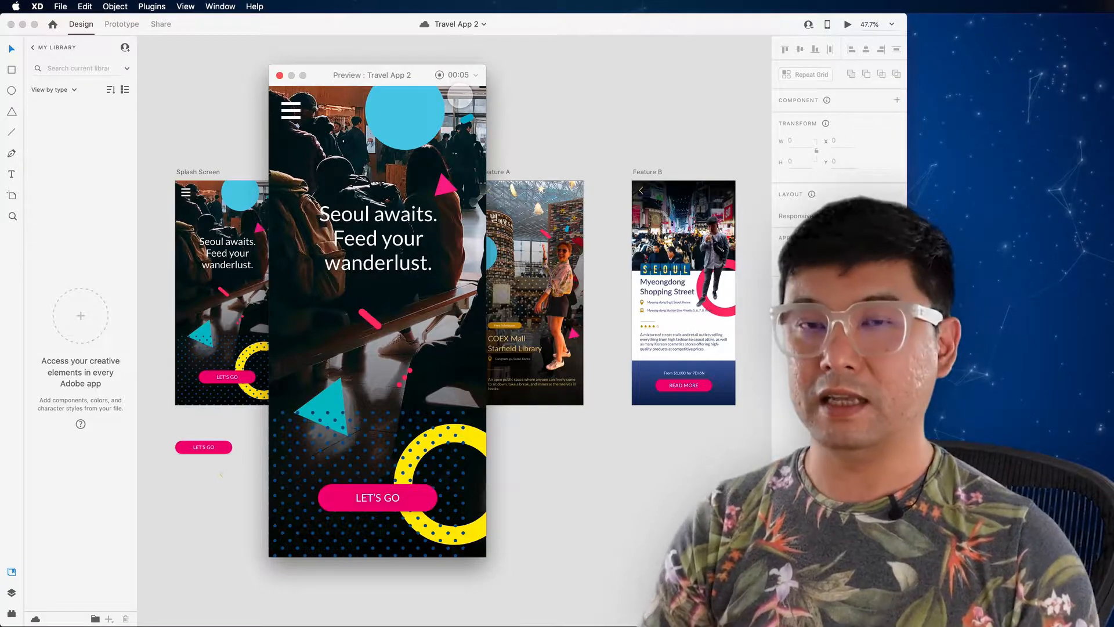
pyautogui.click(388, 502)
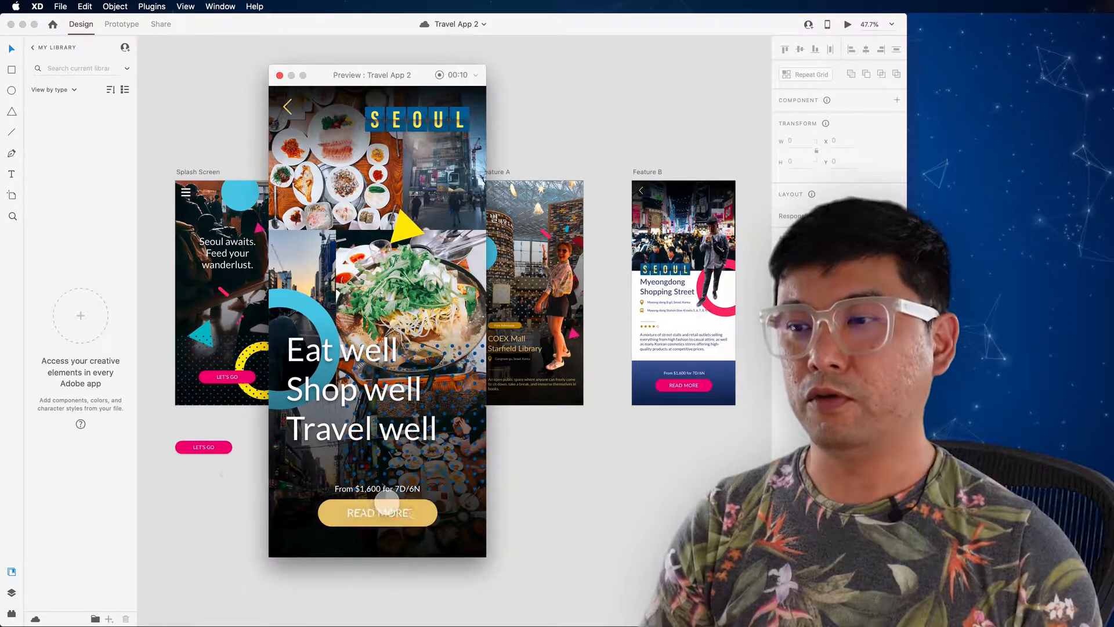
pyautogui.click(377, 513)
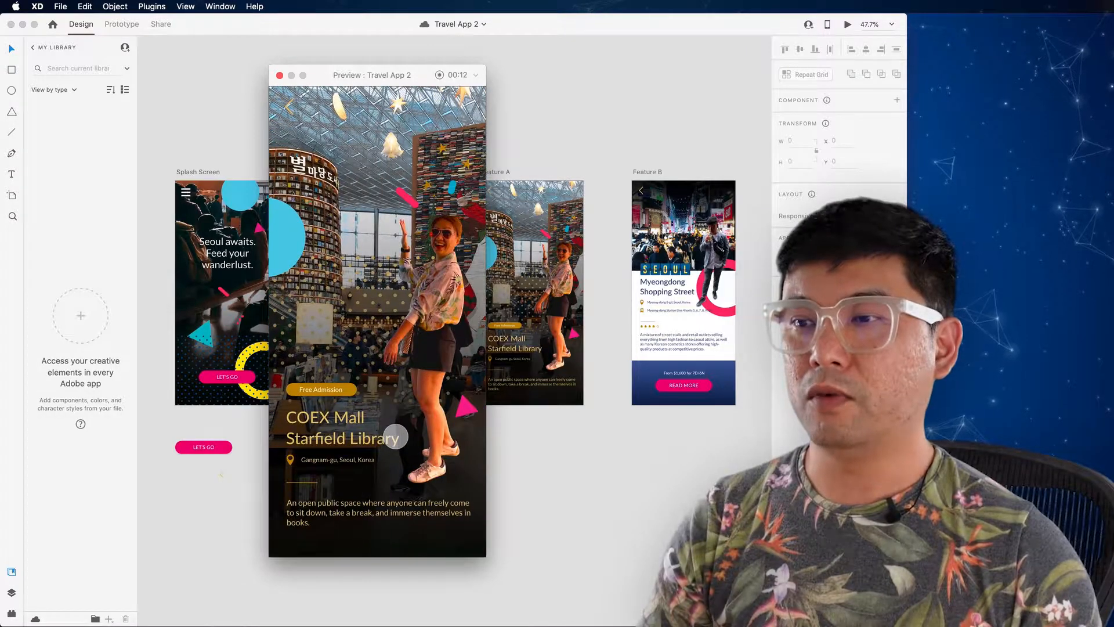
pyautogui.click(430, 416)
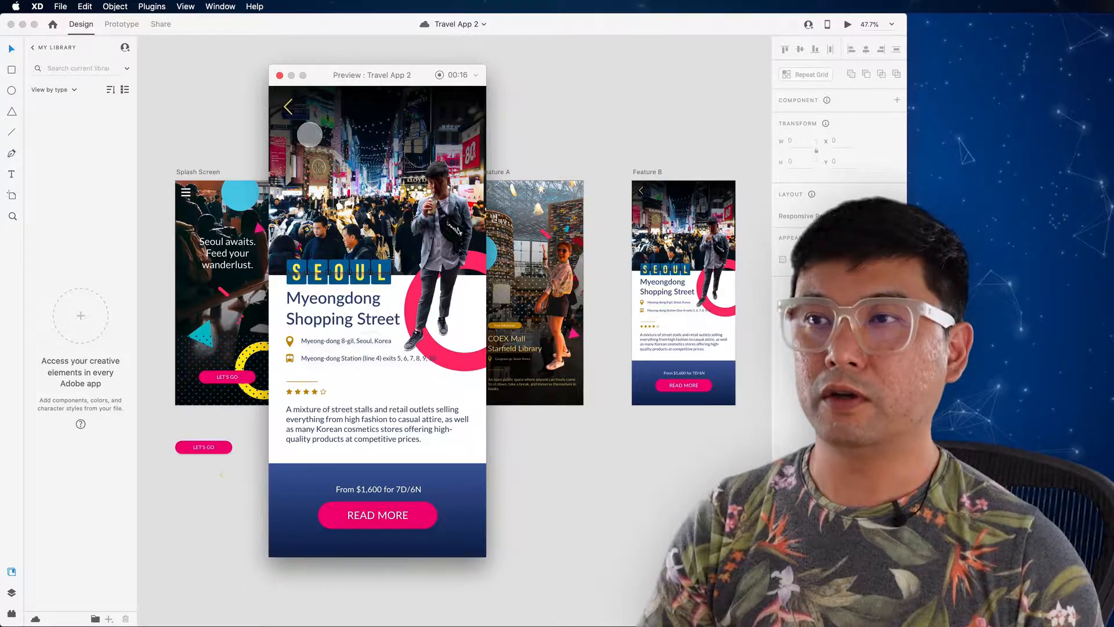
pyautogui.click(289, 109)
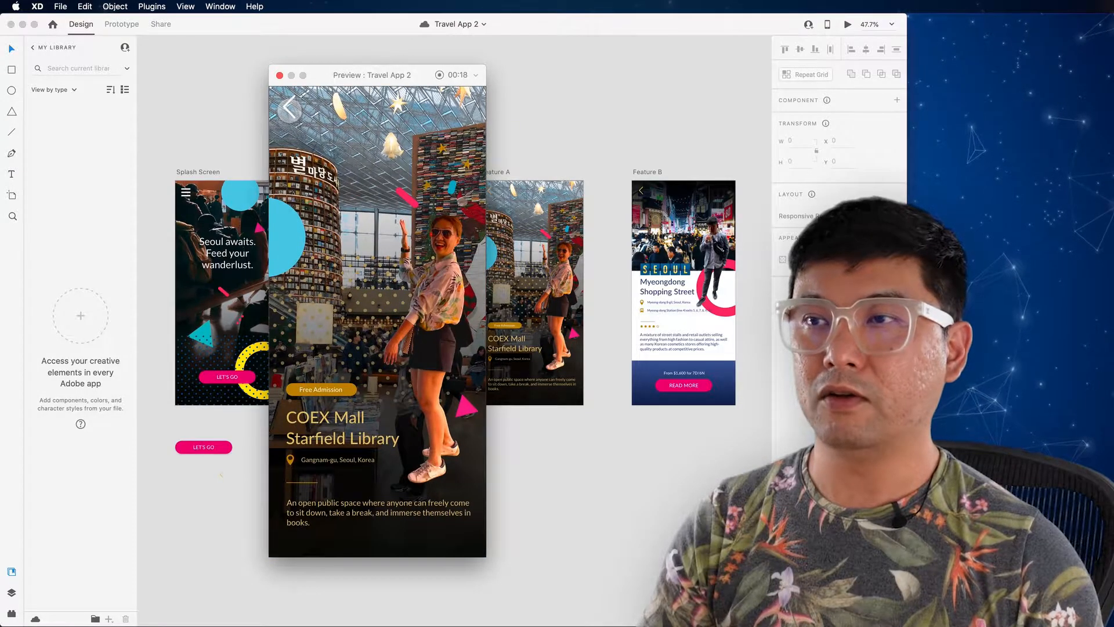
pyautogui.click(289, 109)
pyautogui.click(289, 109)
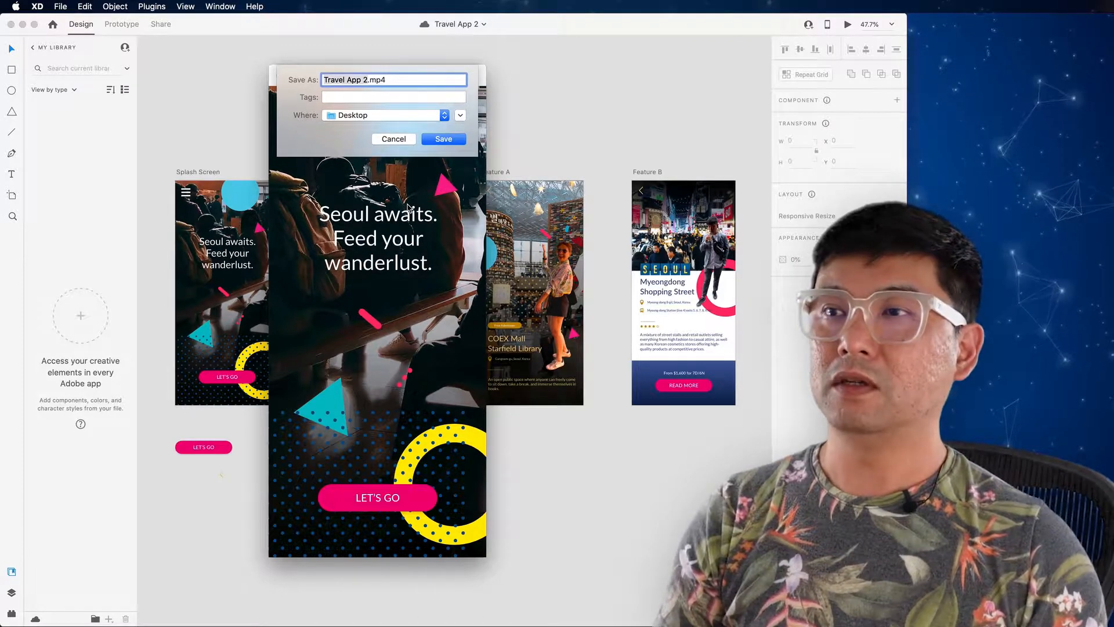
# Step: Save the recording to the Desktop as Travel App.mp4 and close the preview
pyautogui.click(366, 79)
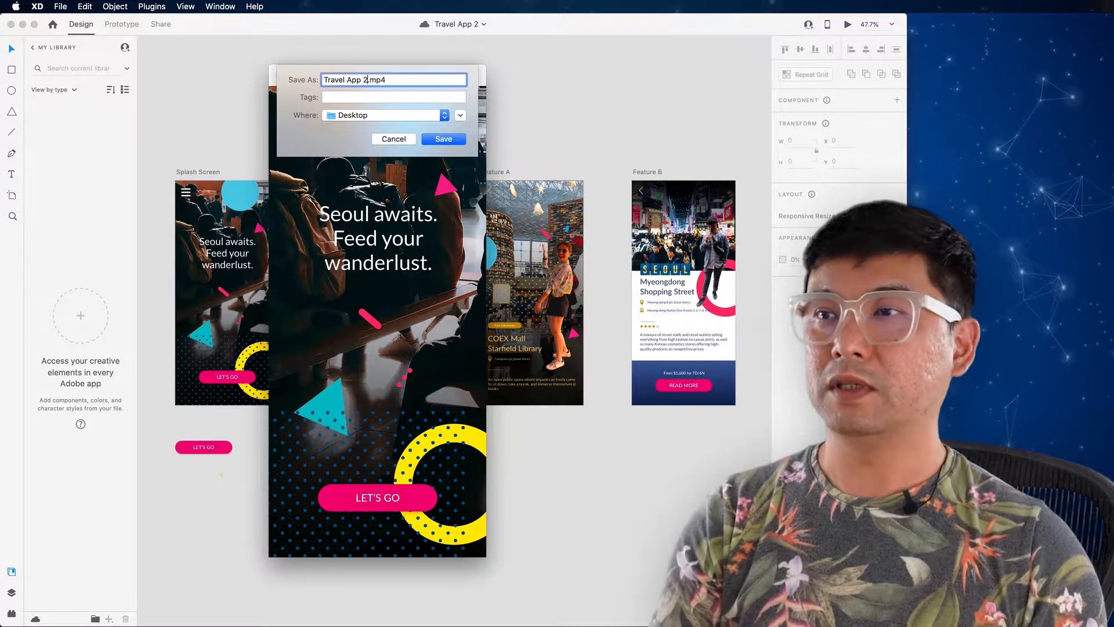
pyautogui.click(444, 140)
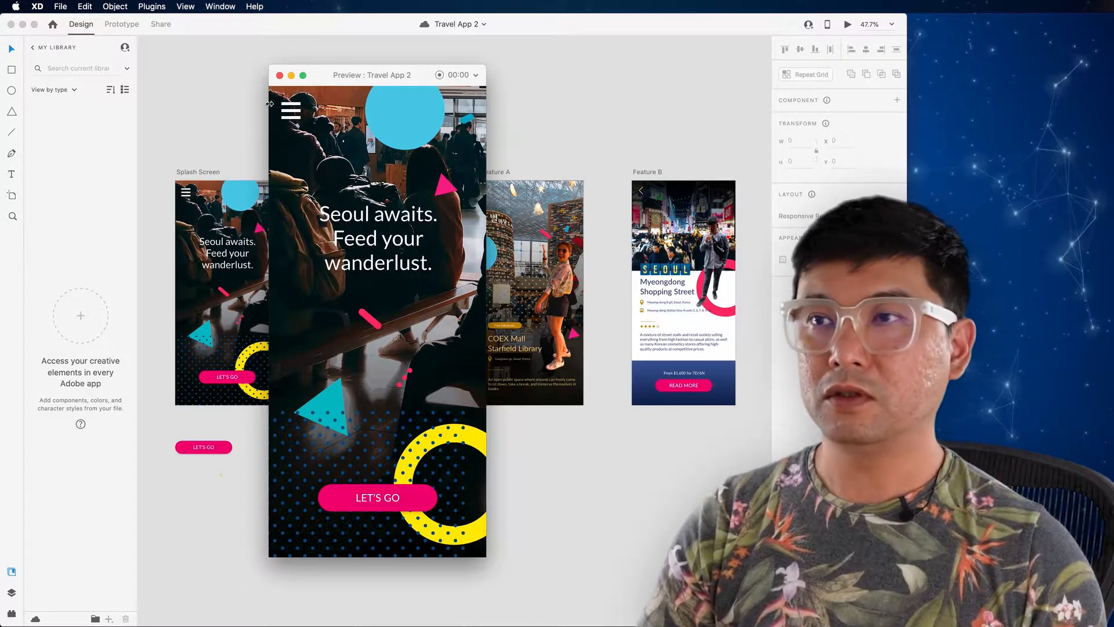
pyautogui.click(280, 75)
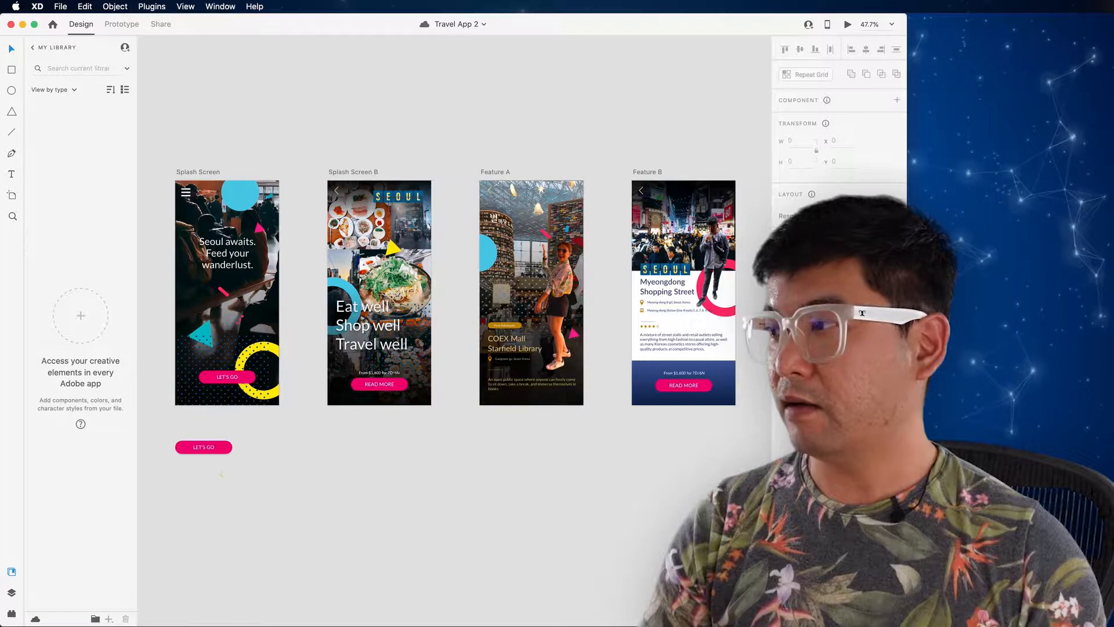
# Step: Open Travel App.mp4 in QuickTime Player, review the recorded walkthrough, and close the video
pyautogui.doubleClick(1073, 55)
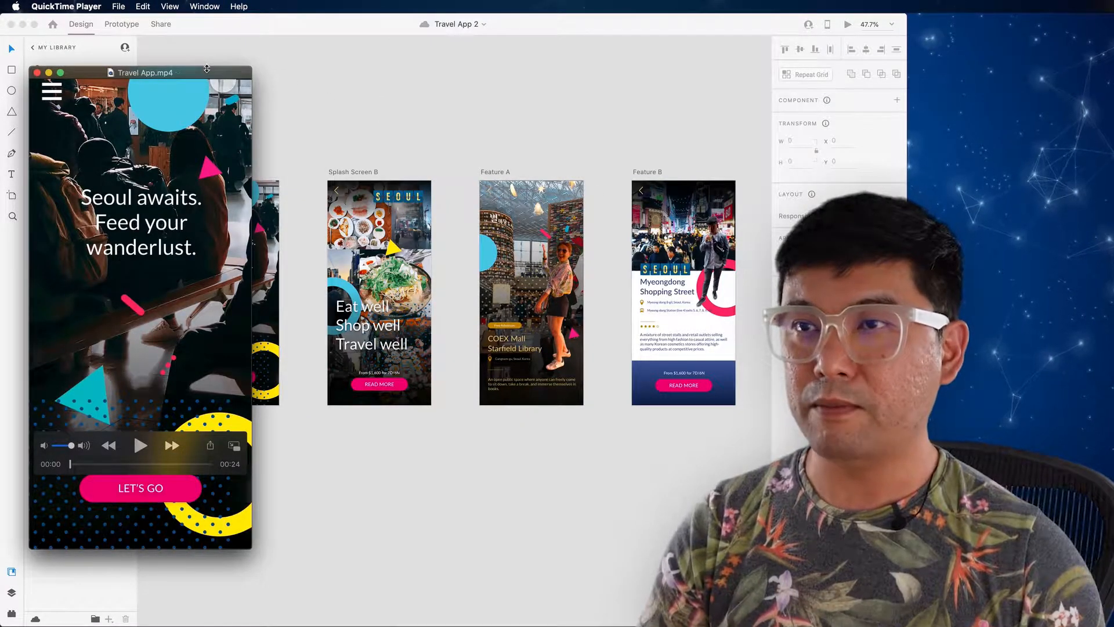
pyautogui.moveTo(141, 74); pyautogui.dragTo(232, 71)
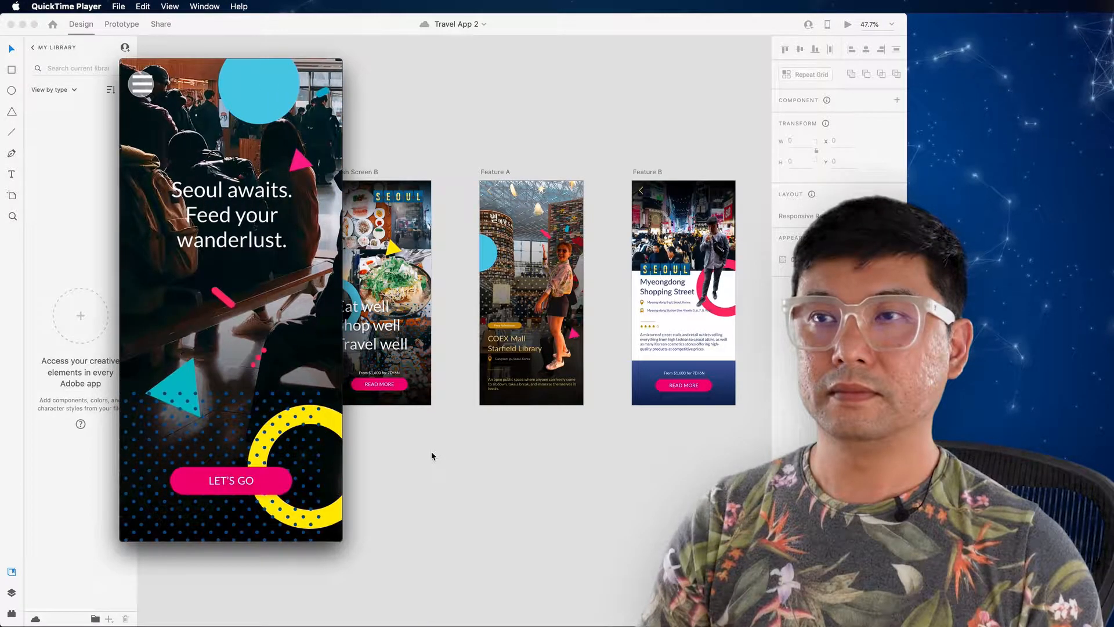
pyautogui.moveTo(326, 434)
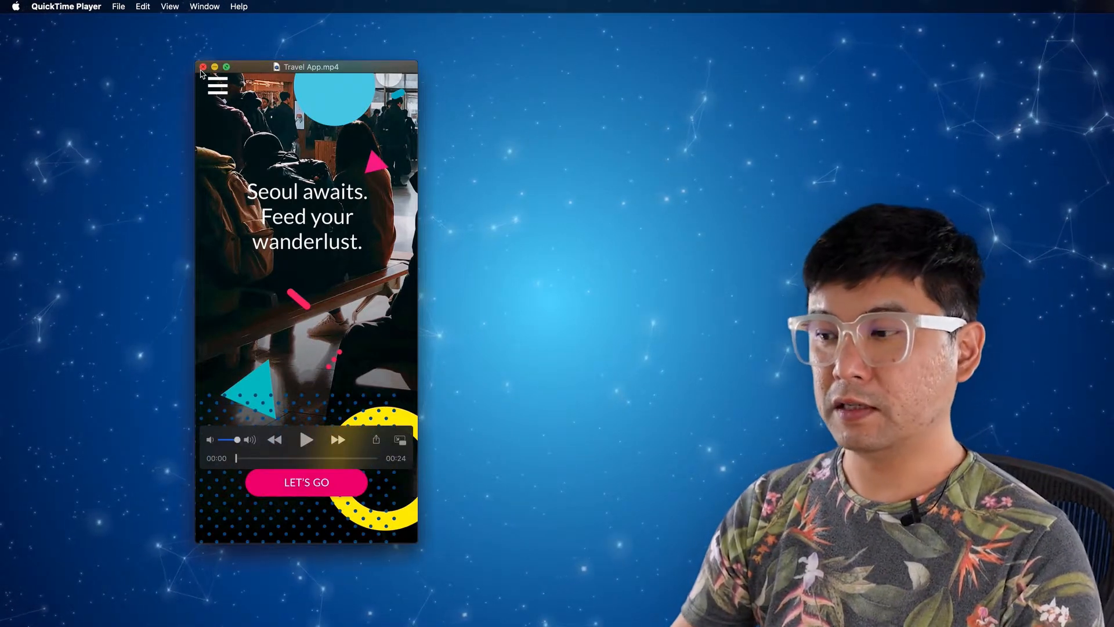
pyautogui.press('super+w')
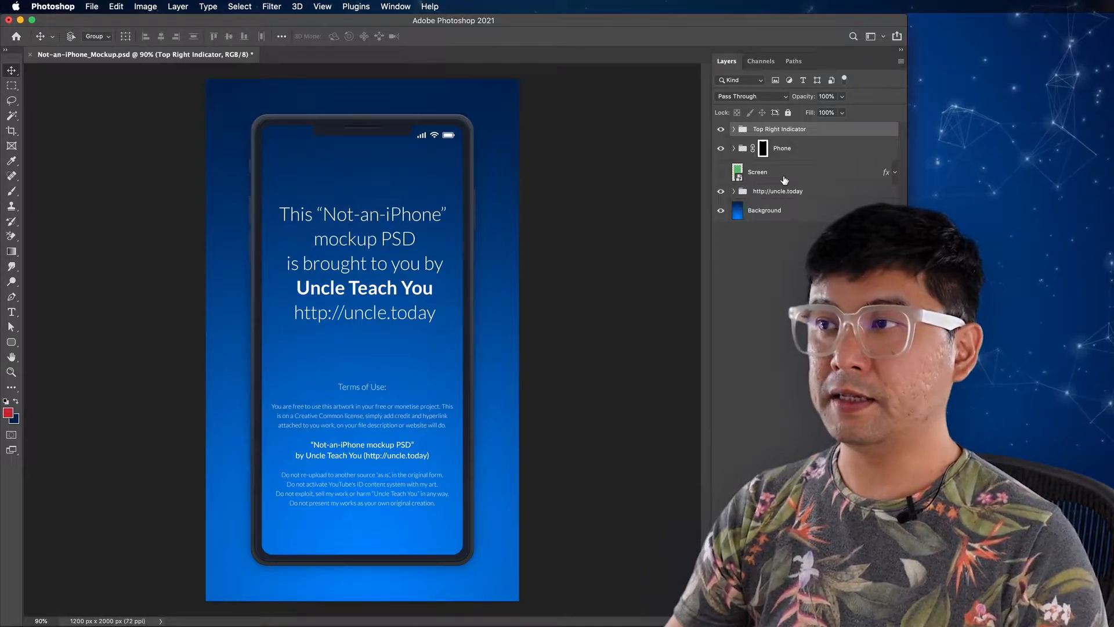
pyautogui.click(720, 192)
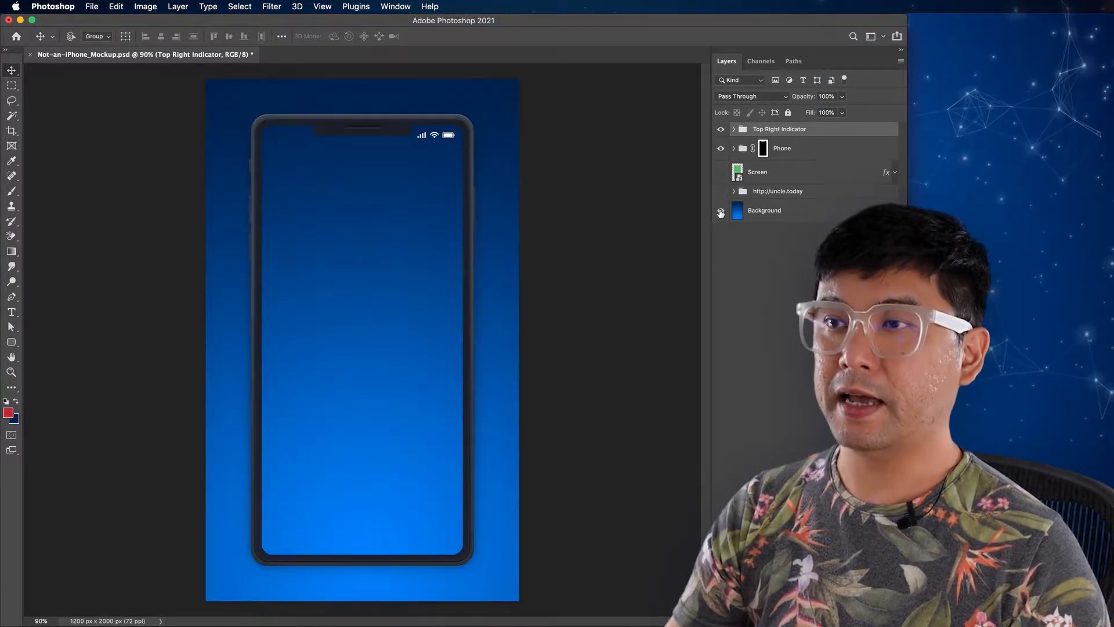
pyautogui.click(720, 211)
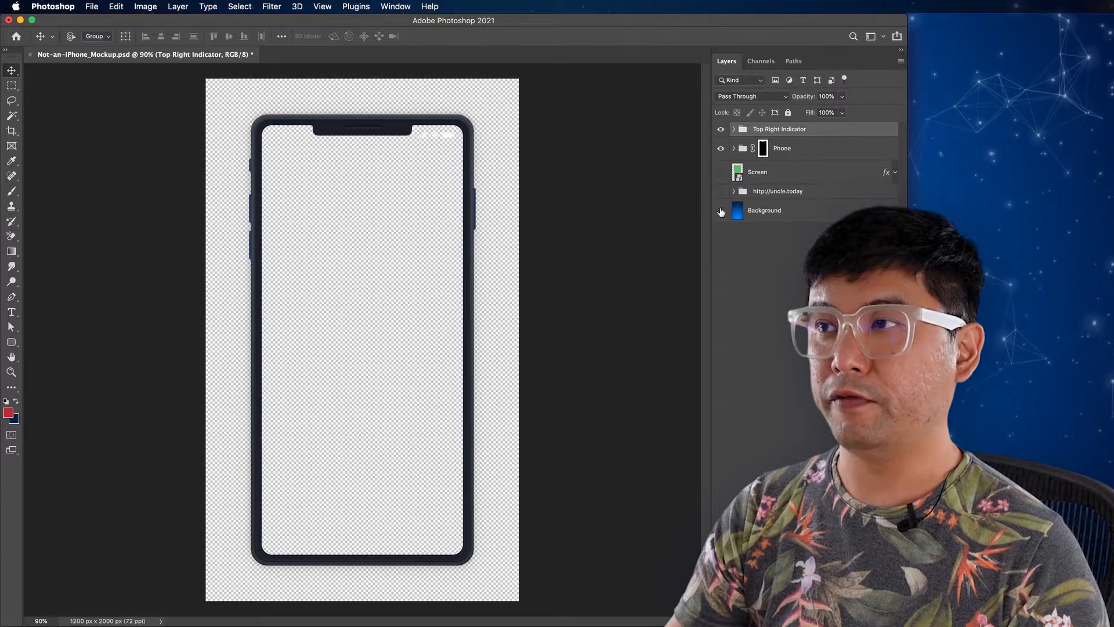
pyautogui.click(721, 130)
pyautogui.click(721, 130)
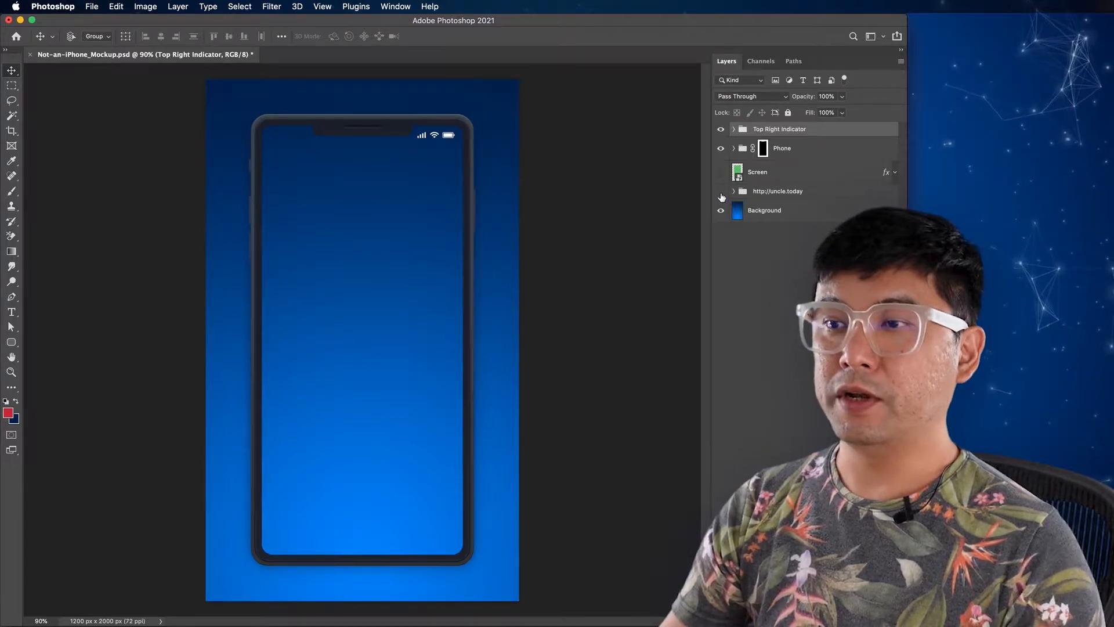
pyautogui.click(721, 191)
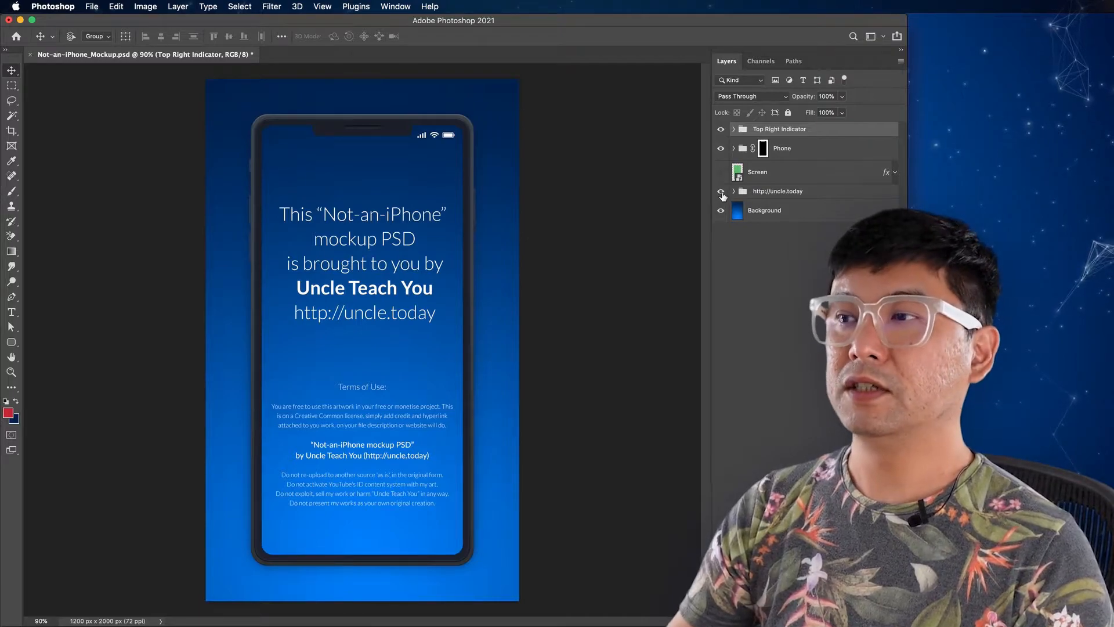
pyautogui.click(721, 210)
pyautogui.click(720, 191)
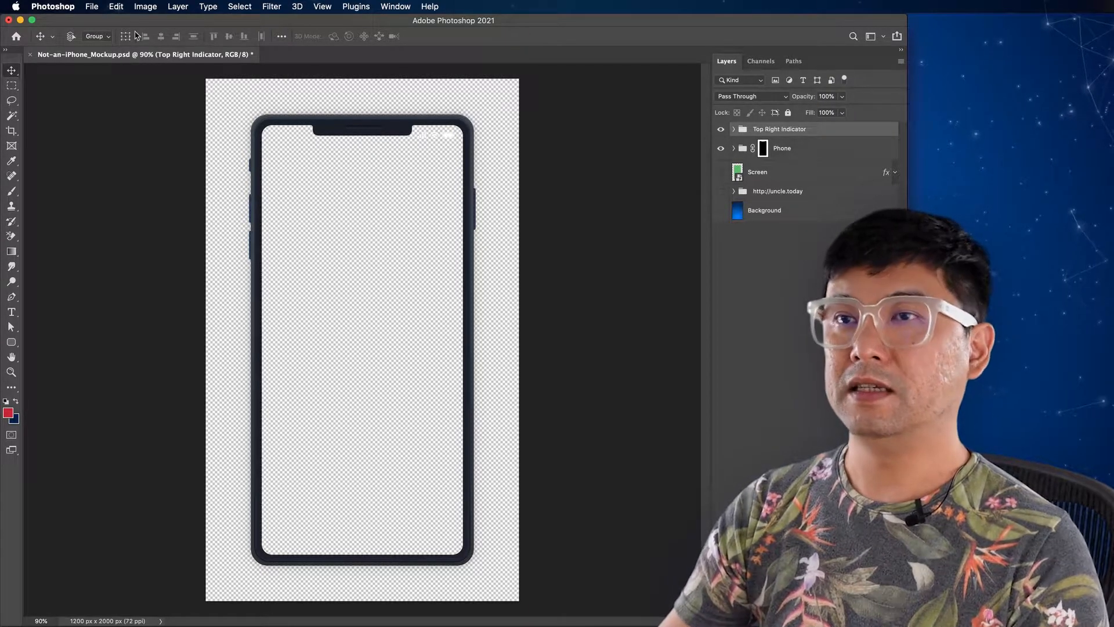
pyautogui.click(96, 7)
pyautogui.moveTo(142, 169)
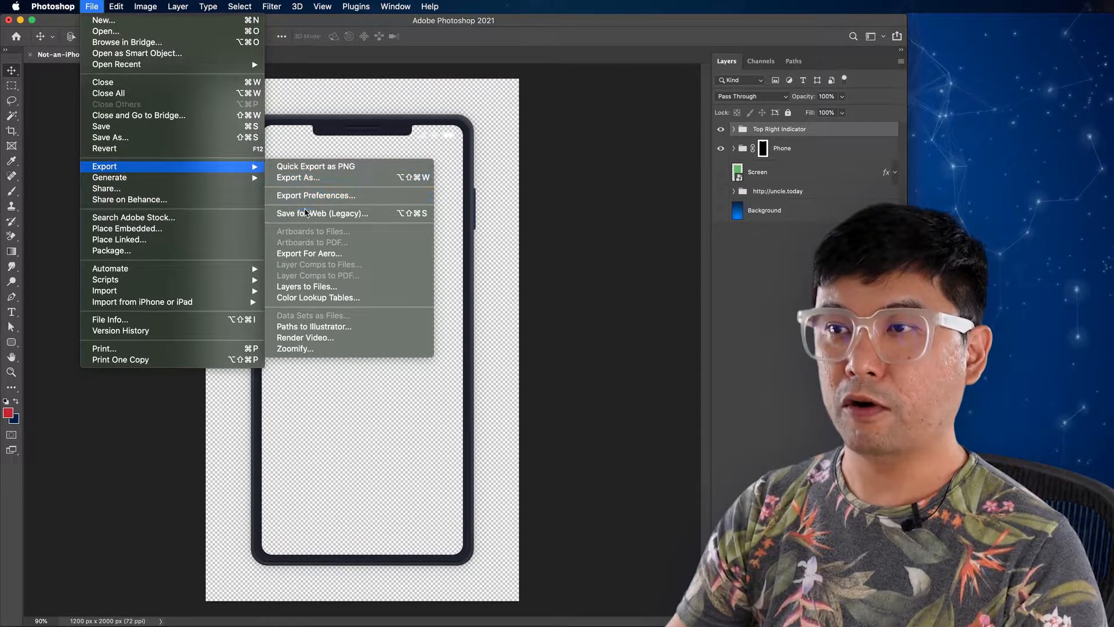
pyautogui.click(307, 219)
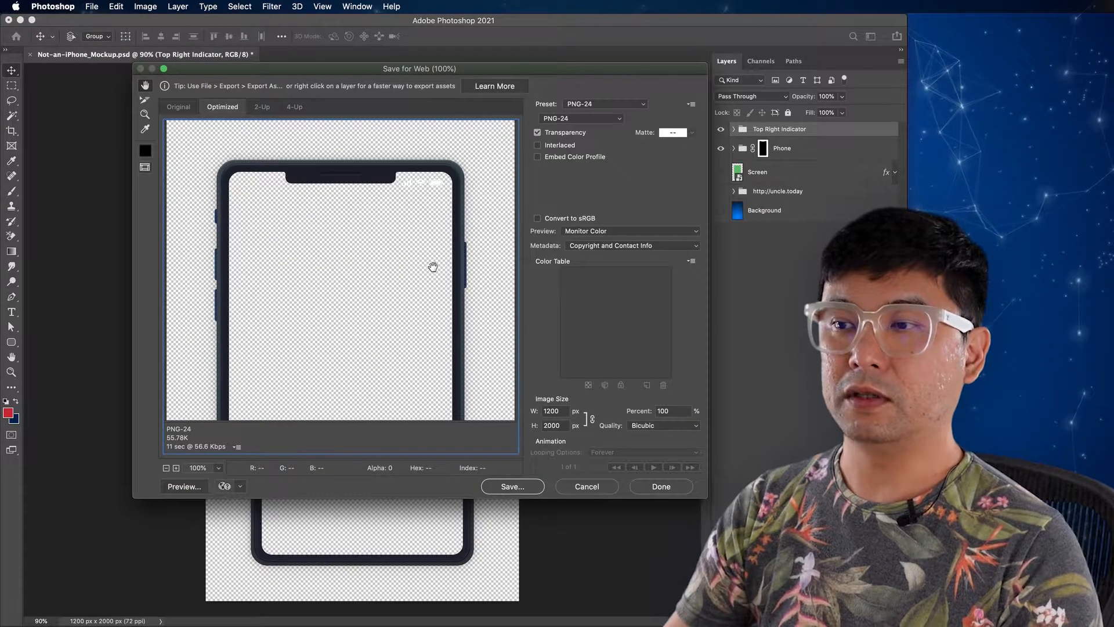
pyautogui.click(507, 488)
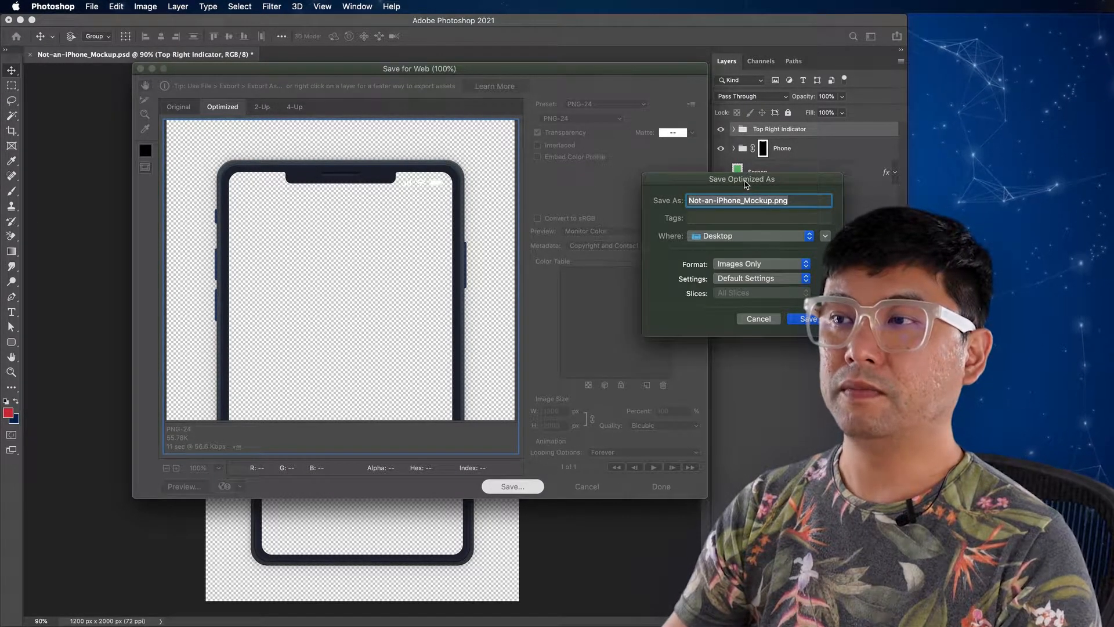
pyautogui.moveTo(745, 184); pyautogui.dragTo(605, 185)
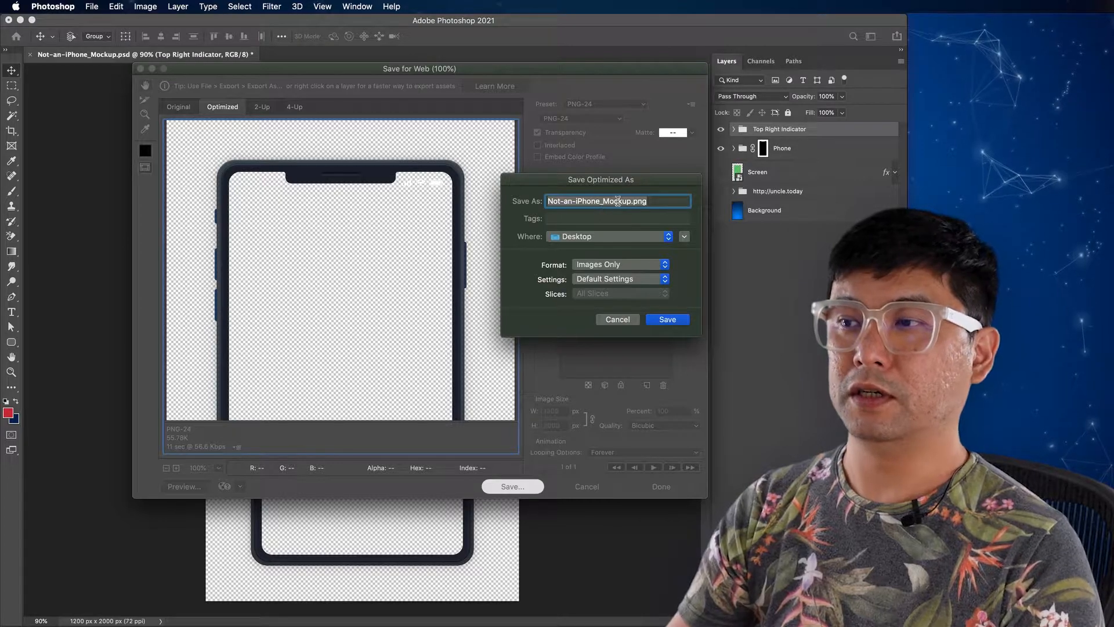
pyautogui.click(672, 319)
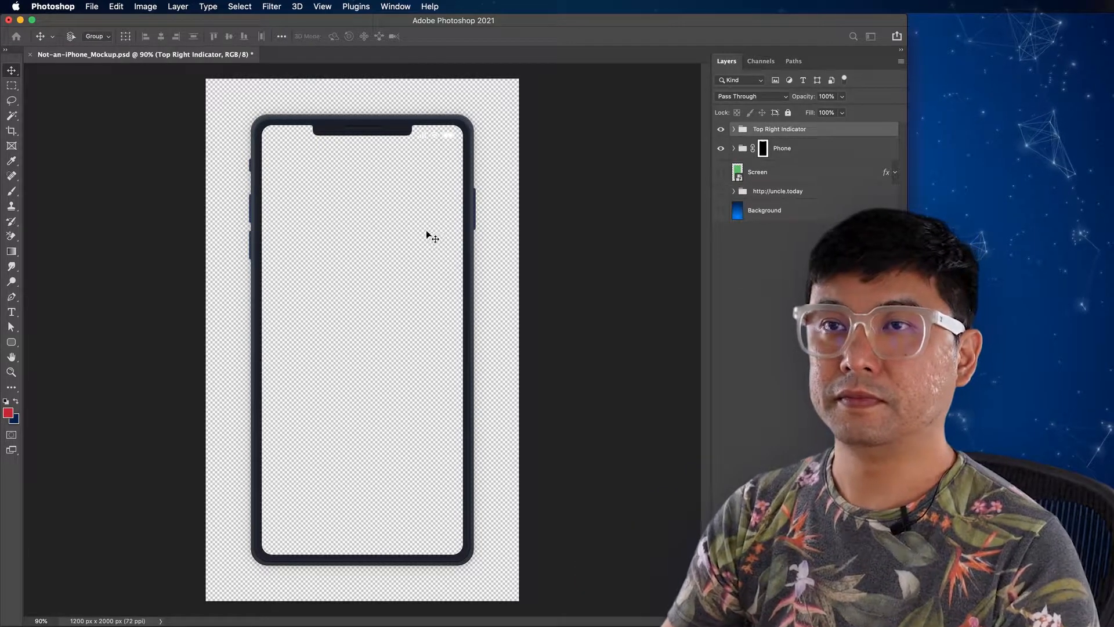
# Step: Minimize Photoshop, switch to YouTube in Firefox, and search for "background looped animation hd"
pyautogui.click(20, 20)
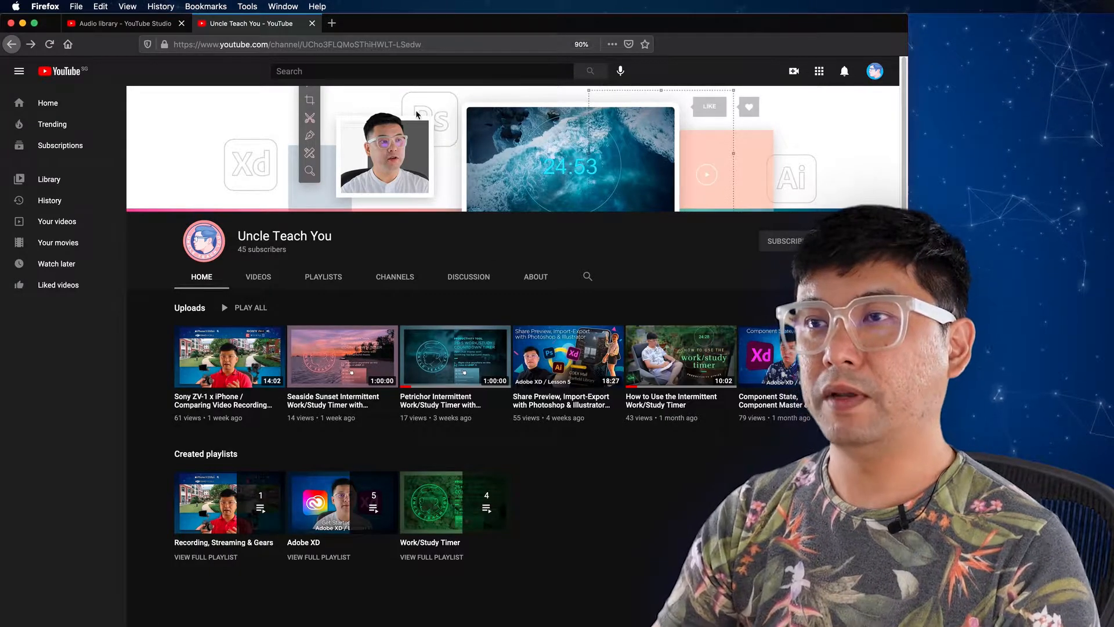
pyautogui.click(398, 74)
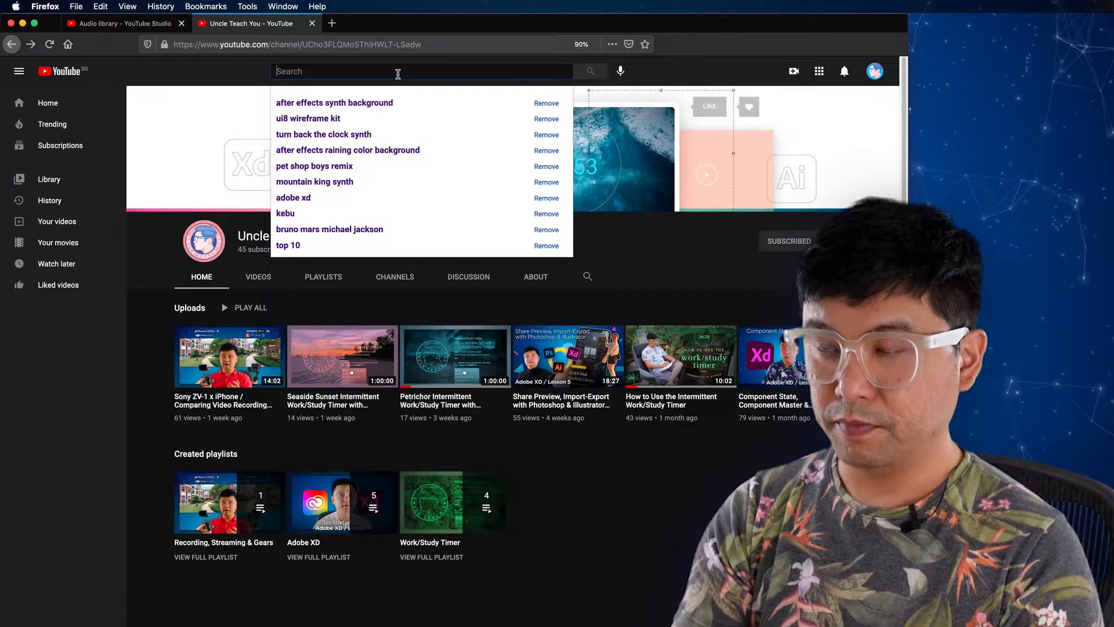
pyautogui.write('backgroun')
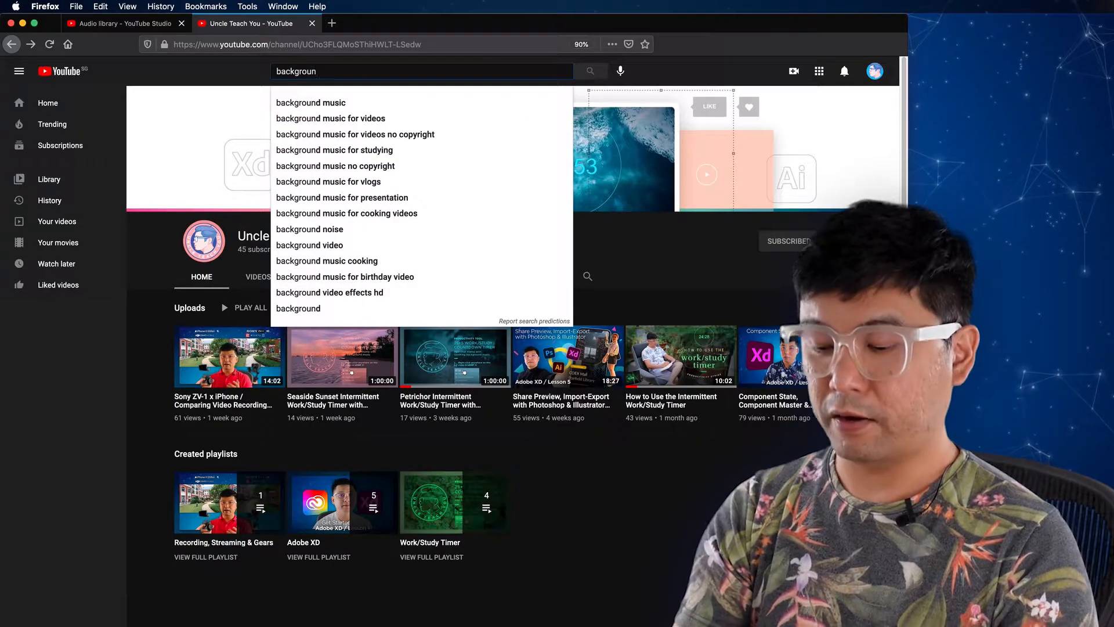
pyautogui.write('d loop')
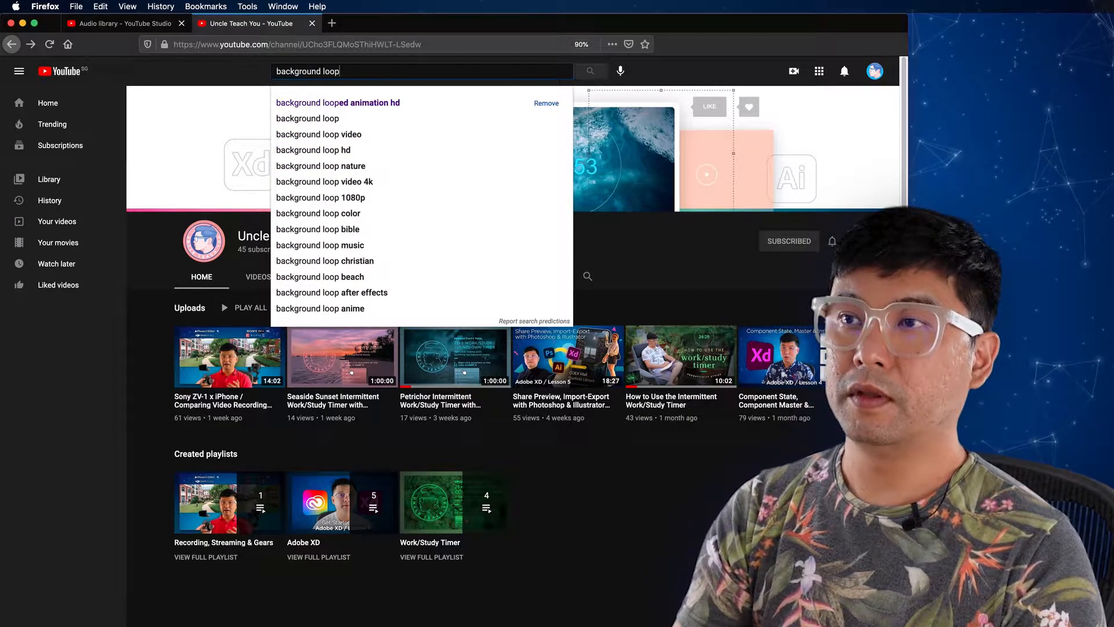
pyautogui.press('Down')
pyautogui.press('Return')
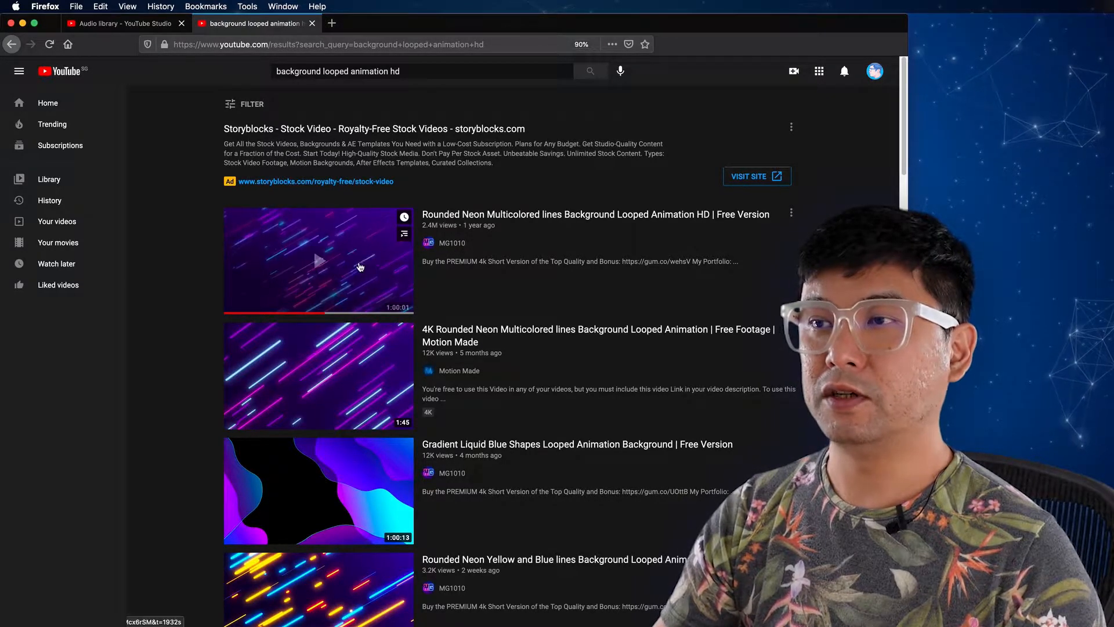
# Step: Open the video Rounded Neon Multicolored lines Background Looped Animation HD, pause it, and expand its full description
pyautogui.click(493, 216)
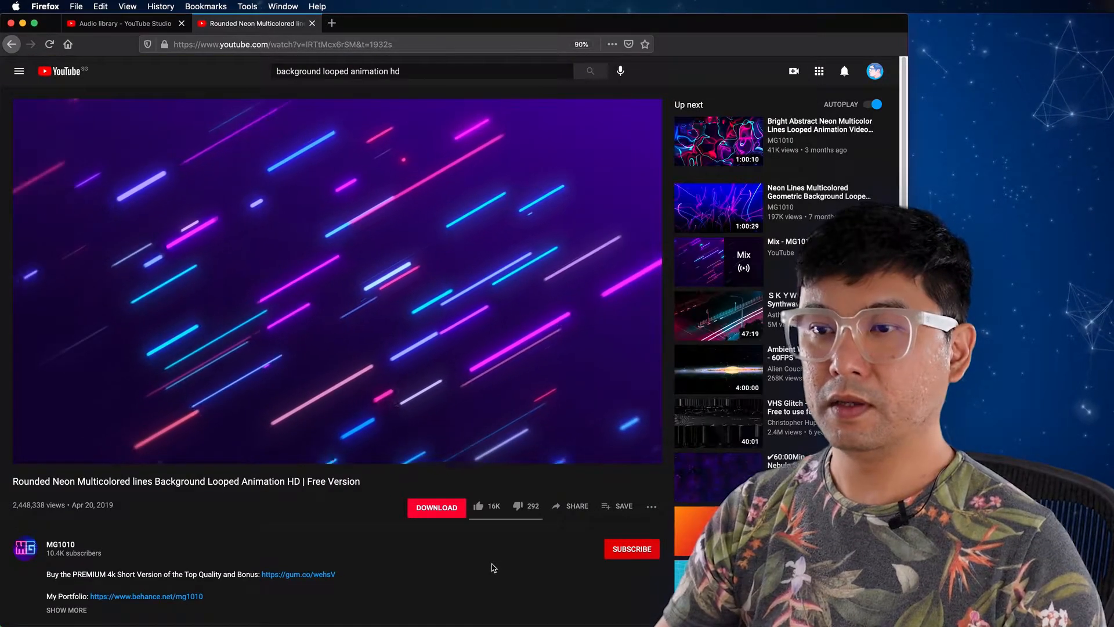
pyautogui.moveTo(292, 406)
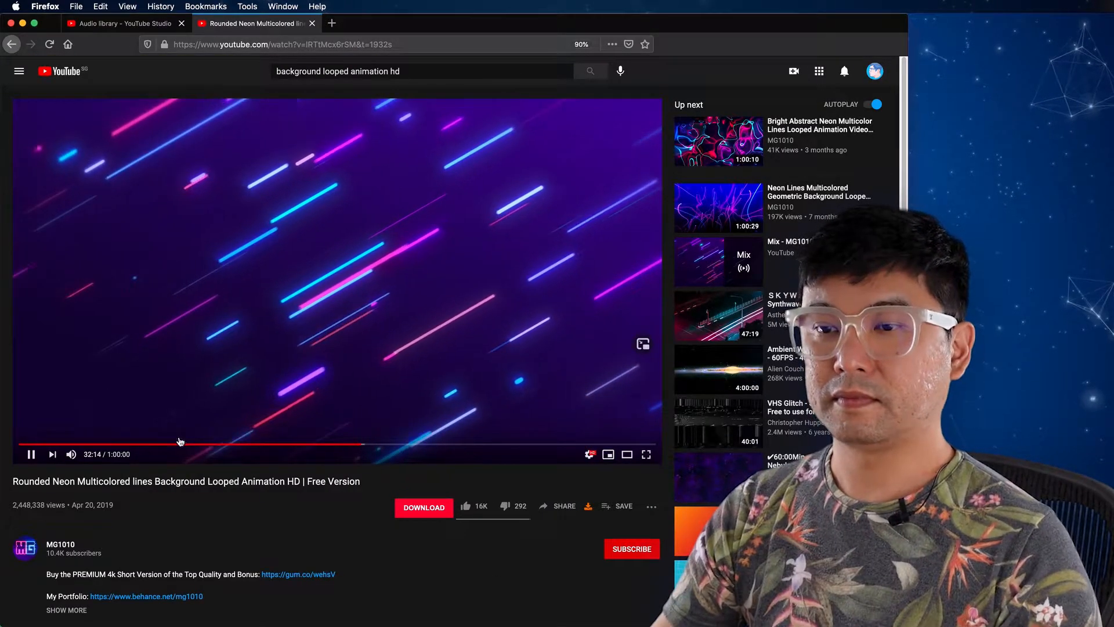
pyautogui.click(35, 454)
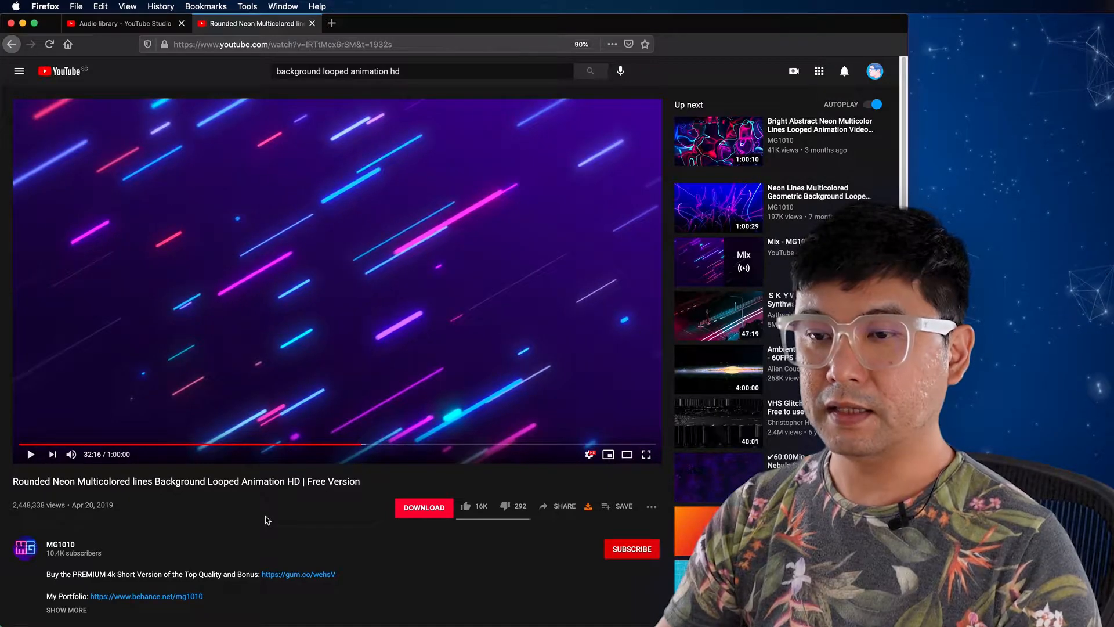
pyautogui.scroll(-2, 268, 520)
pyautogui.scroll(-4, 268, 519)
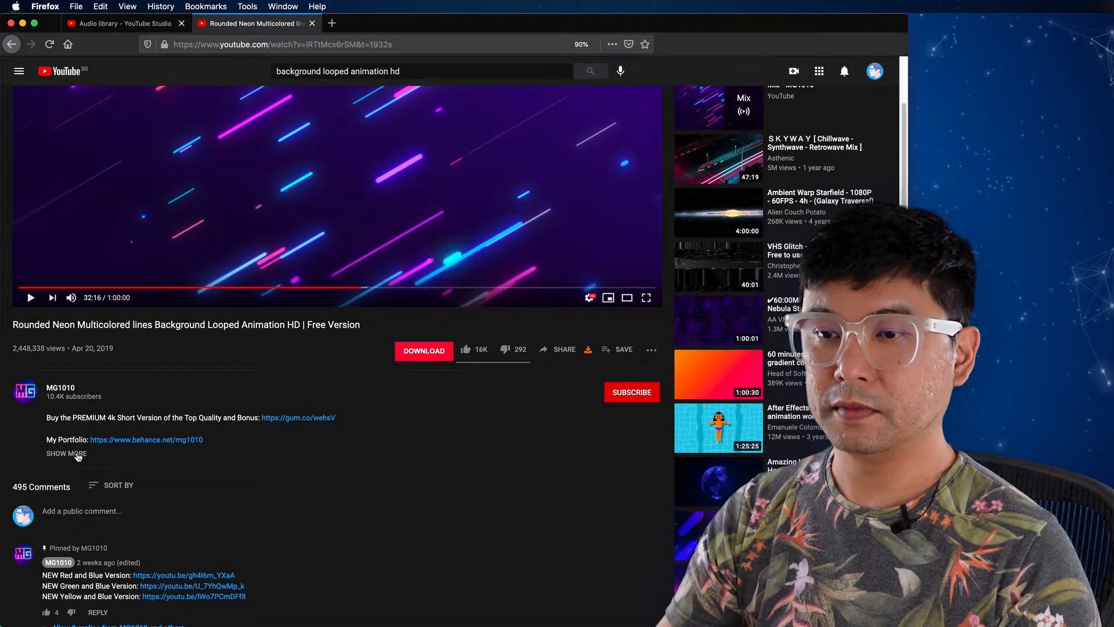
pyautogui.click(78, 454)
pyautogui.scroll(-3, 289, 514)
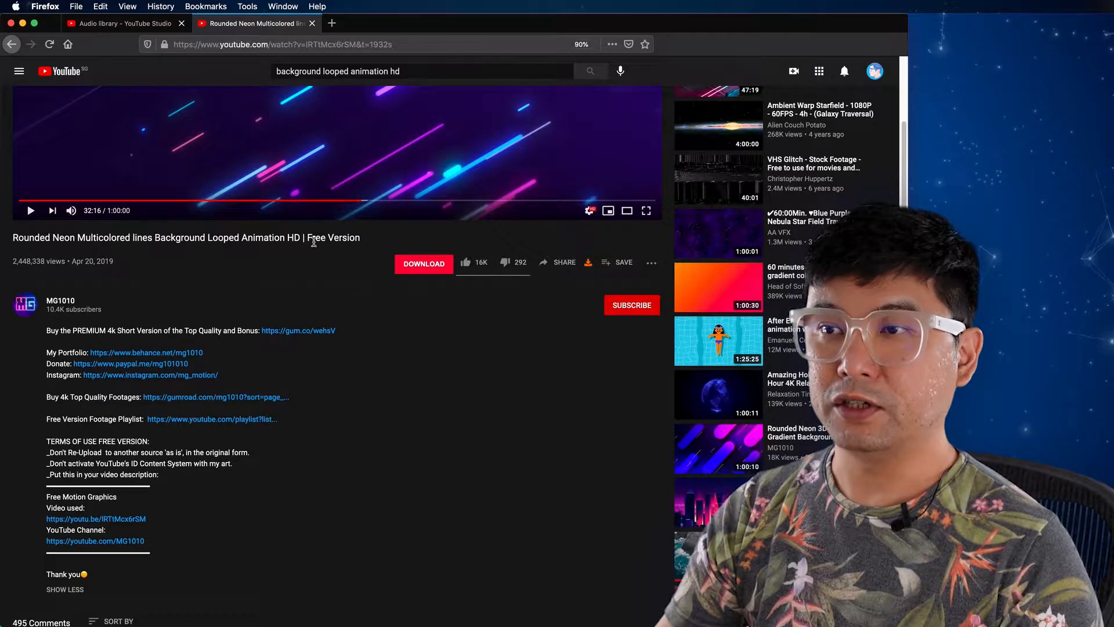
# Step: Examine the video's free version terms of use, including the re-upload rule and the credit block required in the video description
pyautogui.moveTo(335, 236); pyautogui.dragTo(360, 237)
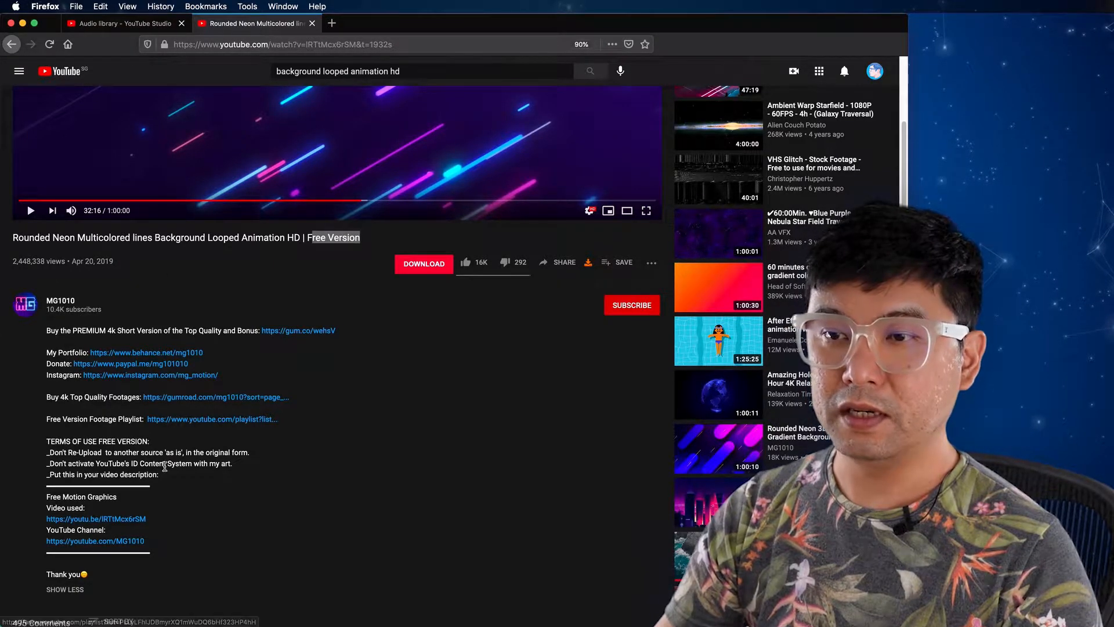
pyautogui.moveTo(93, 442); pyautogui.dragTo(135, 441)
pyautogui.click(78, 453)
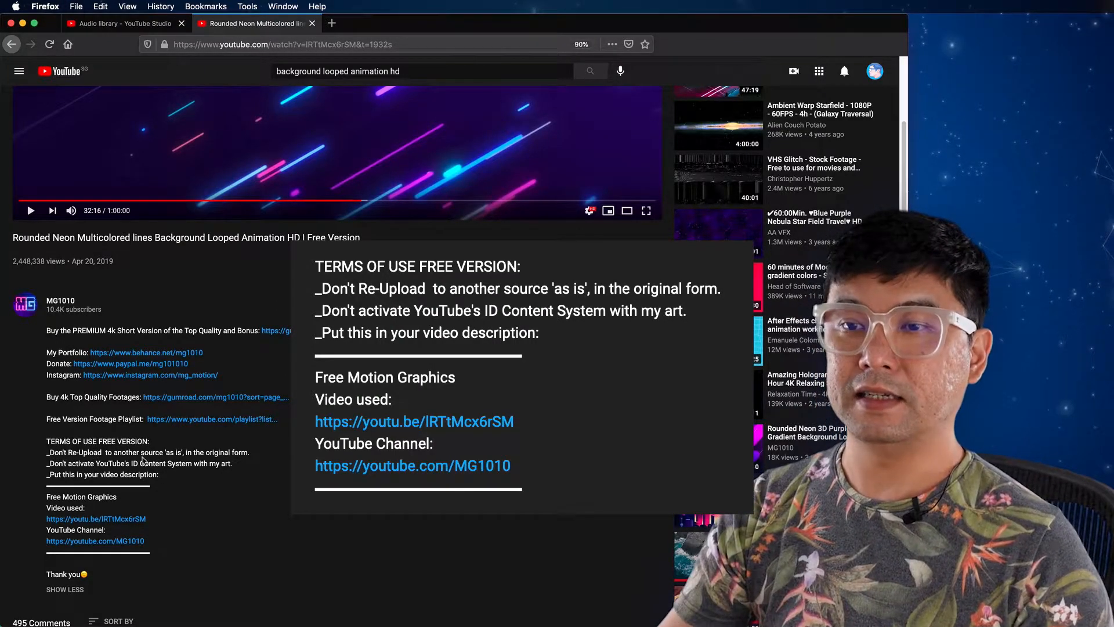
pyautogui.moveTo(84, 453); pyautogui.dragTo(259, 459)
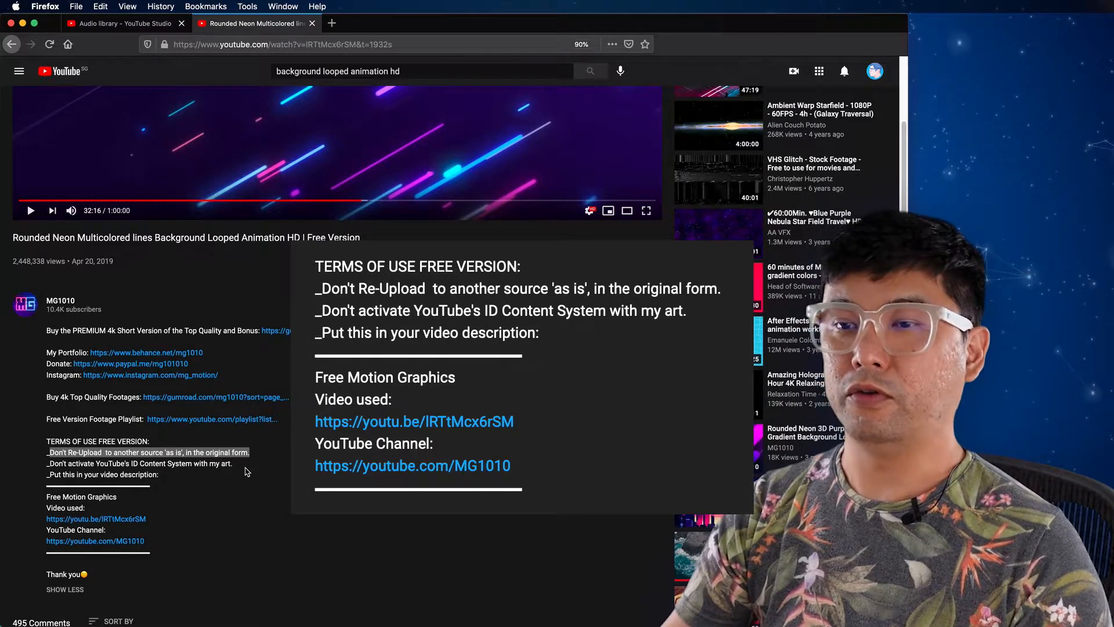
pyautogui.click(108, 470)
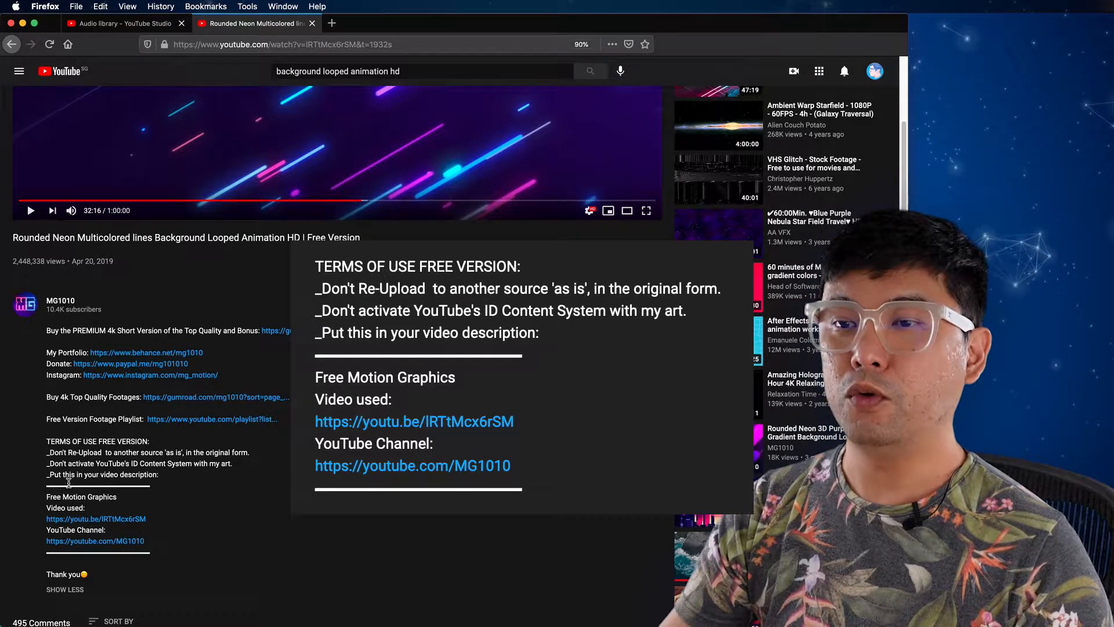
pyautogui.moveTo(55, 475); pyautogui.dragTo(159, 475)
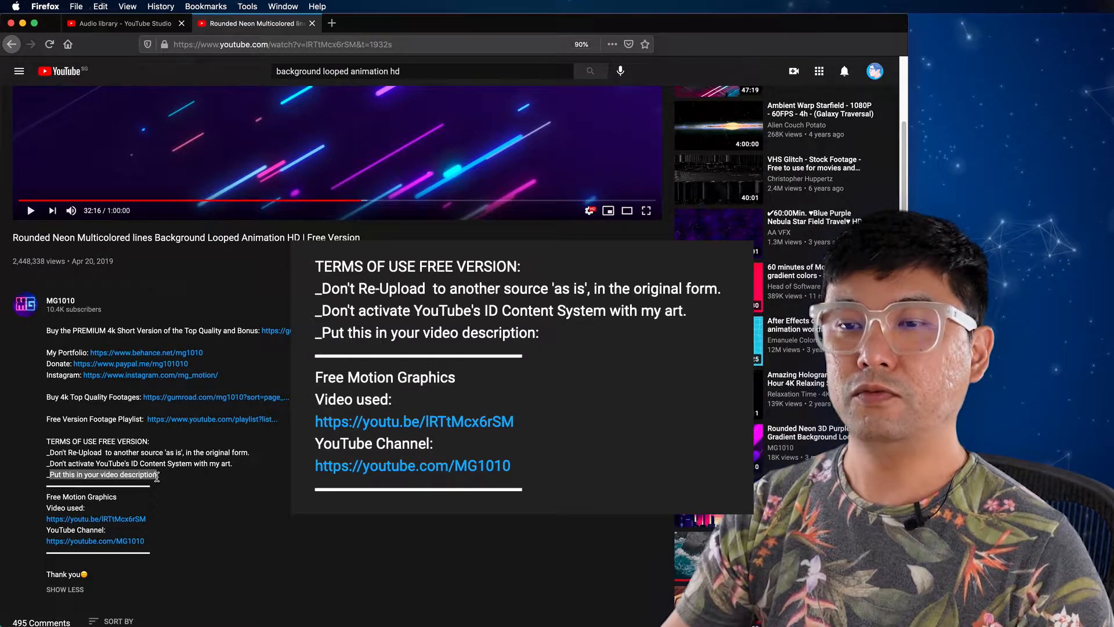
pyautogui.click(81, 495)
pyautogui.moveTo(47, 485); pyautogui.dragTo(163, 556)
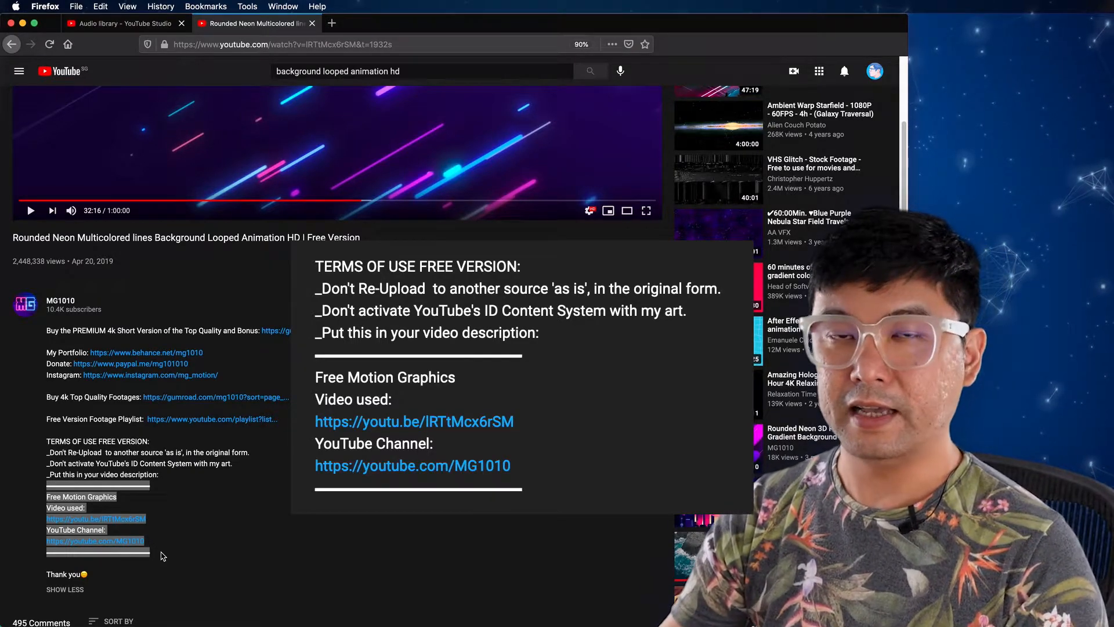
pyautogui.click(167, 555)
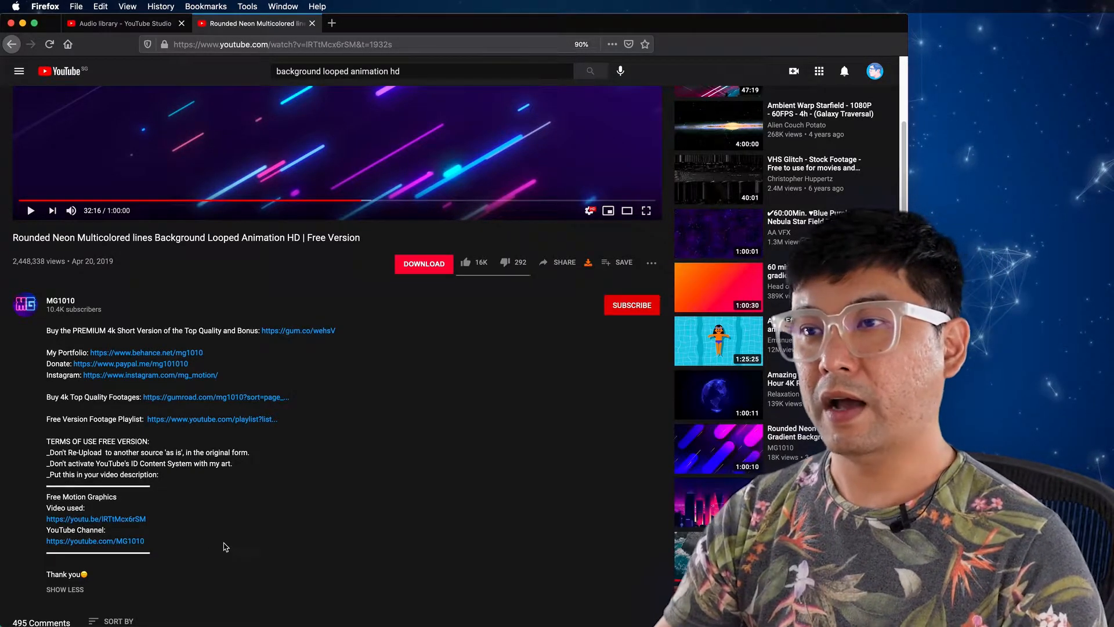
pyautogui.scroll(3, 368, 378)
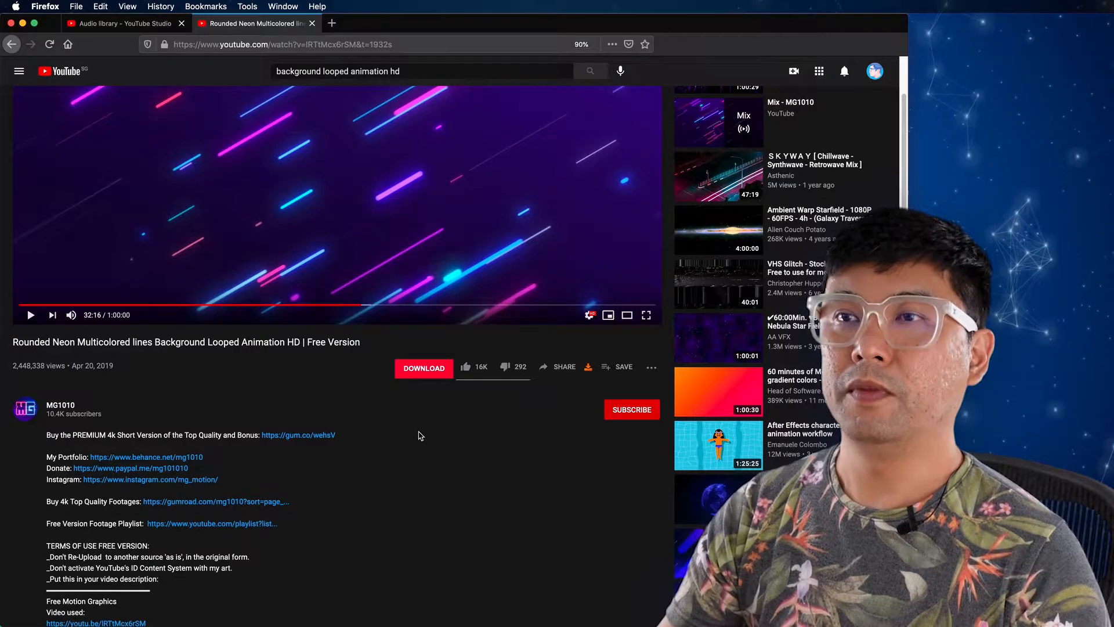
pyautogui.scroll(4, 419, 433)
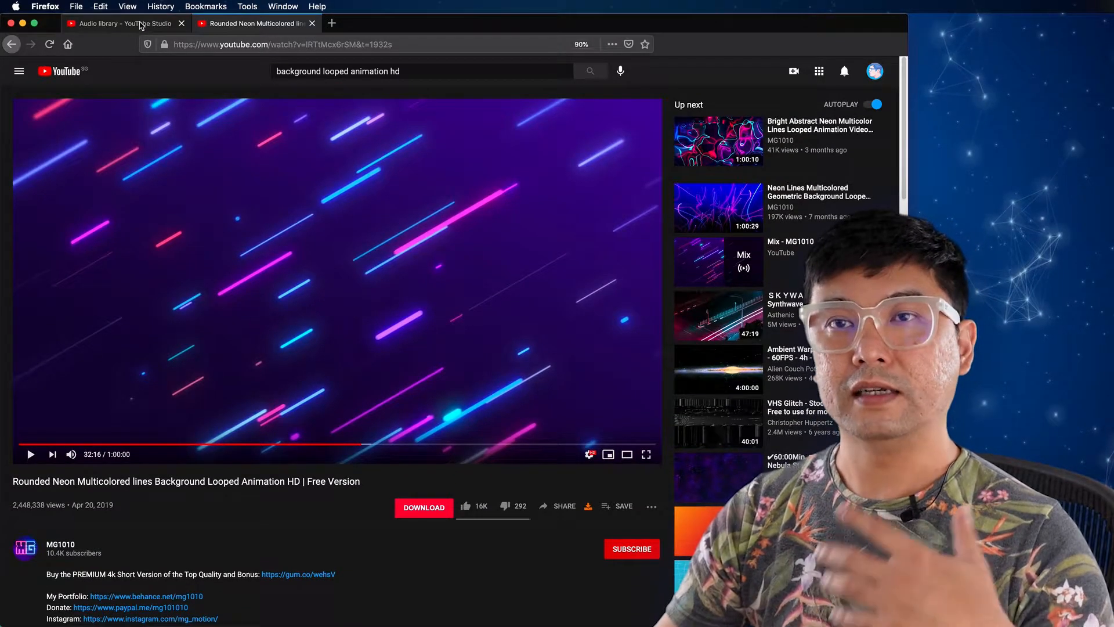
# Step: Preview the tracks Forget Me Not, Beside Me and Cover in the YouTube Studio Audio library, and check the license type information
pyautogui.click(141, 25)
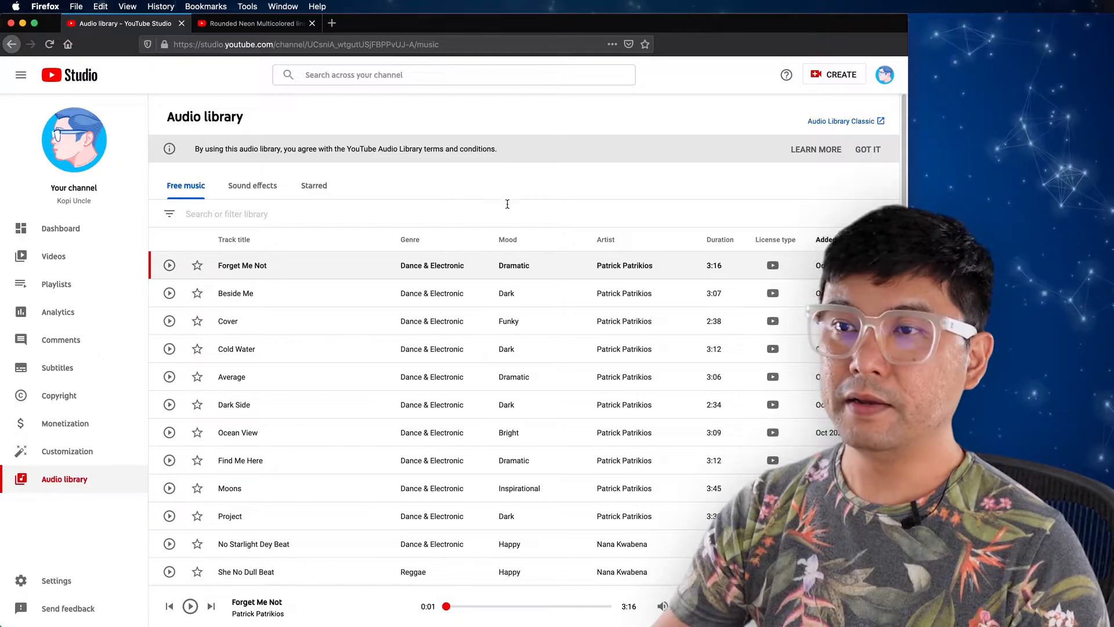
pyautogui.click(170, 265)
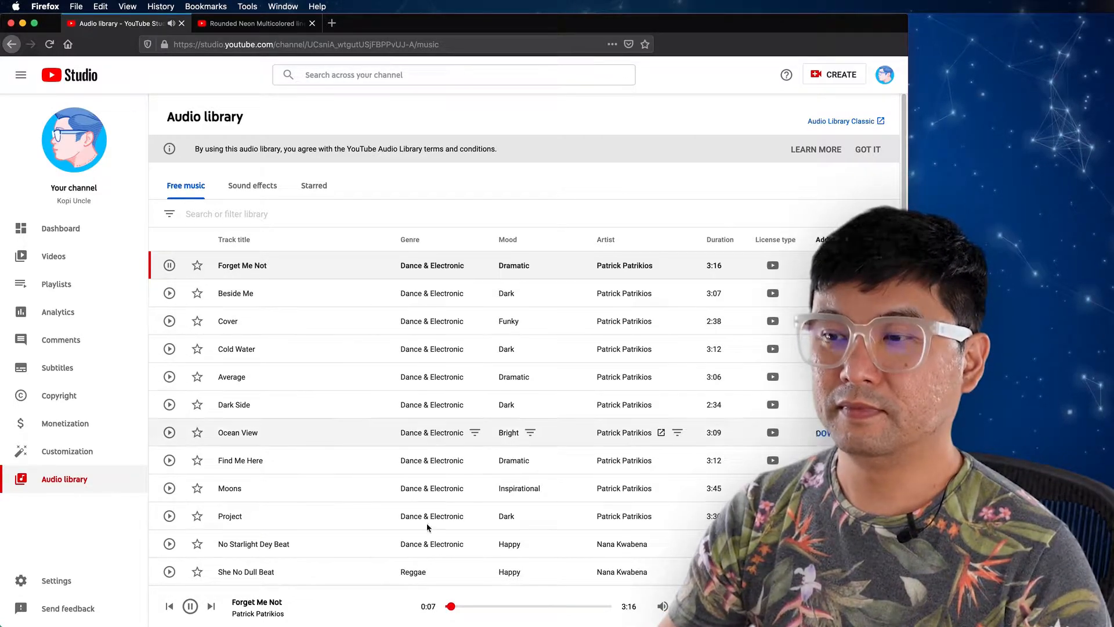
pyautogui.click(467, 606)
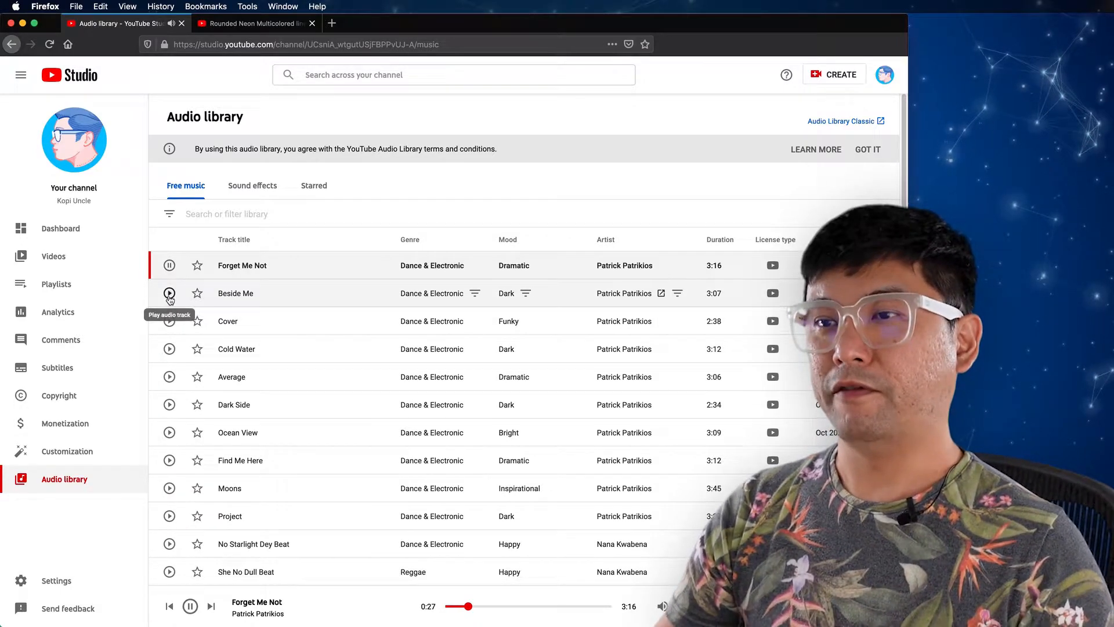
pyautogui.click(169, 294)
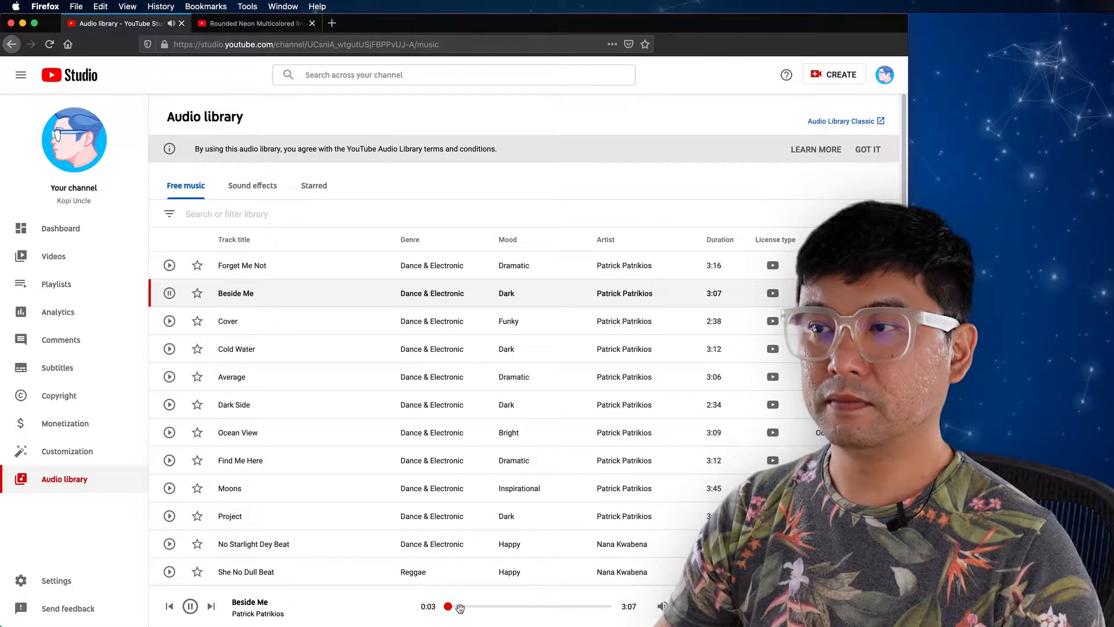
pyautogui.click(491, 608)
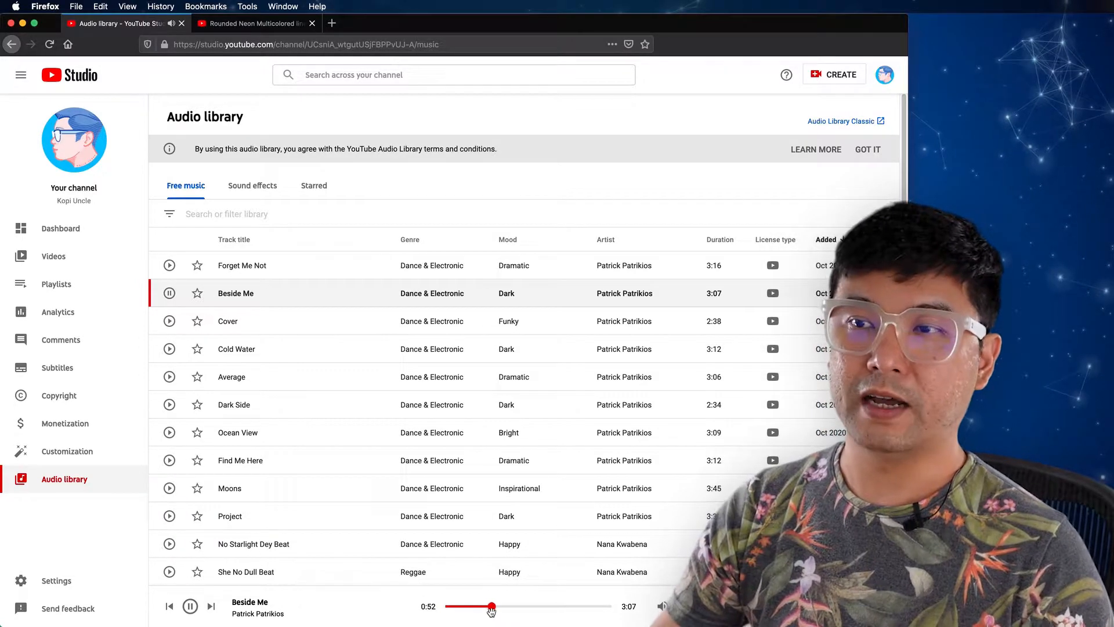
pyautogui.click(169, 322)
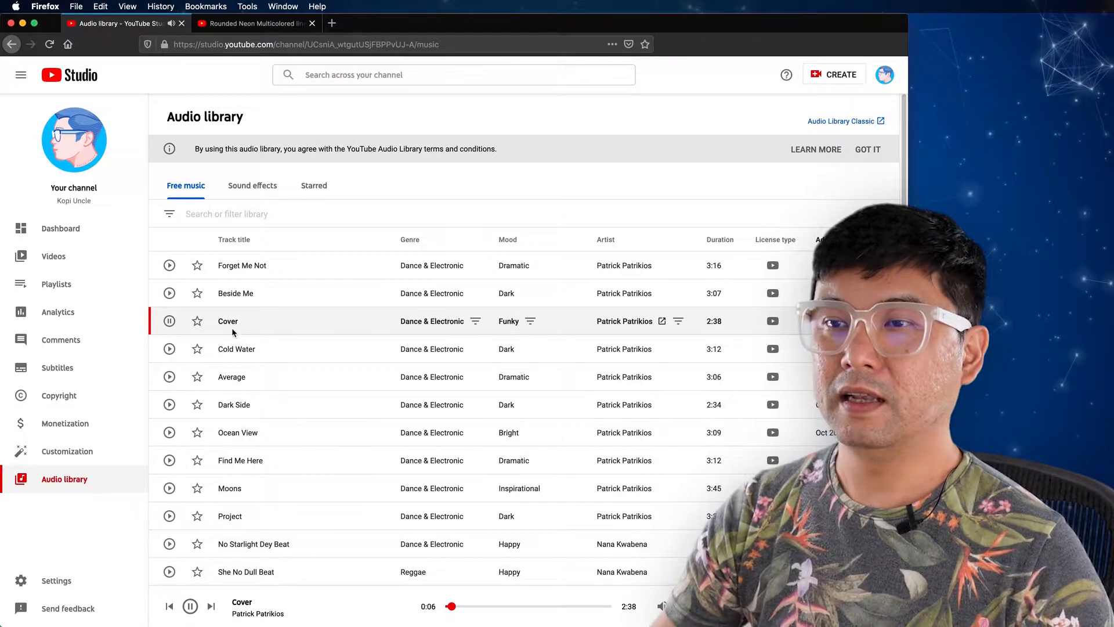
pyautogui.click(169, 321)
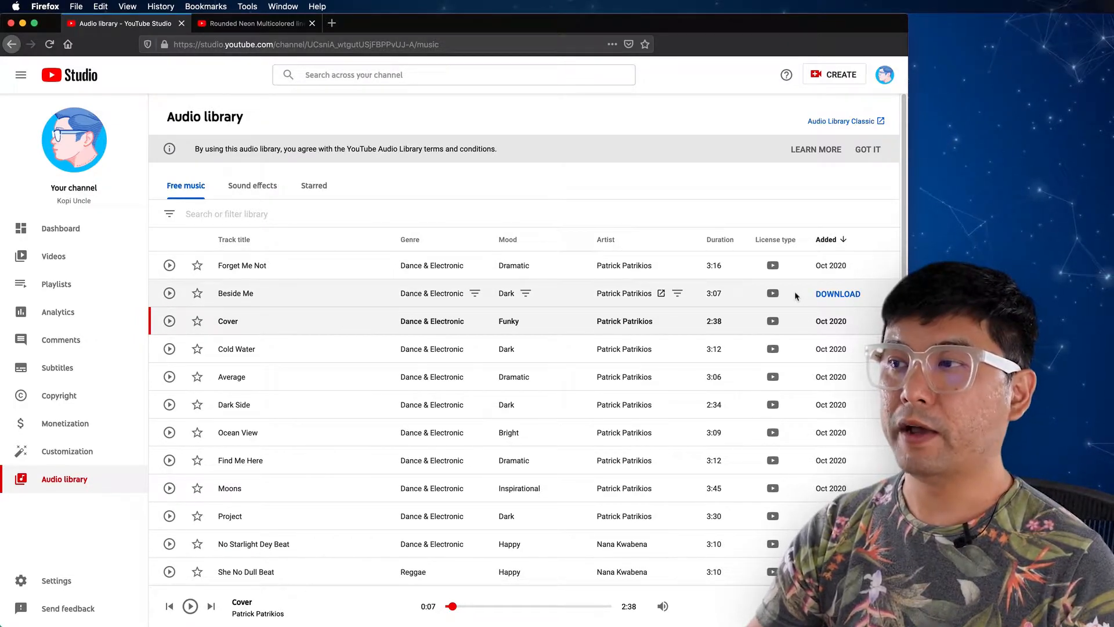
pyautogui.moveTo(771, 239)
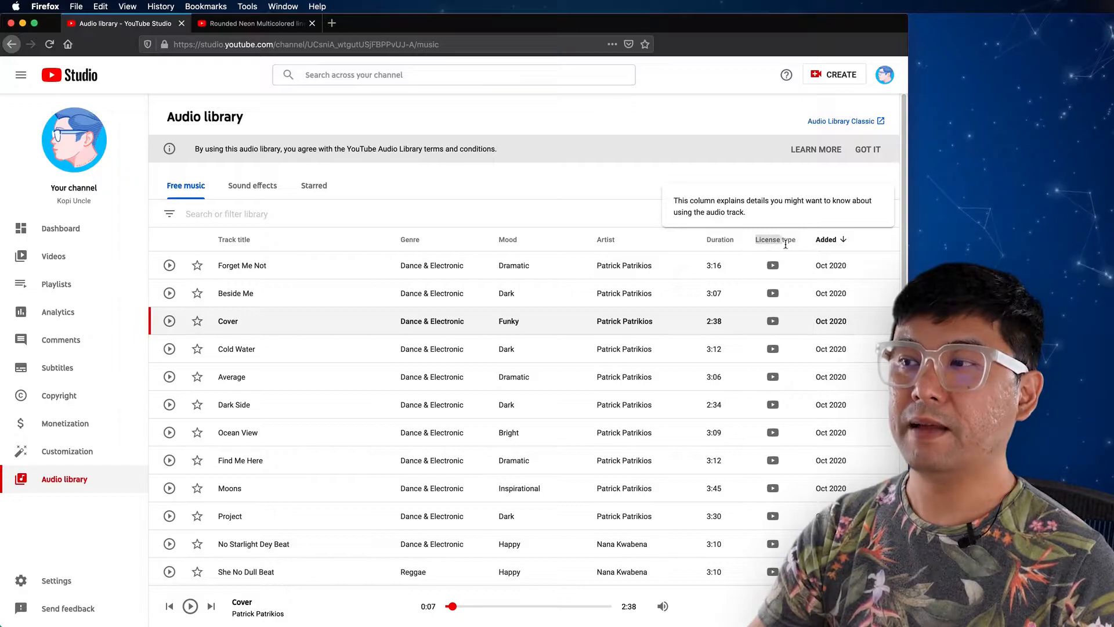
pyautogui.moveTo(779, 273)
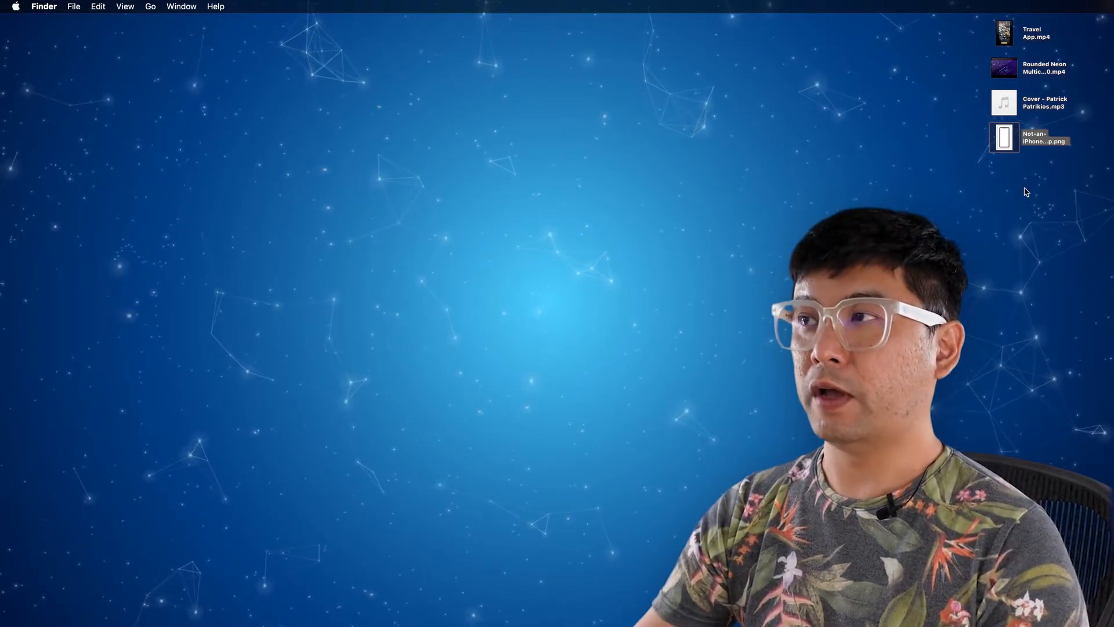
# Step: Preview the four desktop assets: Travel App.mp4, the Rounded Neon background video, the Cover music track and Not-an-iPhone_Mockup.png
pyautogui.click(1006, 36)
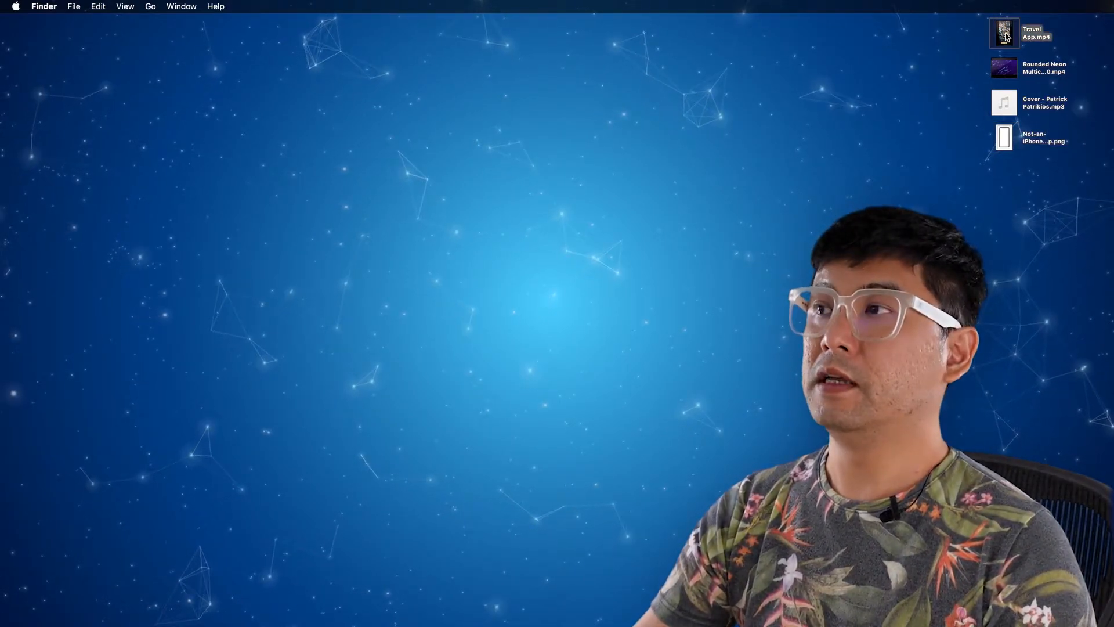
pyautogui.press('space')
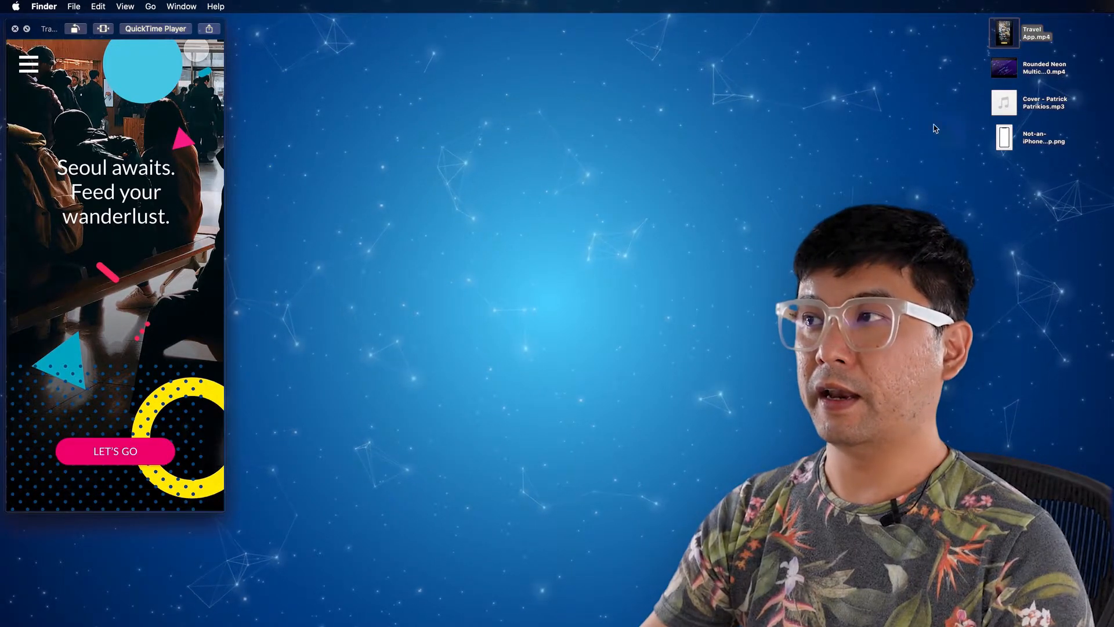
pyautogui.click(1014, 73)
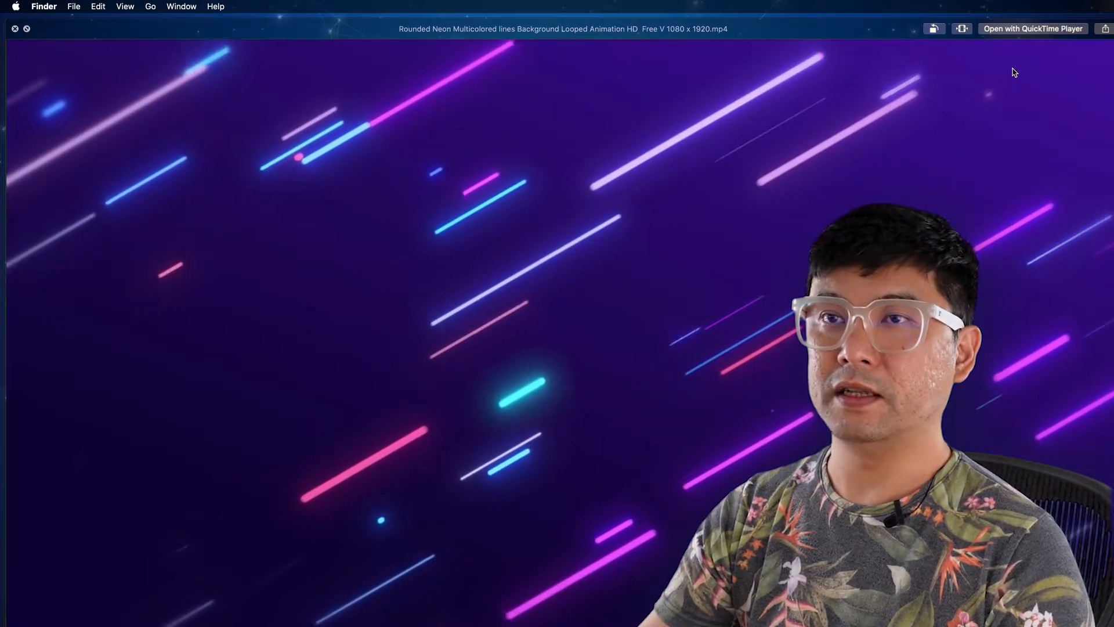
pyautogui.press('space')
pyautogui.click(1006, 103)
pyautogui.press('space')
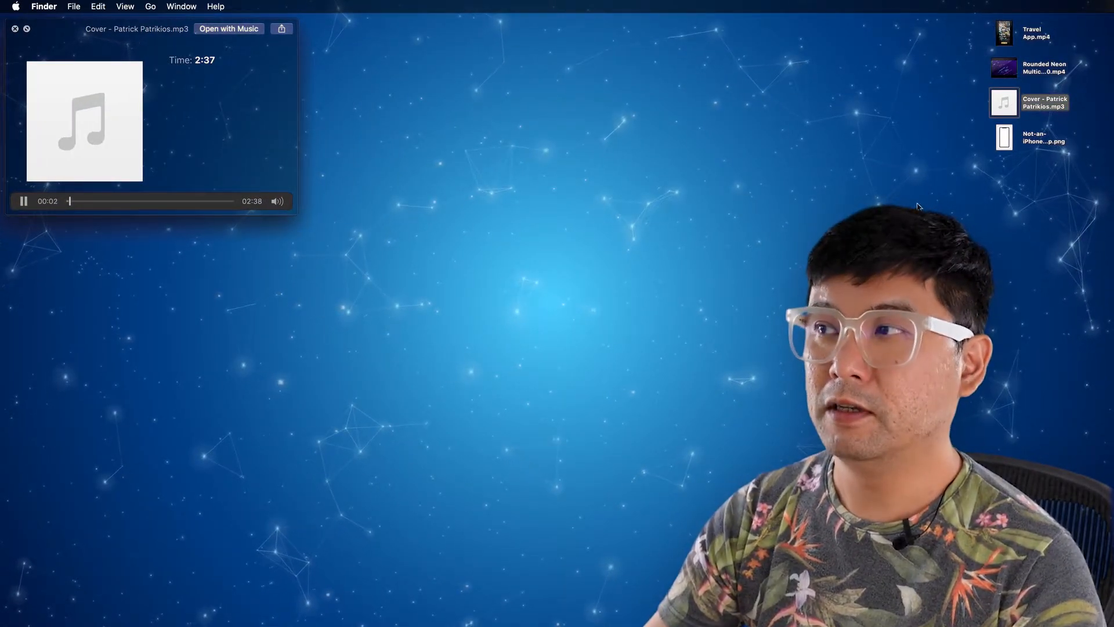
pyautogui.press('space')
pyautogui.click(1006, 149)
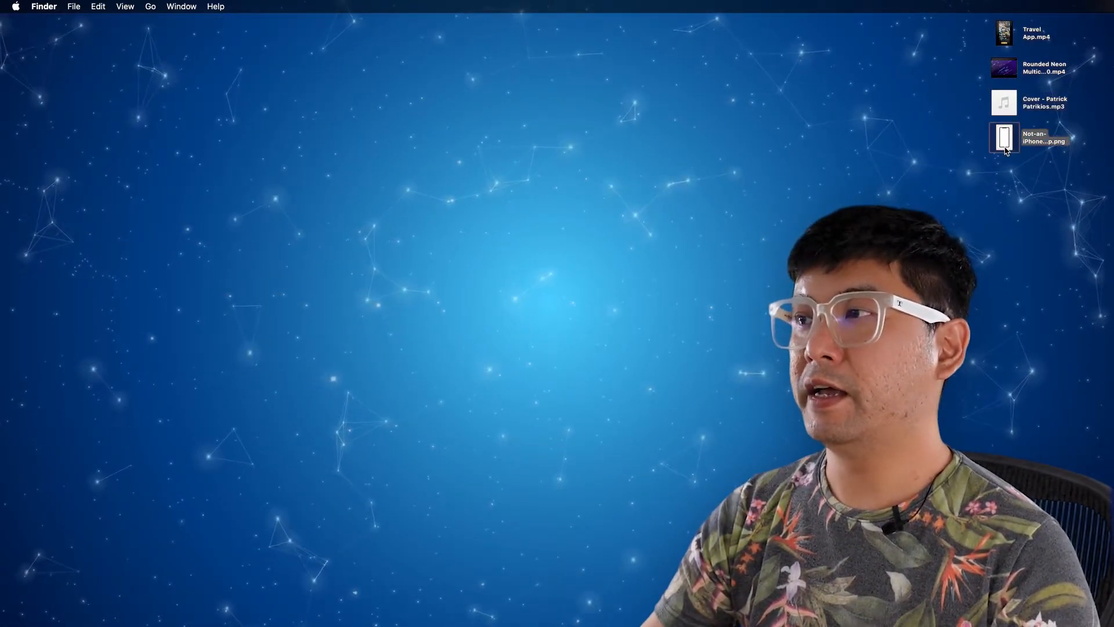
pyautogui.press('space')
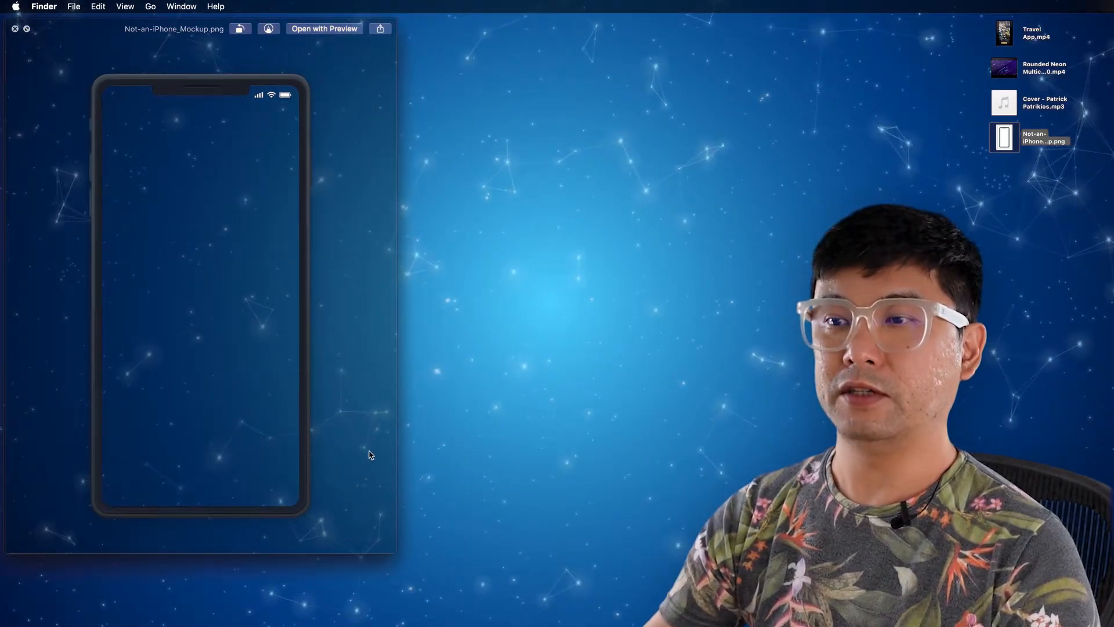
pyautogui.press('space')
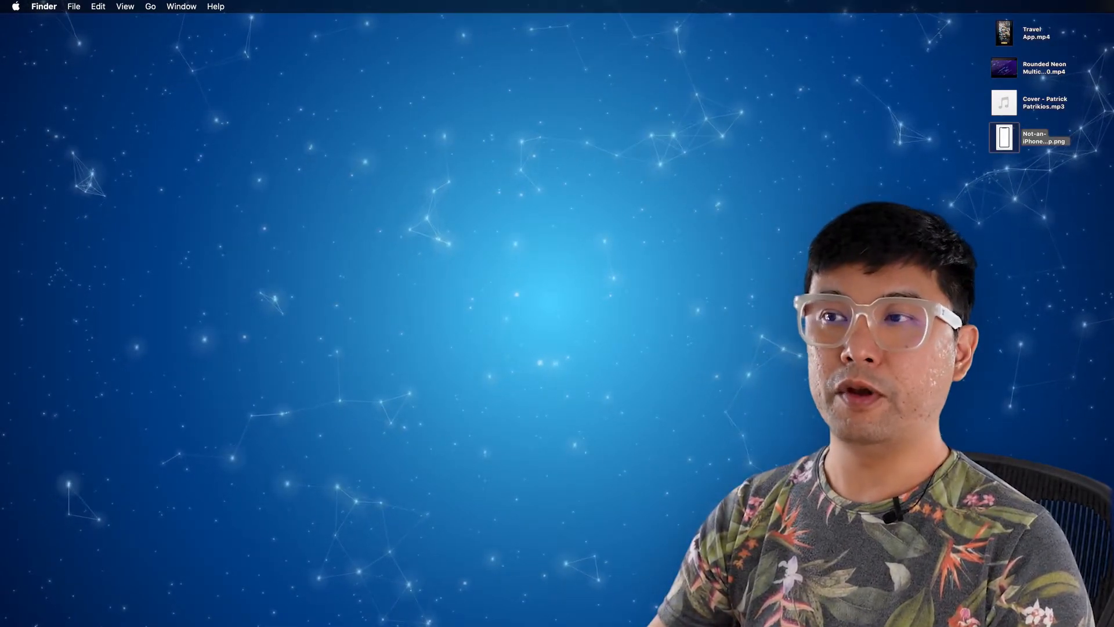
# Step: Switch to Premiere Pro and create a new project named XD Lesson 6 in the Desktop folder
pyautogui.press('super+Tab')
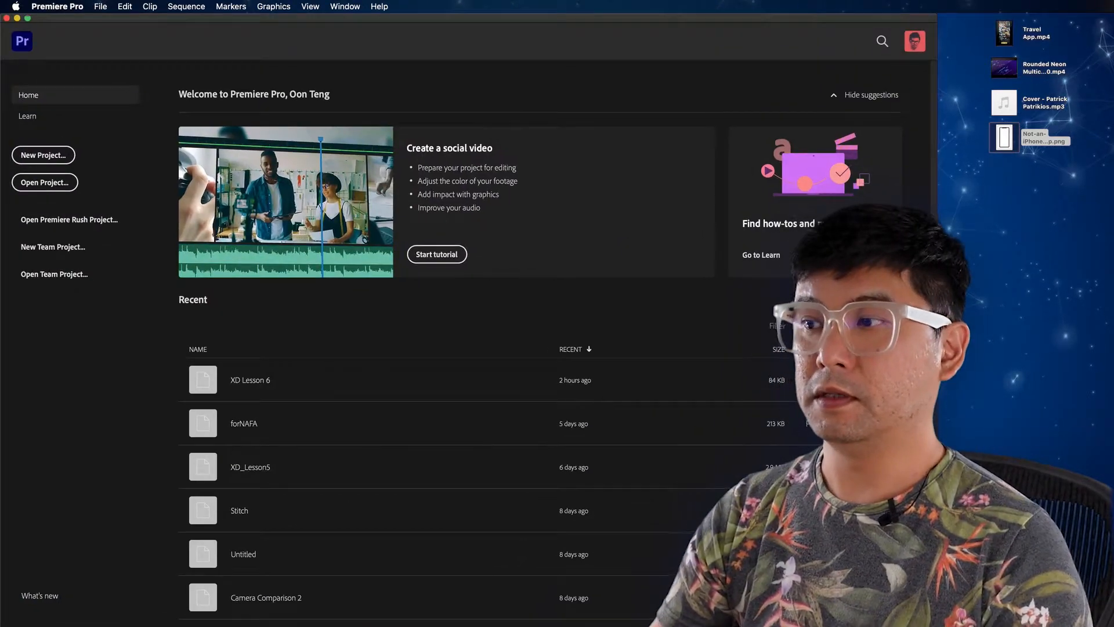
pyautogui.click(43, 155)
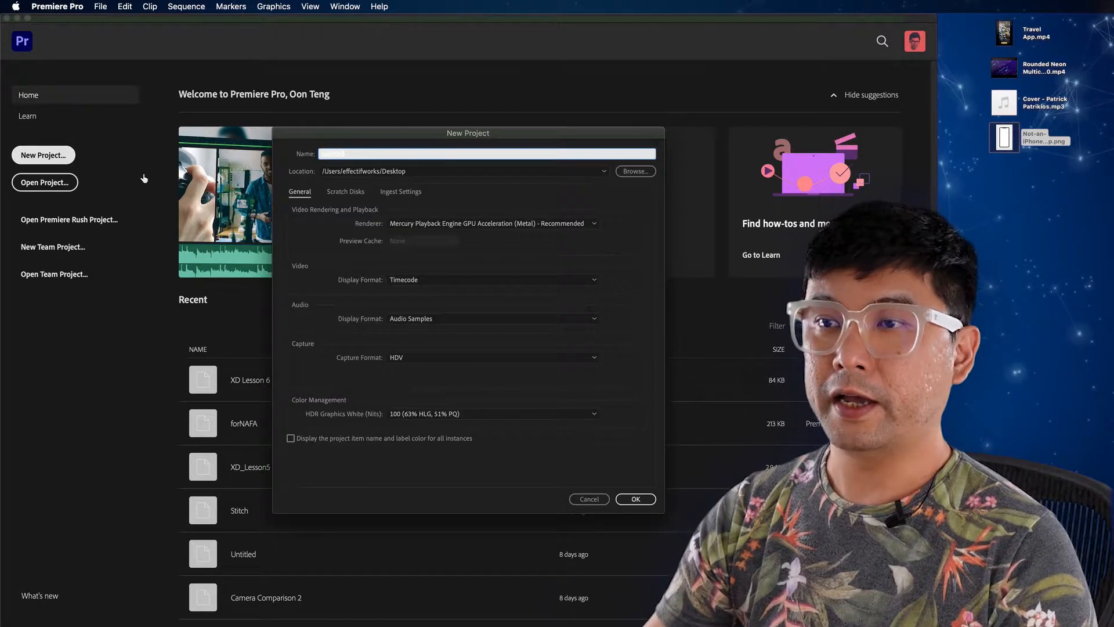
pyautogui.click(391, 152)
pyautogui.press('BackSpace')
pyautogui.press('BackSpace')
pyautogui.press('BackSpace')
pyautogui.press('BackSpace')
pyautogui.press('BackSpace')
pyautogui.press('BackSpace')
pyautogui.press('BackSpace')
pyautogui.press('BackSpace')
pyautogui.write('Lessono')
pyautogui.press('BackSpace')
pyautogui.press('BackSpace')
pyautogui.press('BackSpace')
pyautogui.press('BackSpace')
pyautogui.press('BackSpace')
pyautogui.press('BackSpace')
pyautogui.press('BackSpace')
pyautogui.press('BackSpace')
pyautogui.write('X')
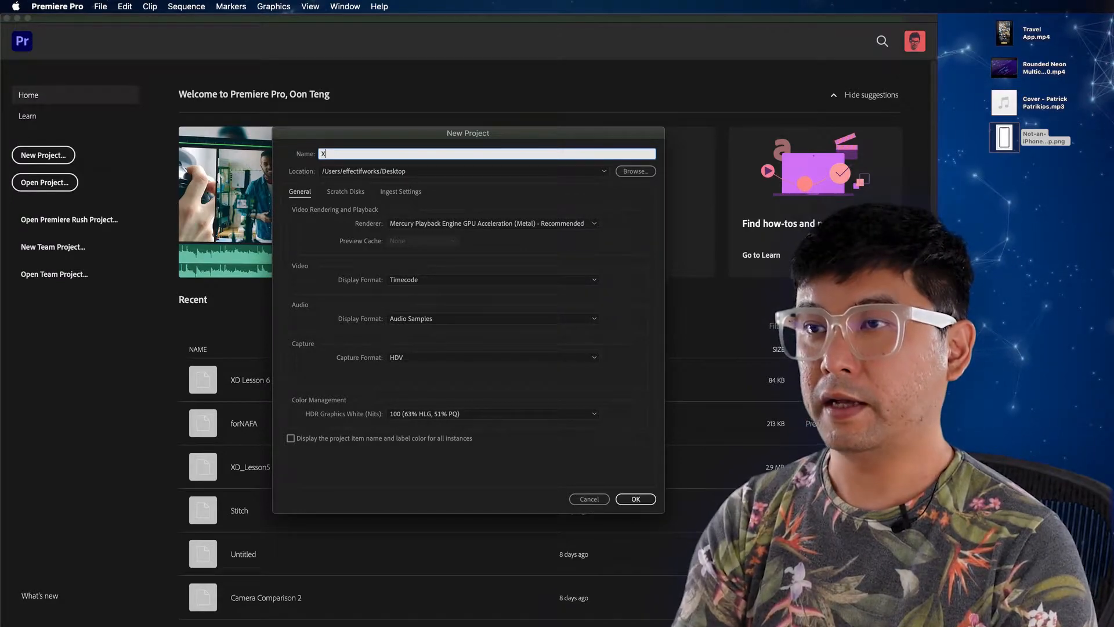
pyautogui.write('D Lesson 6')
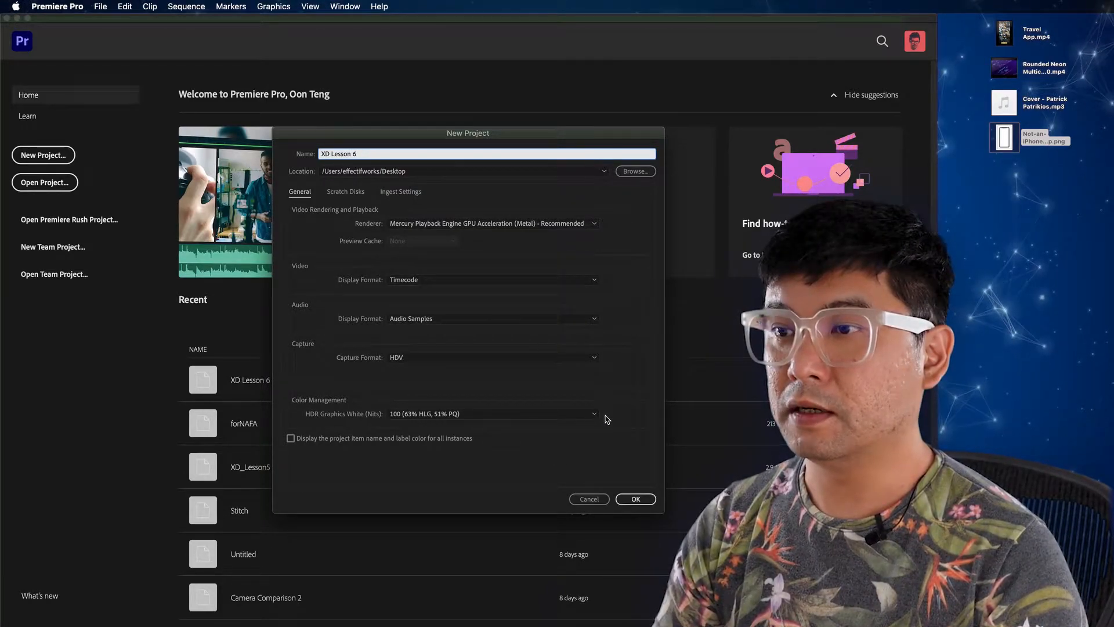
pyautogui.click(640, 499)
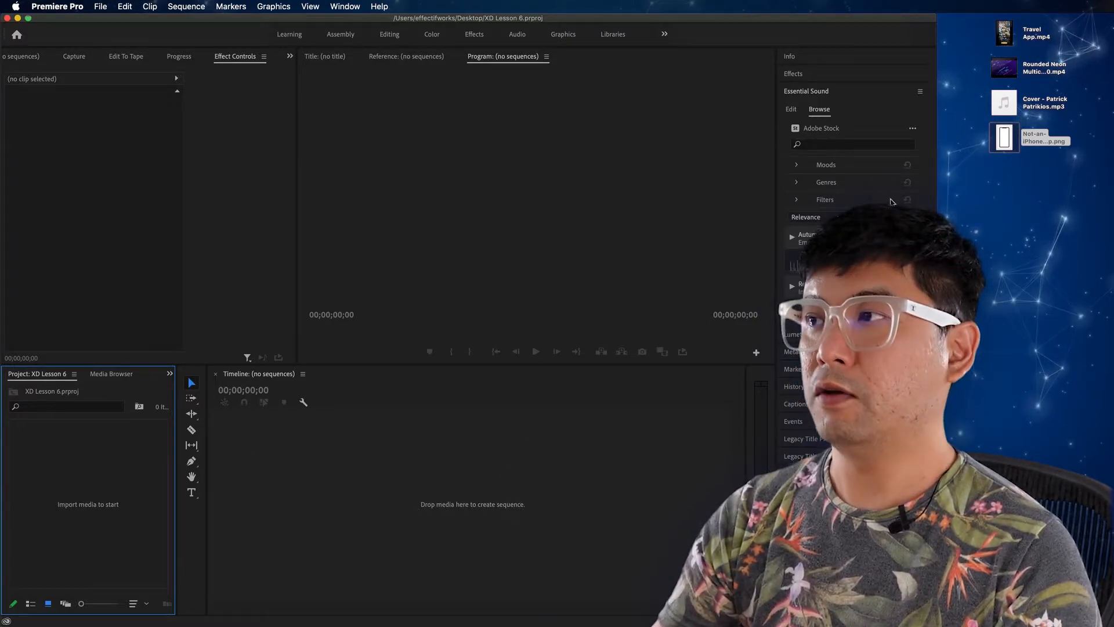
# Step: Import the travel app recording, neon background video, music track and phone mockup PNG from the desktop into the project
pyautogui.click(1023, 160)
pyautogui.moveTo(1055, 181); pyautogui.dragTo(61, 450)
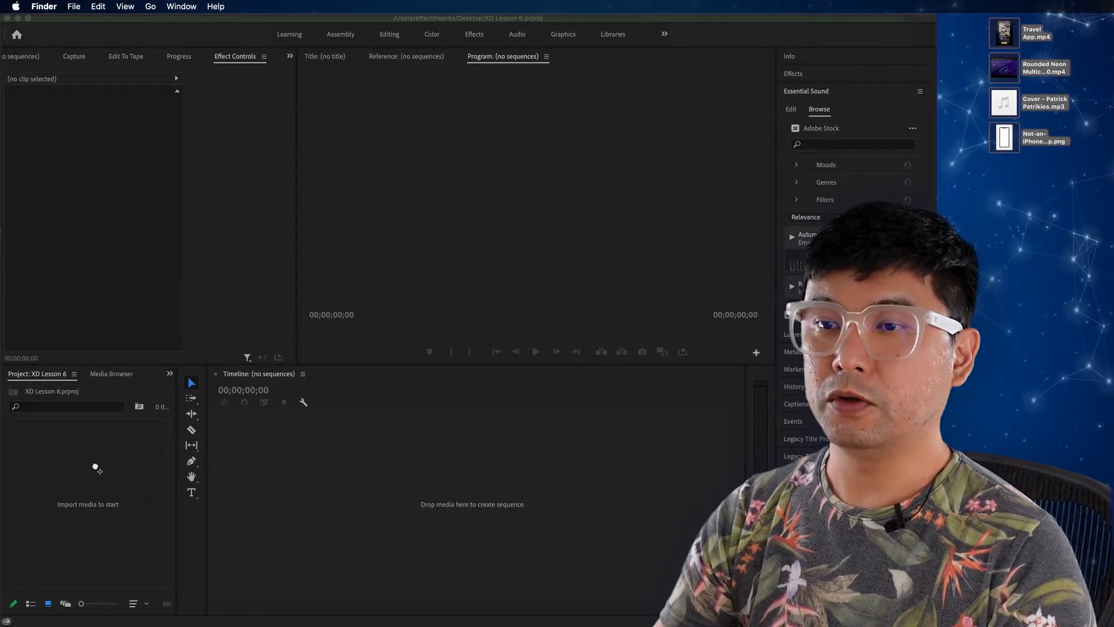
pyautogui.click(110, 570)
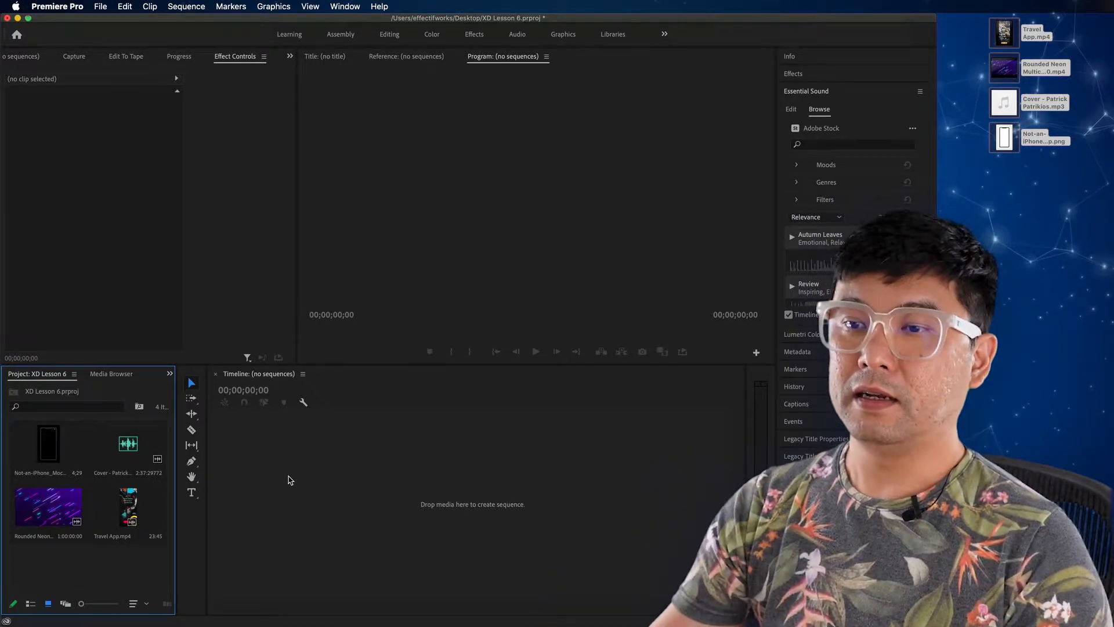
# Step: Enlarge the project and timeline area, and create a new sequence from the AVCHD 1080p30 preset
pyautogui.rightClick(74, 563)
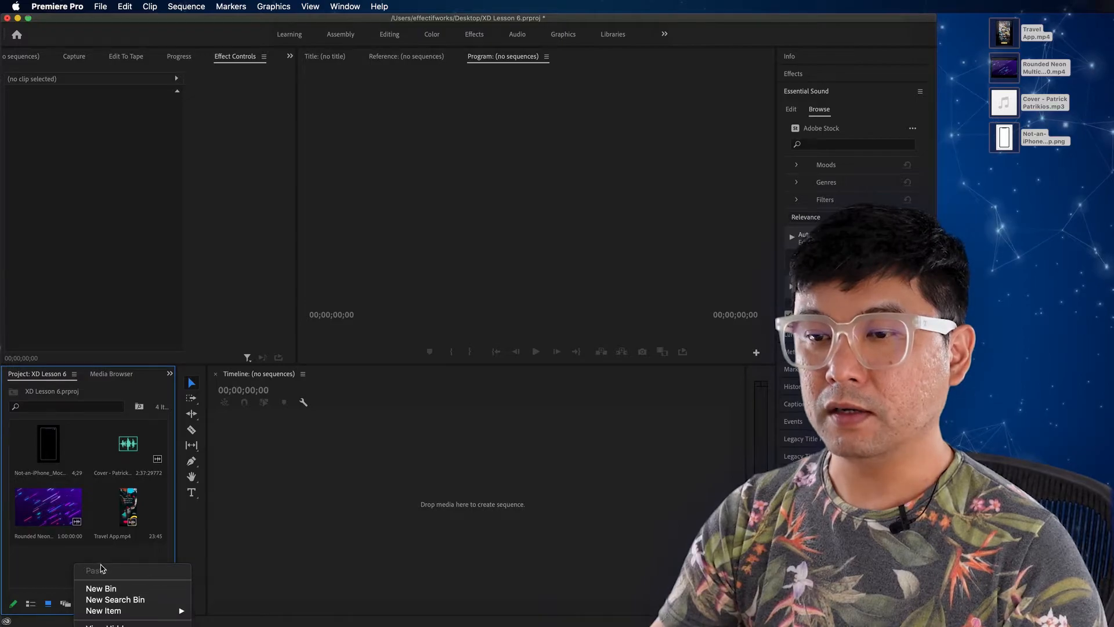
pyautogui.click(76, 556)
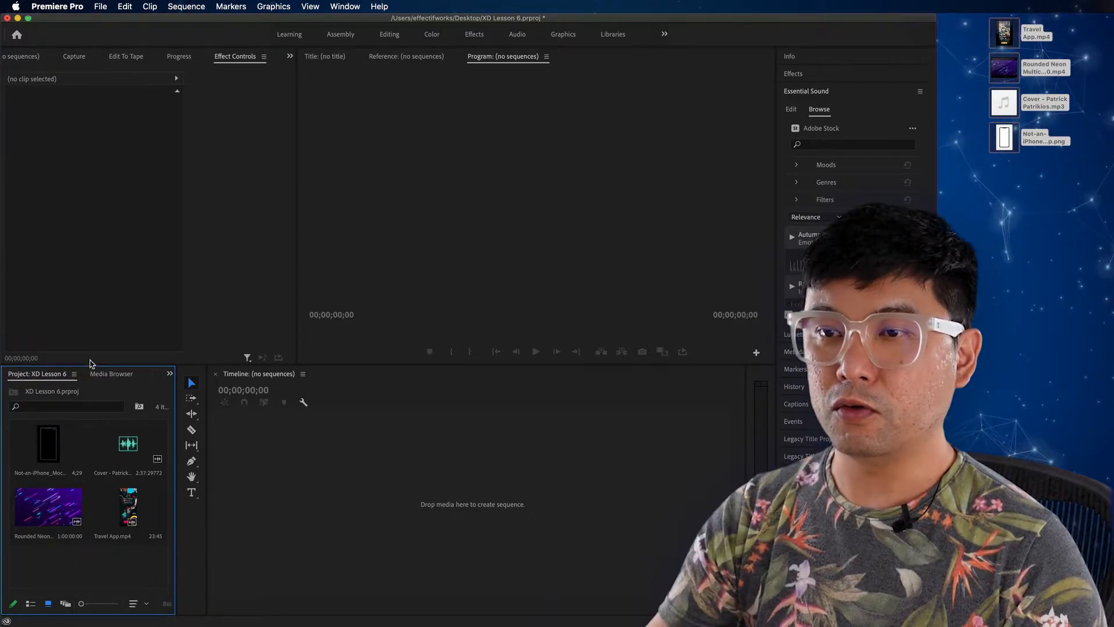
pyautogui.moveTo(88, 350); pyautogui.dragTo(88, 324)
pyautogui.rightClick(78, 540)
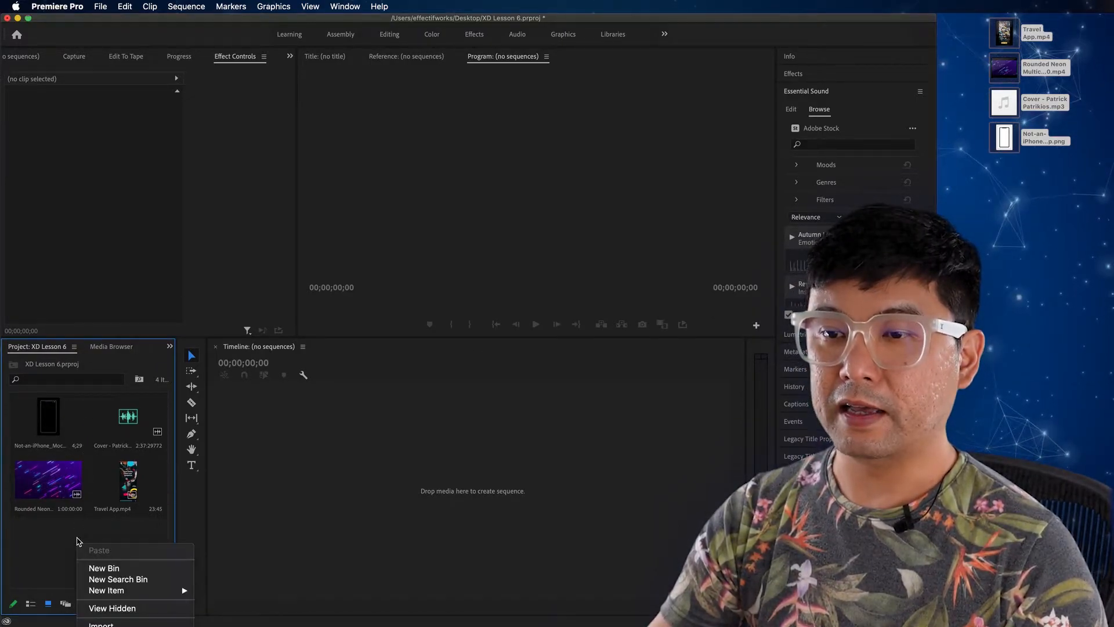
pyautogui.moveTo(124, 593)
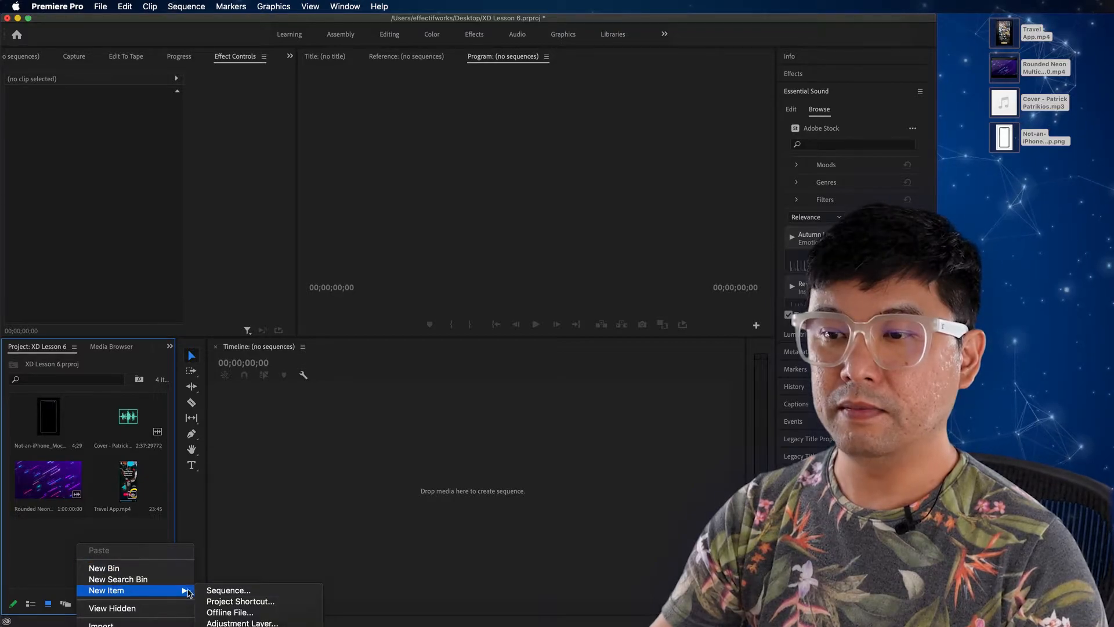
pyautogui.click(224, 591)
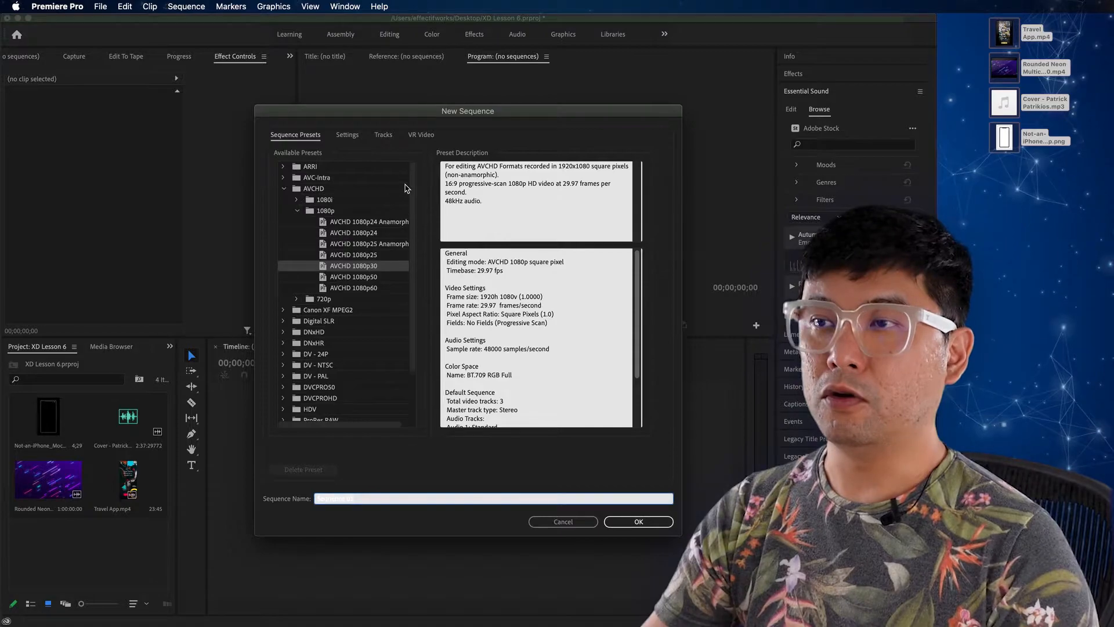
pyautogui.moveTo(412, 187); pyautogui.dragTo(414, 168)
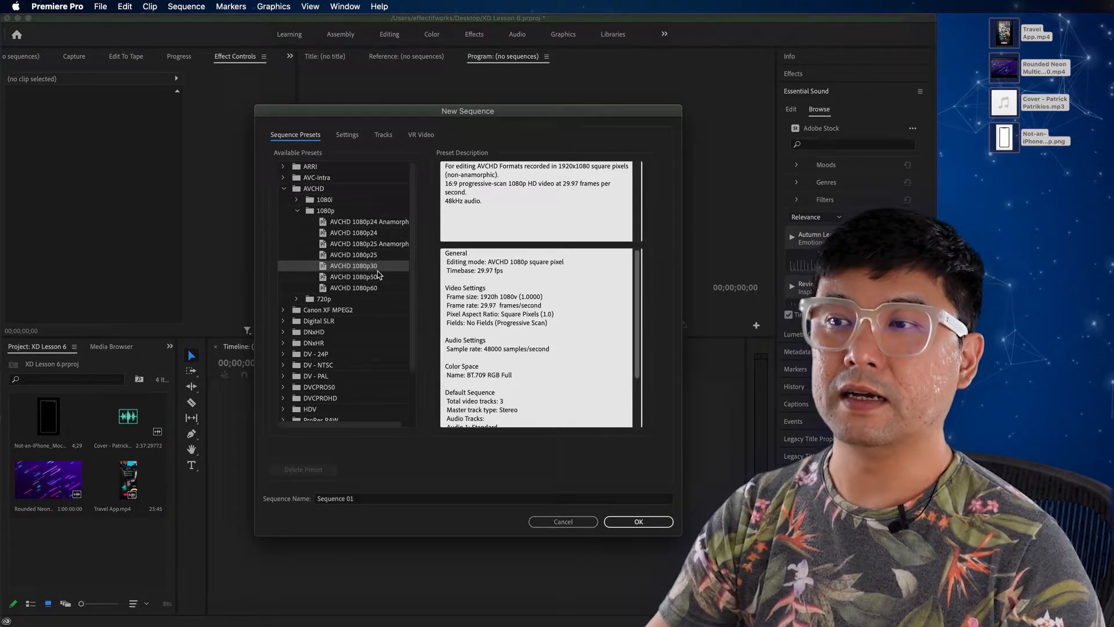
pyautogui.click(378, 289)
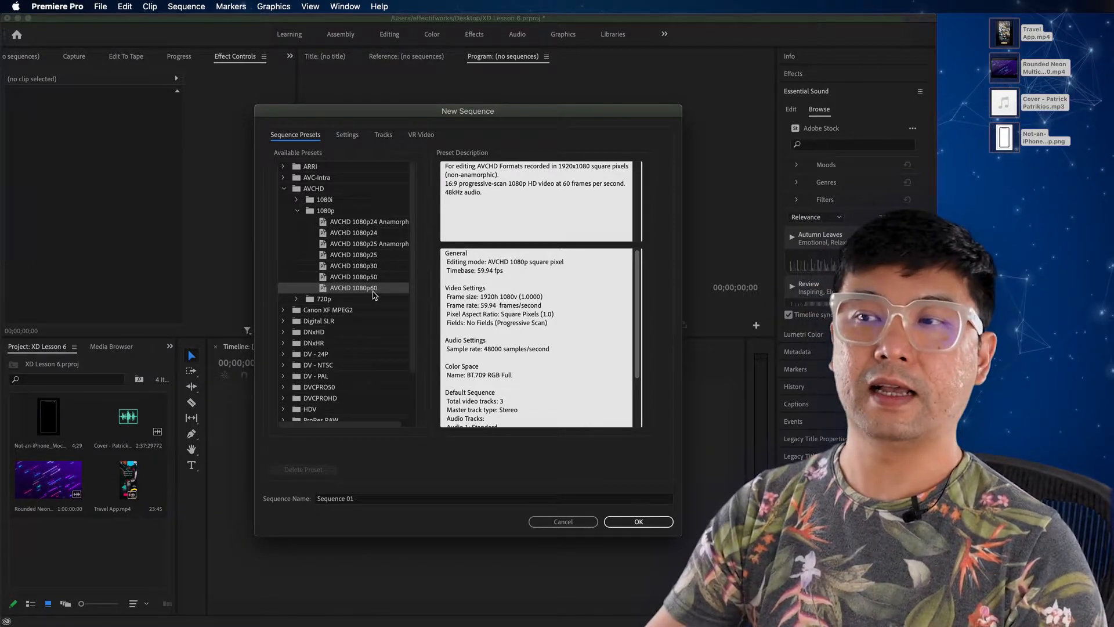
pyautogui.click(389, 270)
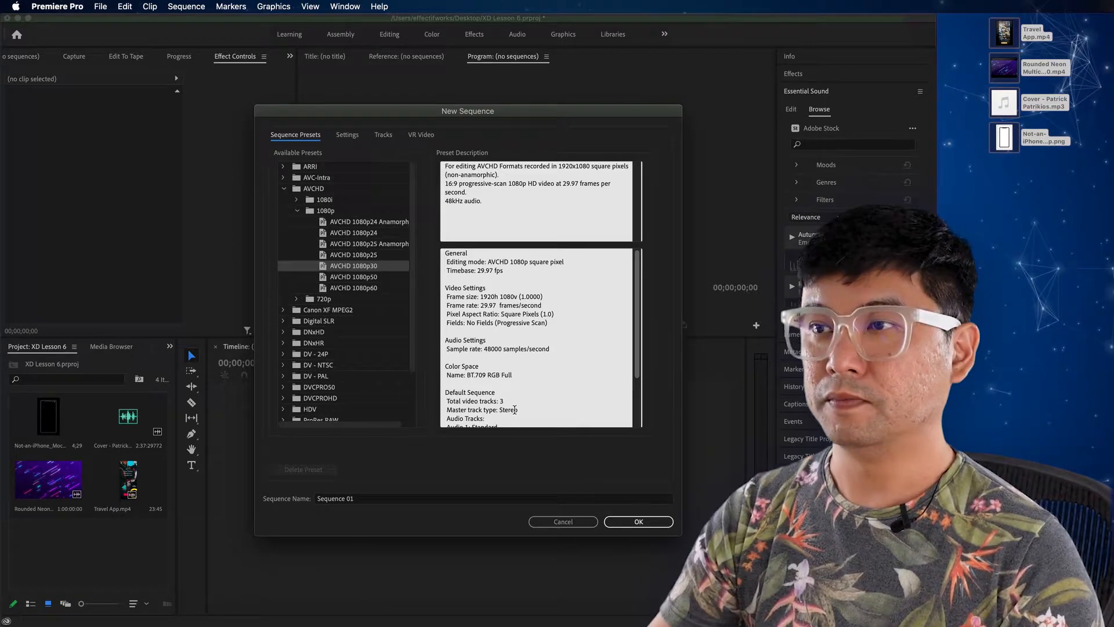
pyautogui.click(644, 523)
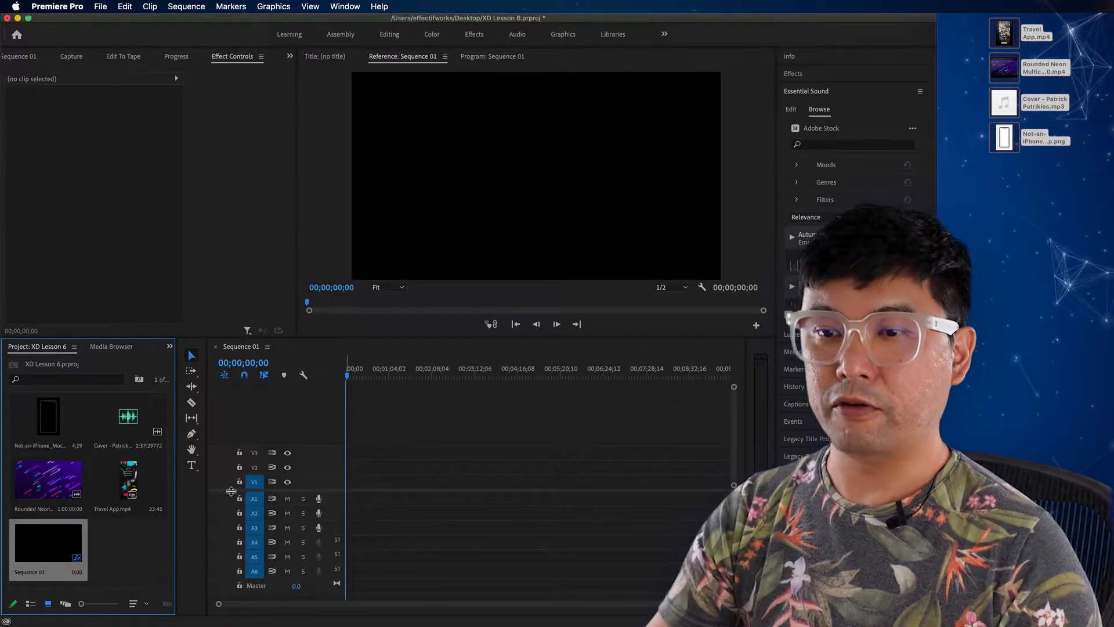
# Step: Rename the new sequence as Main Seq
pyautogui.click(32, 575)
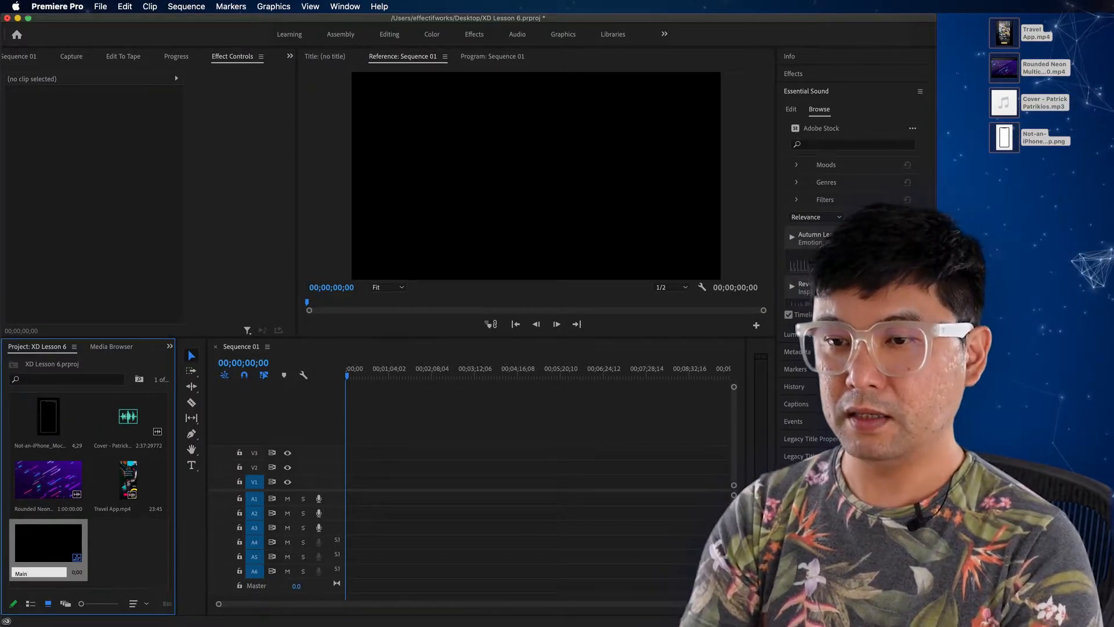
pyautogui.press('Return')
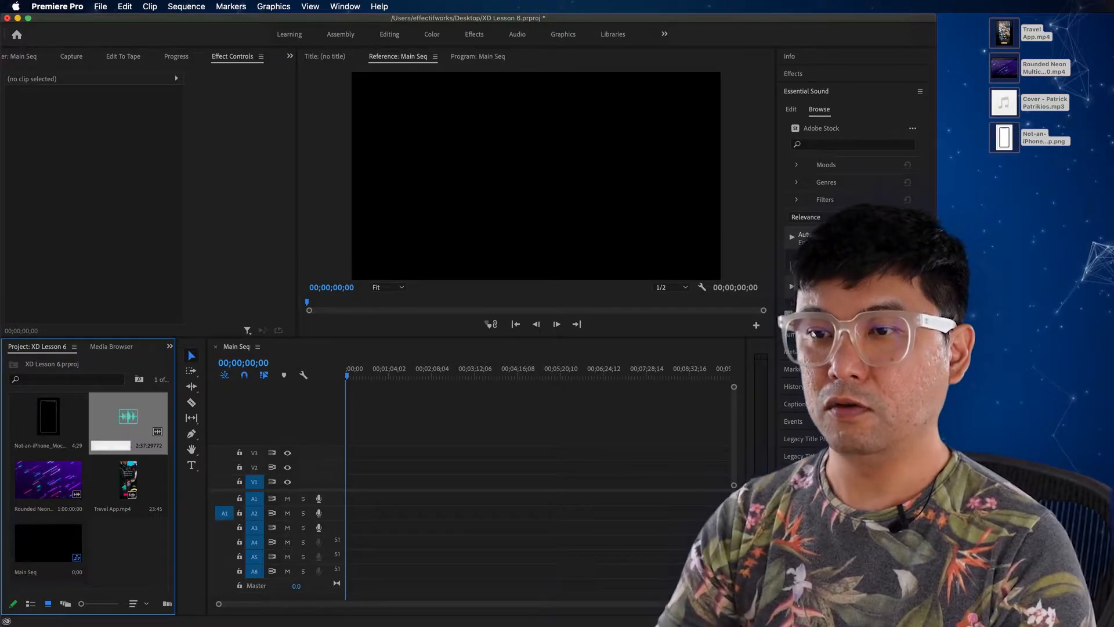
pyautogui.click(61, 544)
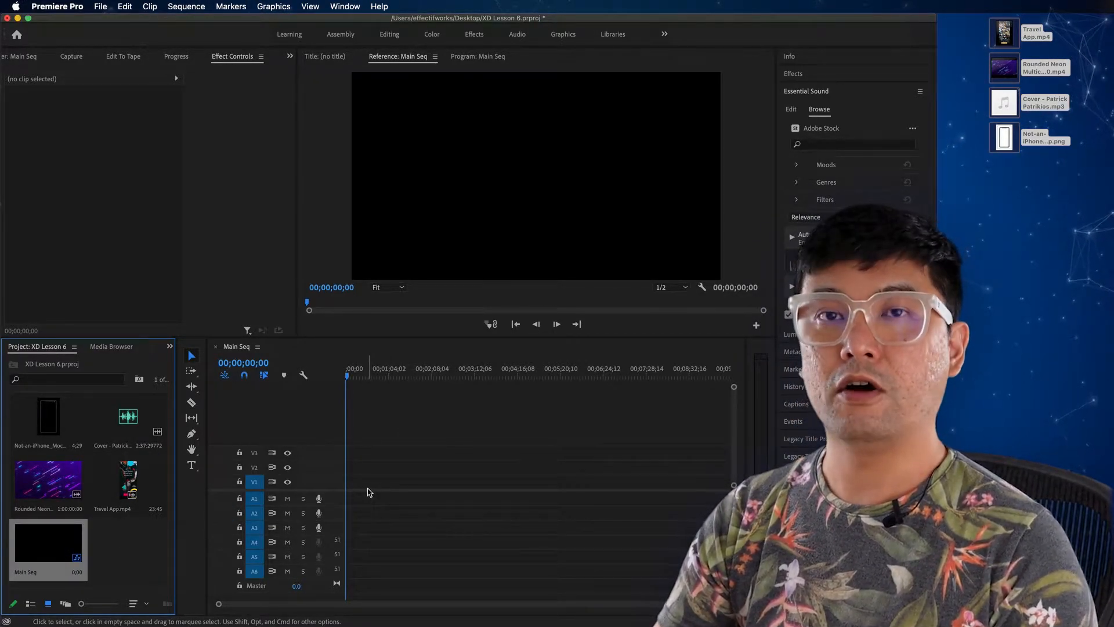
# Step: Place Travel App.mp4 on video track V2 at the start of Main Seq, keeping the existing sequence settings
pyautogui.moveTo(350, 372); pyautogui.dragTo(326, 380)
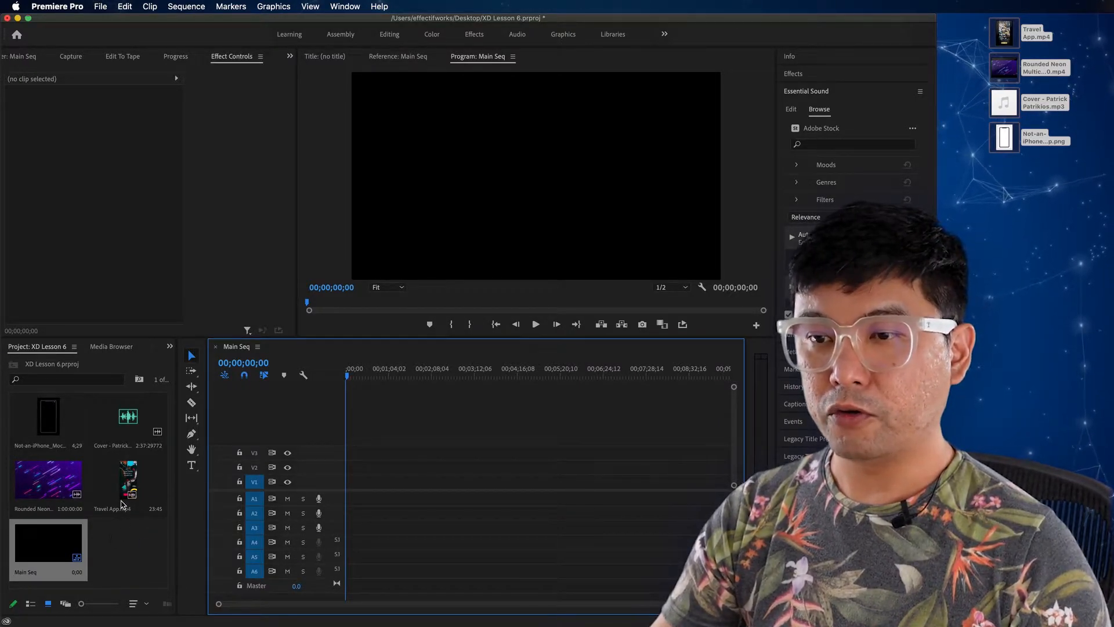
pyautogui.moveTo(122, 502); pyautogui.dragTo(352, 473)
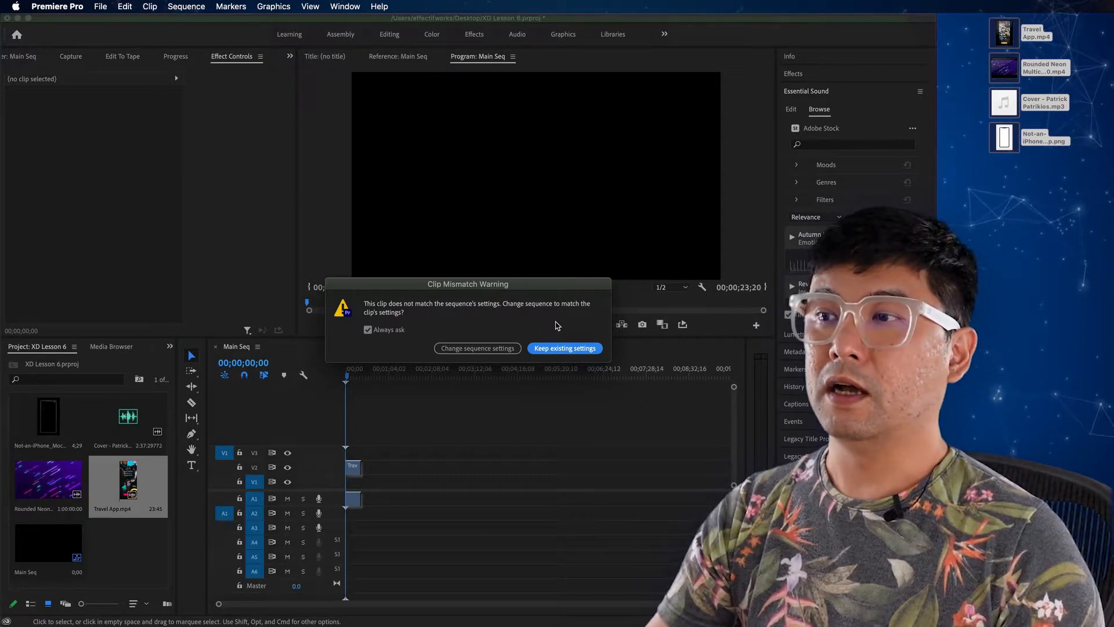
pyautogui.click(567, 350)
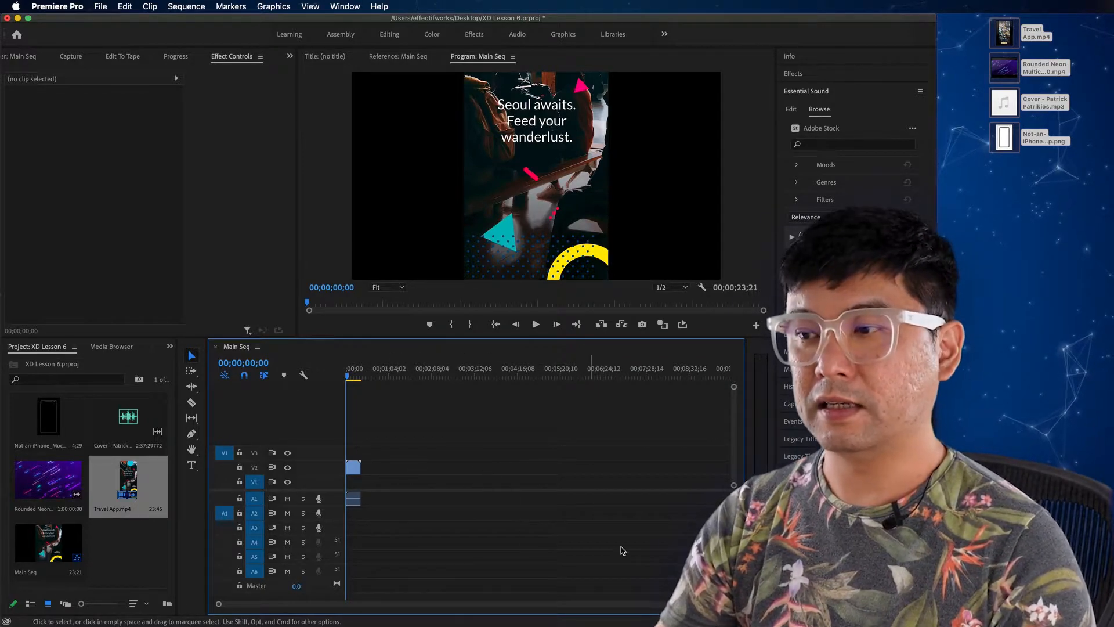
pyautogui.scroll(5, 562, 605)
pyautogui.scroll(5, 561, 605)
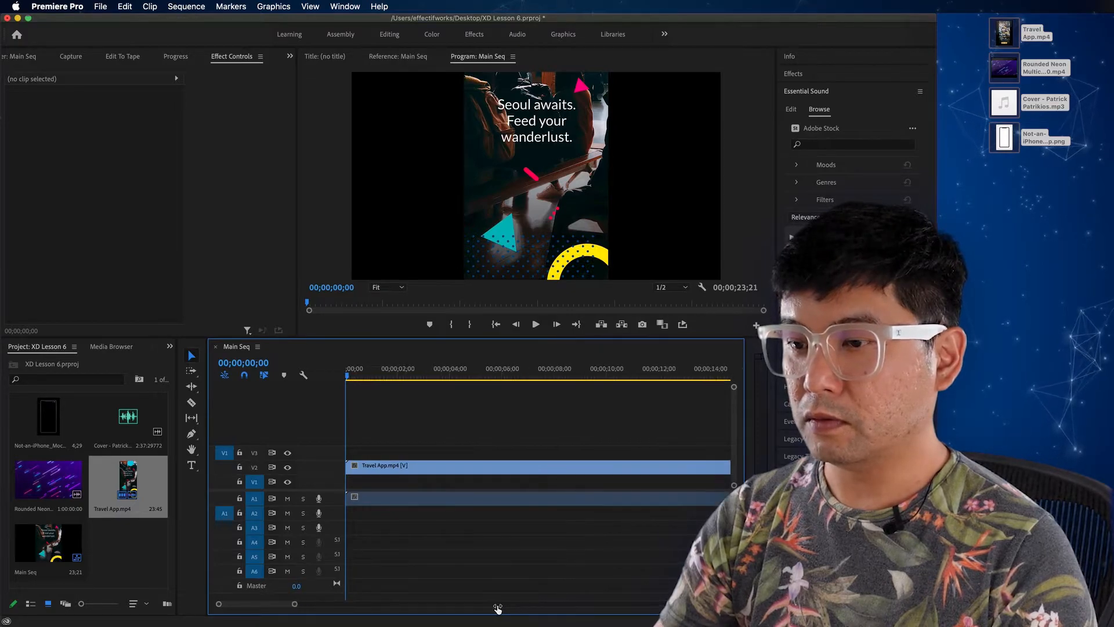
pyautogui.scroll(-5, 511, 605)
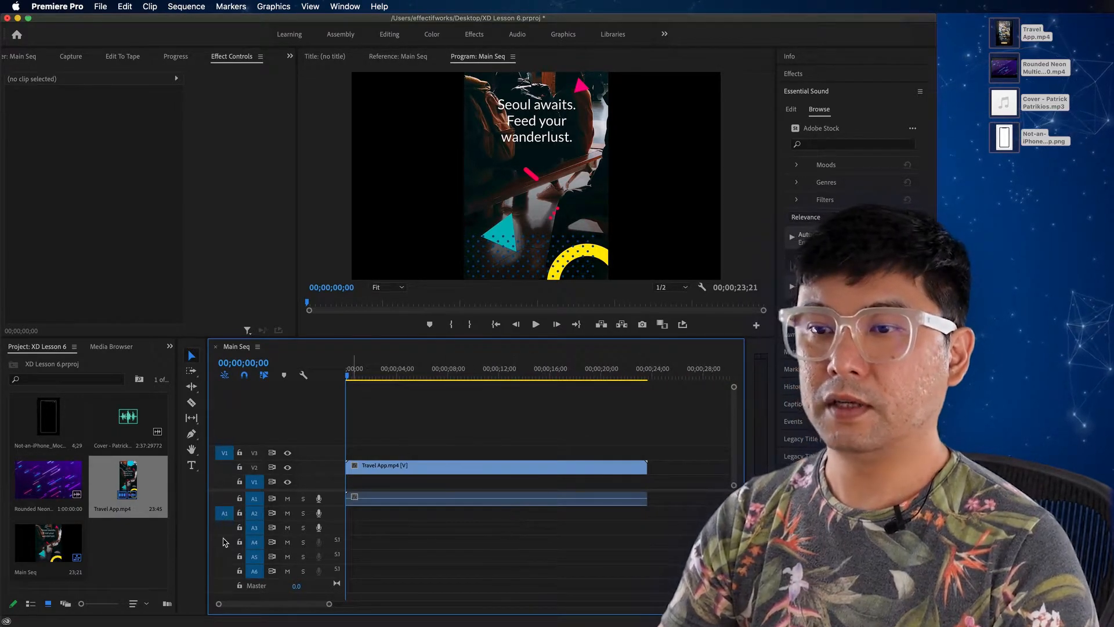
# Step: Enlarge the upper preview area and set the scale of the Travel App.mp4 clip to 50
pyautogui.click(400, 468)
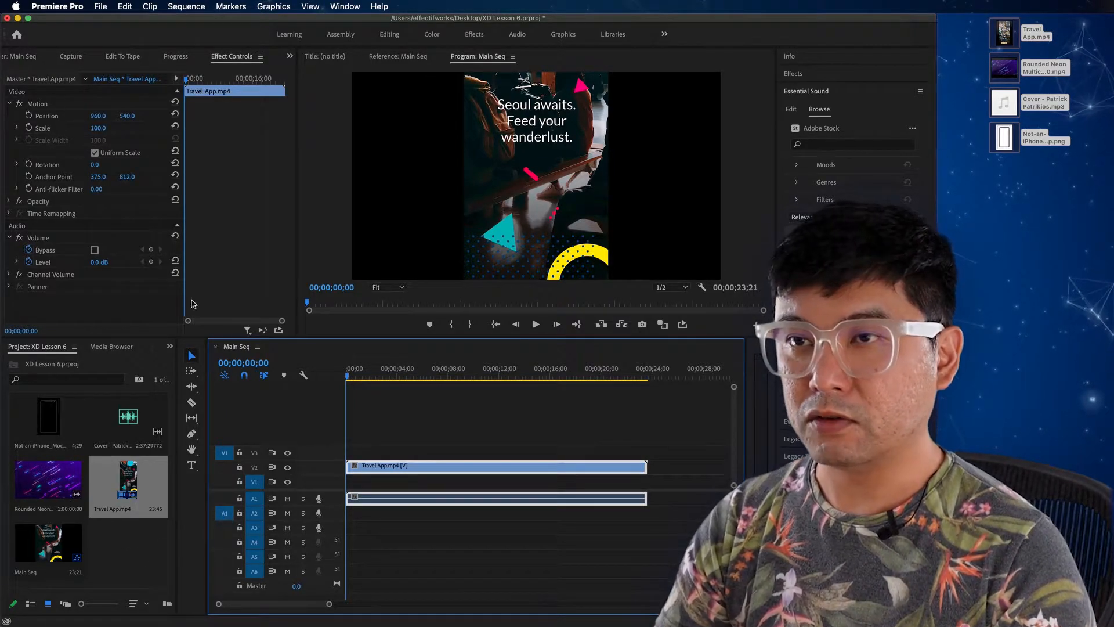
pyautogui.click(111, 127)
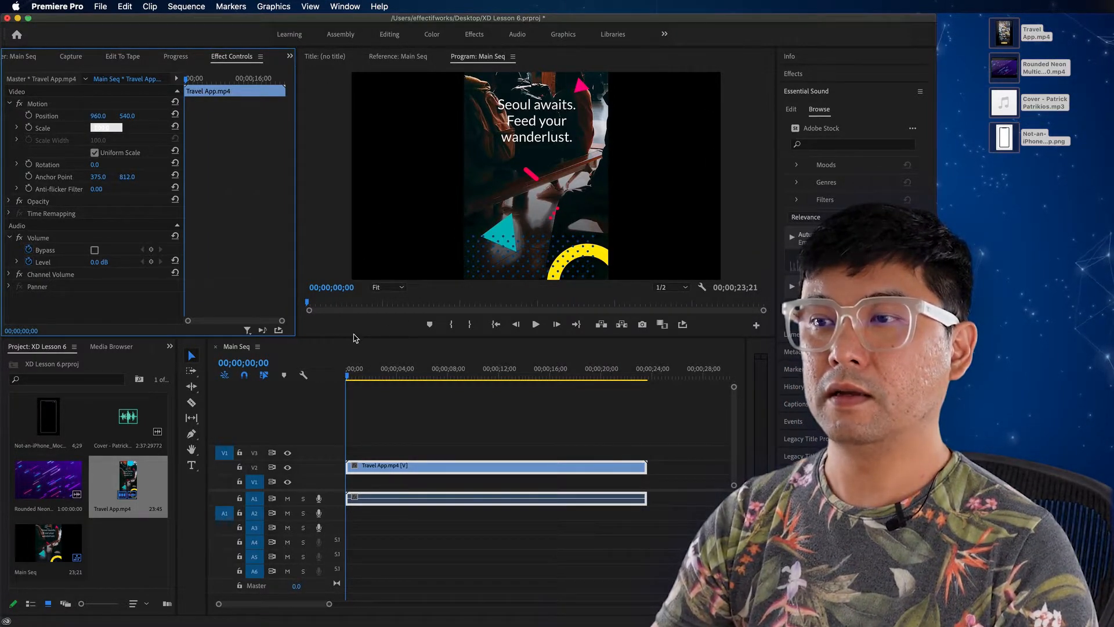
pyautogui.moveTo(351, 336); pyautogui.dragTo(351, 371)
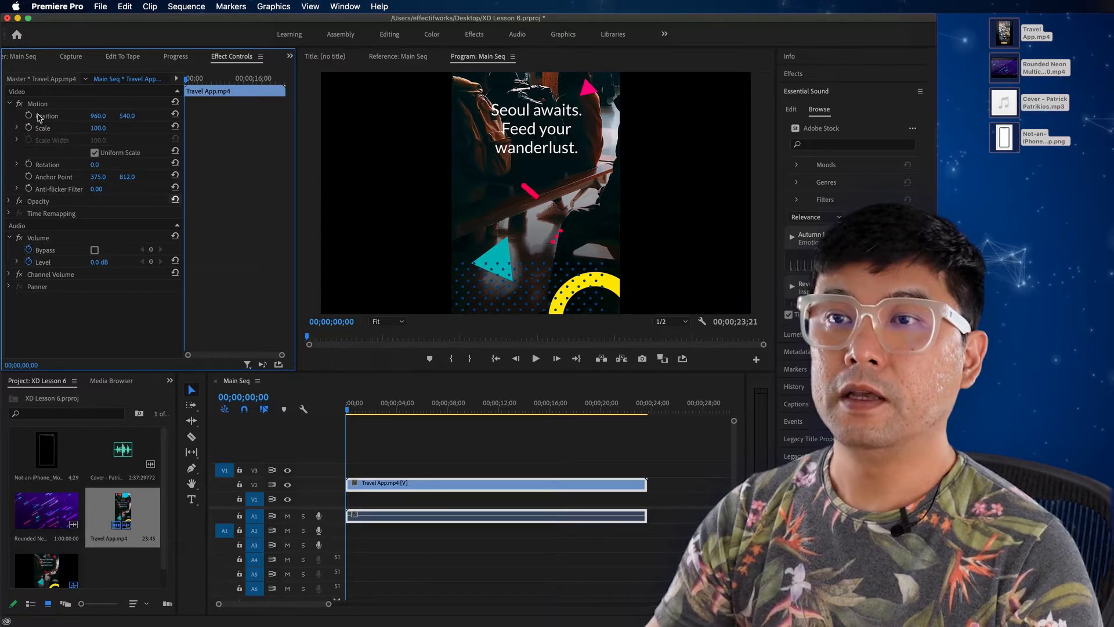
pyautogui.click(98, 128)
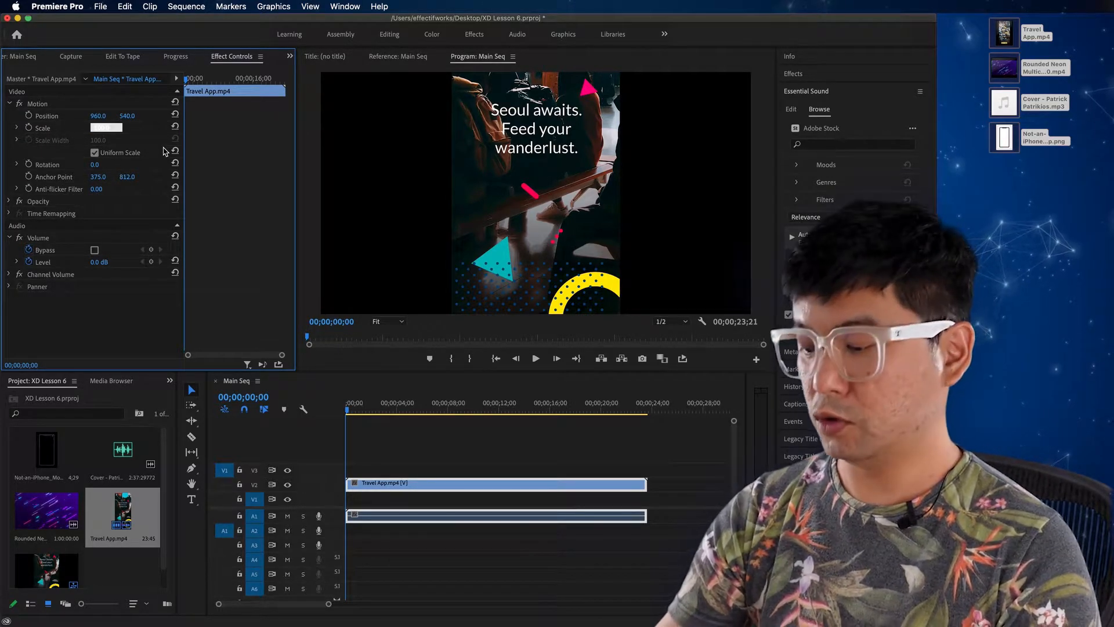
pyautogui.write('50')
pyautogui.press('Return')
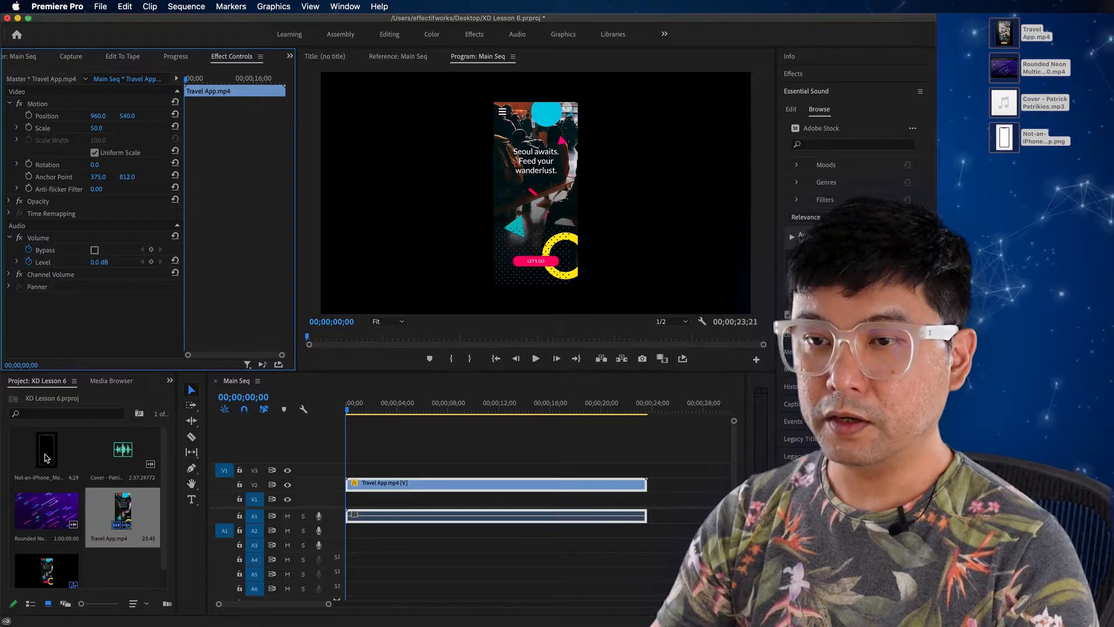
# Step: Place Not-an-iPhone_Mockup.png on video track V3 at the start of the sequence and set its scale to 50
pyautogui.click(47, 458)
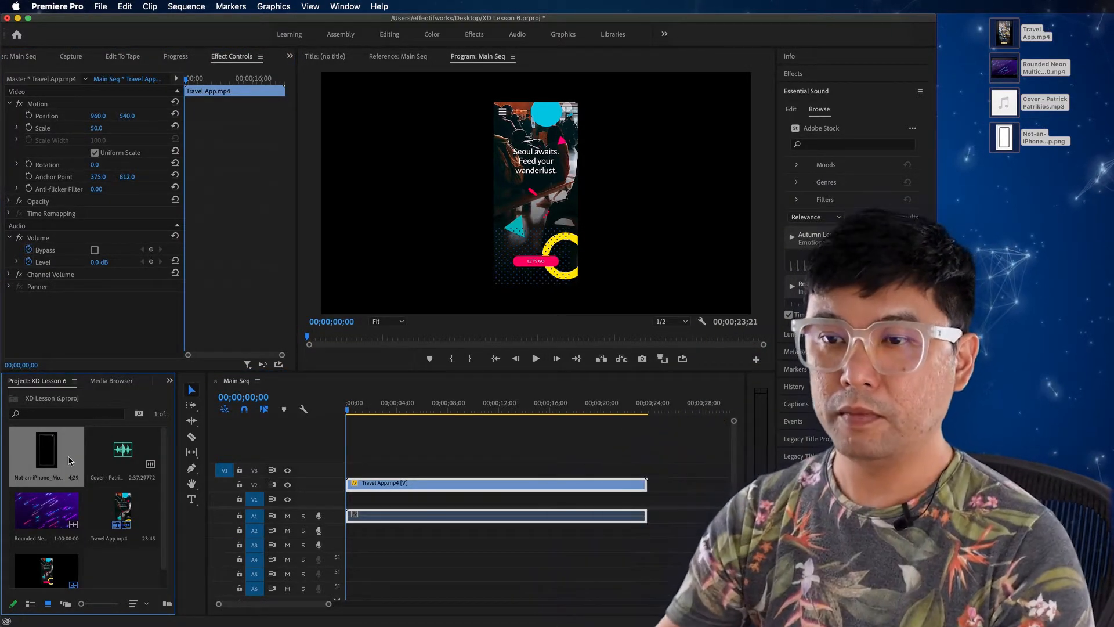
pyautogui.moveTo(48, 458); pyautogui.dragTo(352, 478)
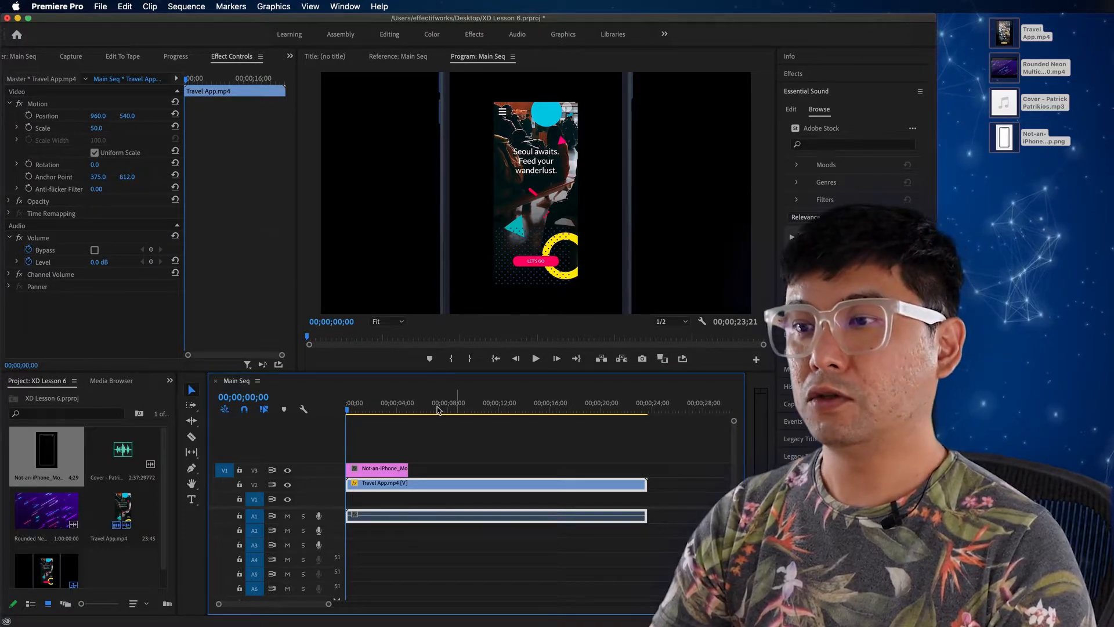
pyautogui.click(377, 468)
pyautogui.click(98, 128)
pyautogui.write('50')
pyautogui.press('Return')
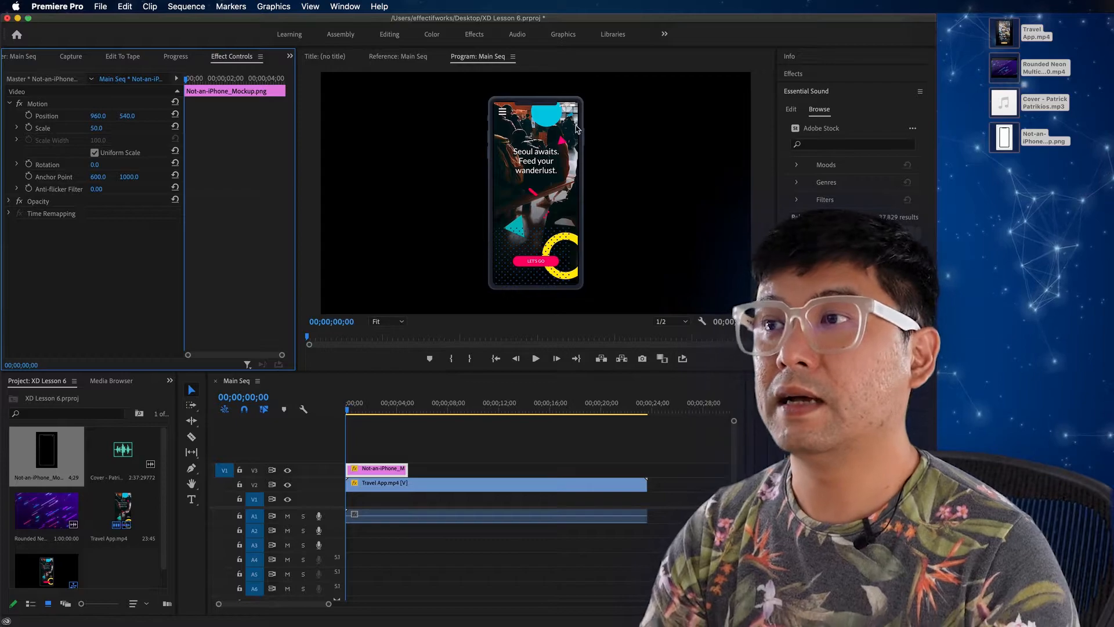
# Step: Set the phone mockup's scale to 49, extend it to the end of the Travel App clip, and play back the result
pyautogui.click(95, 129)
pyautogui.write('49')
pyautogui.press('Return')
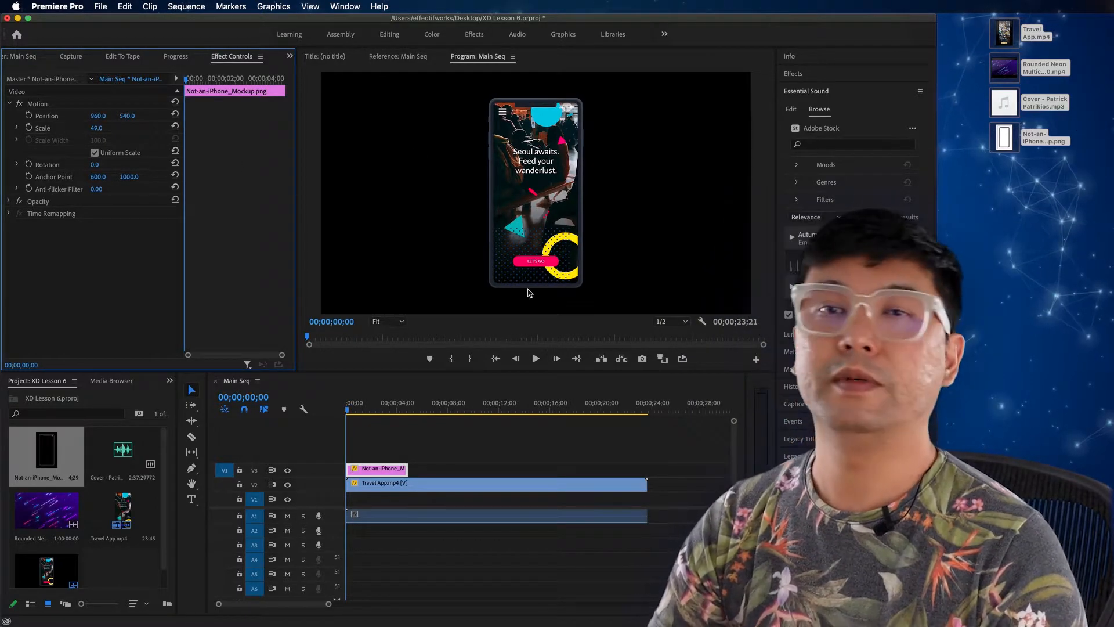
pyautogui.moveTo(408, 469); pyautogui.dragTo(647, 476)
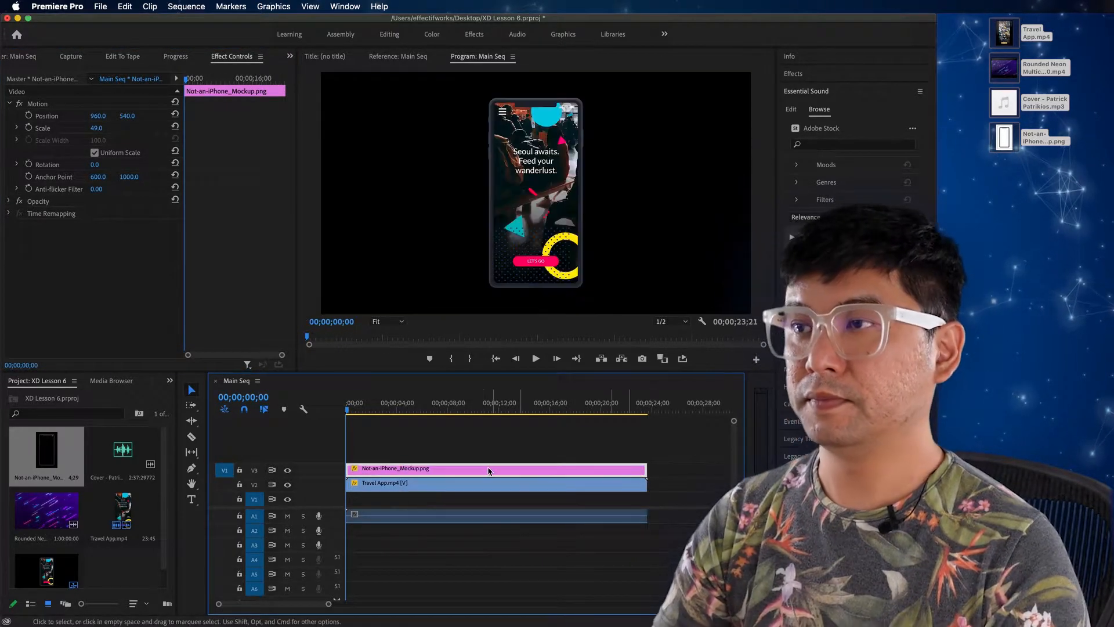
pyautogui.press('space')
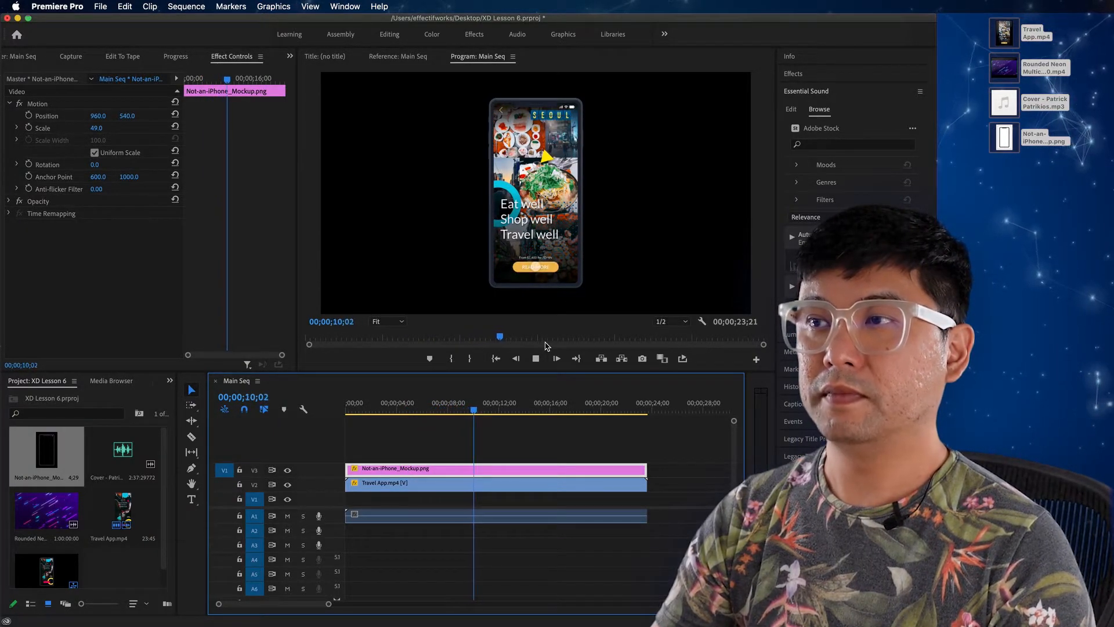
pyautogui.press('space')
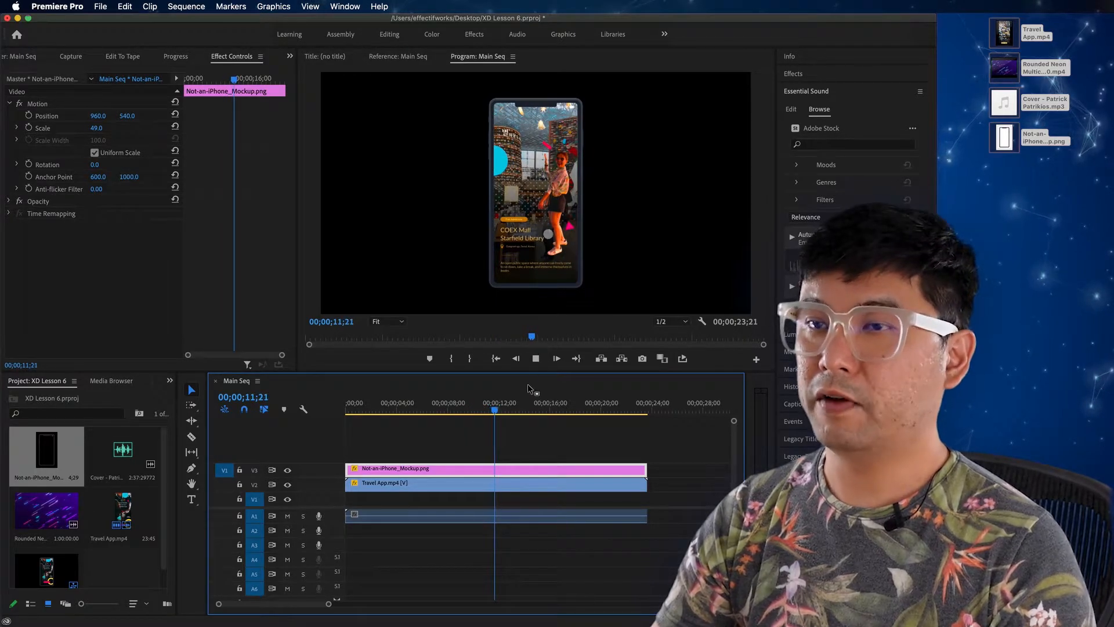
# Step: Place the Rounded Neon background video on track V1 at the start of the sequence and preview the composite
pyautogui.click(60, 512)
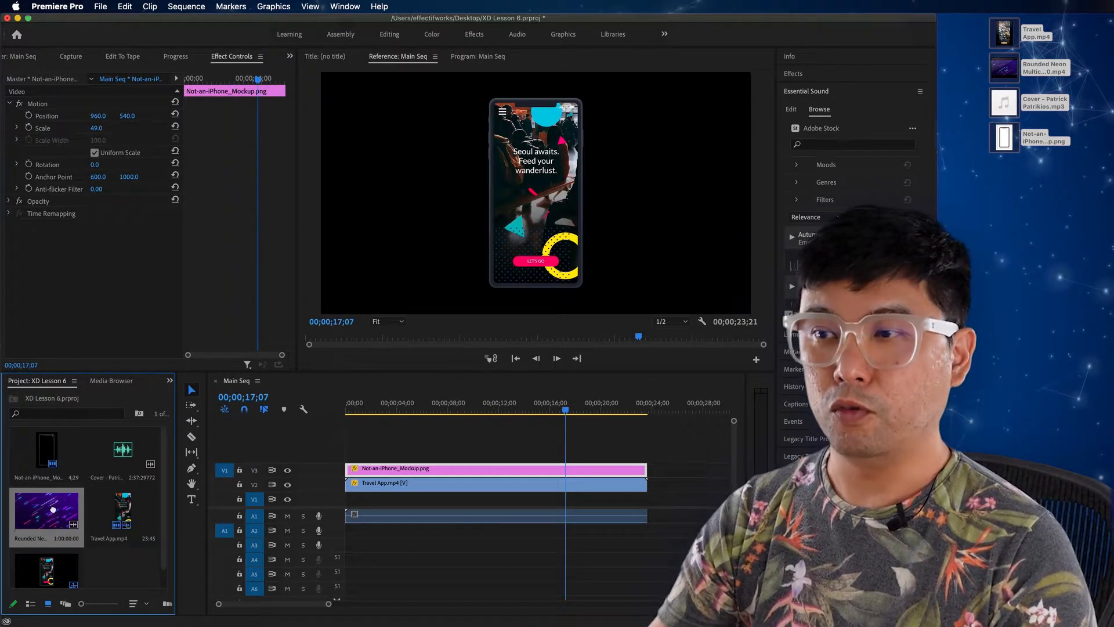
pyautogui.moveTo(46, 514); pyautogui.dragTo(350, 506)
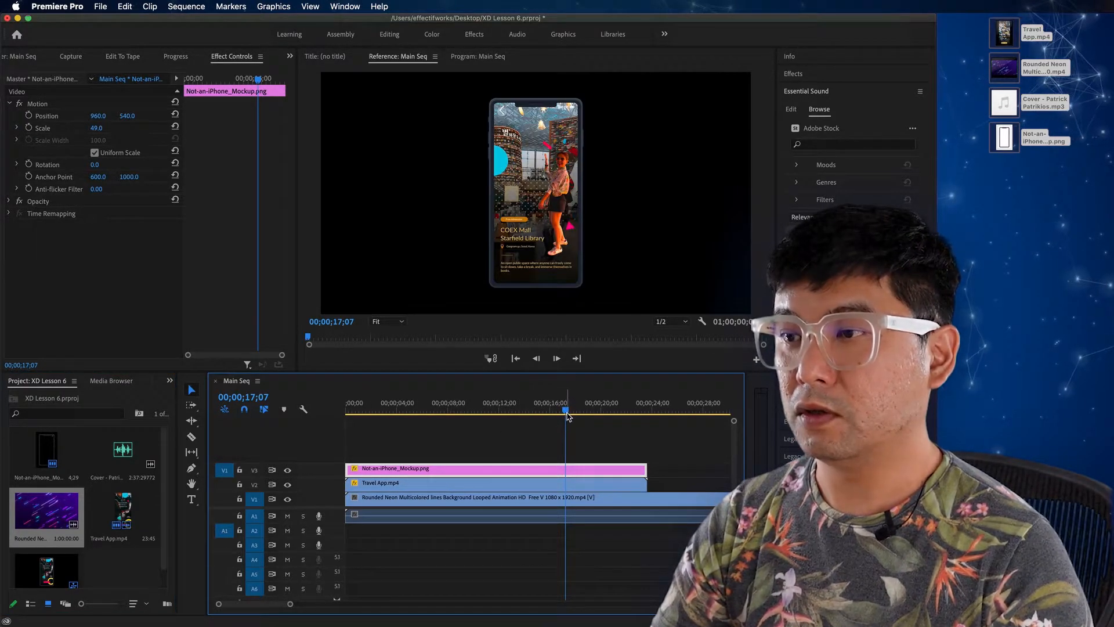
pyautogui.moveTo(567, 417); pyautogui.dragTo(463, 416)
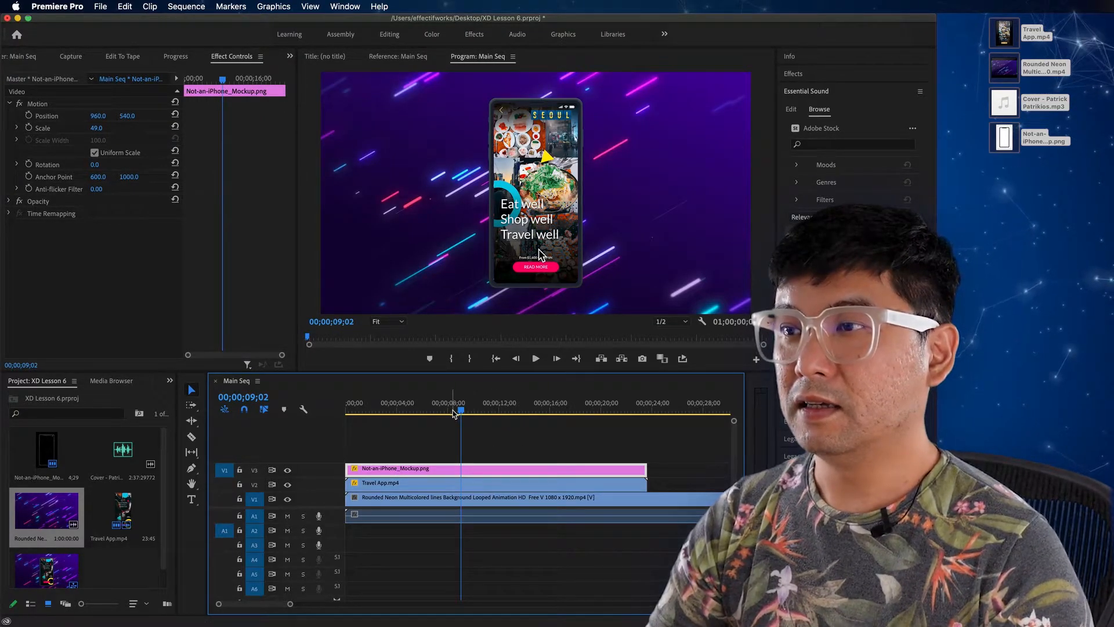
pyautogui.press('space')
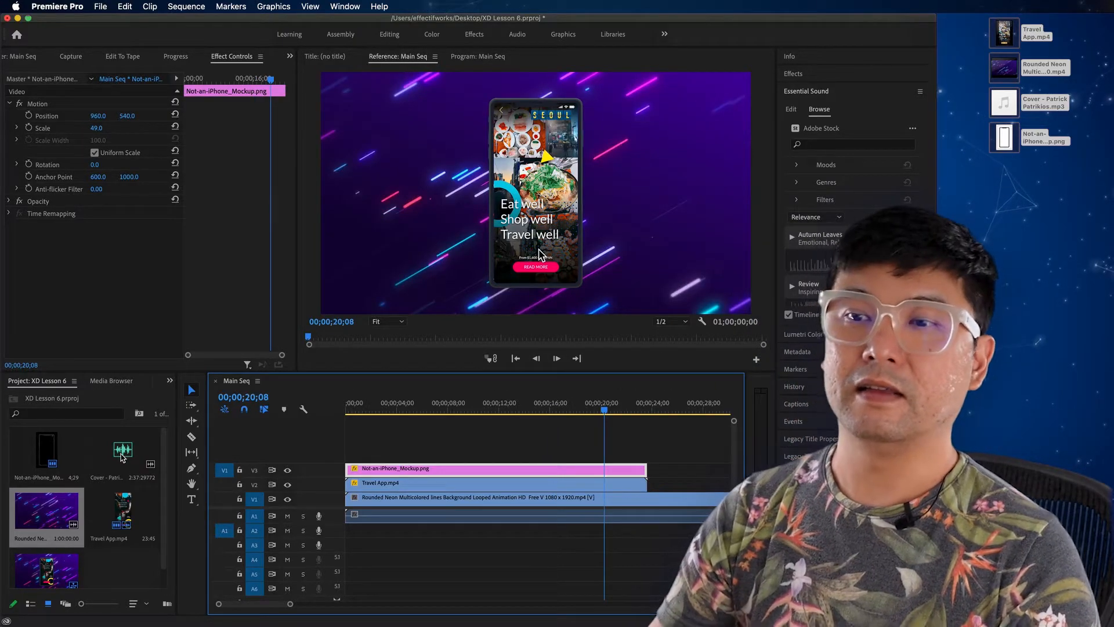
# Step: Place the Cover music file on audio track A2 at the start of the sequence and play it back
pyautogui.click(123, 451)
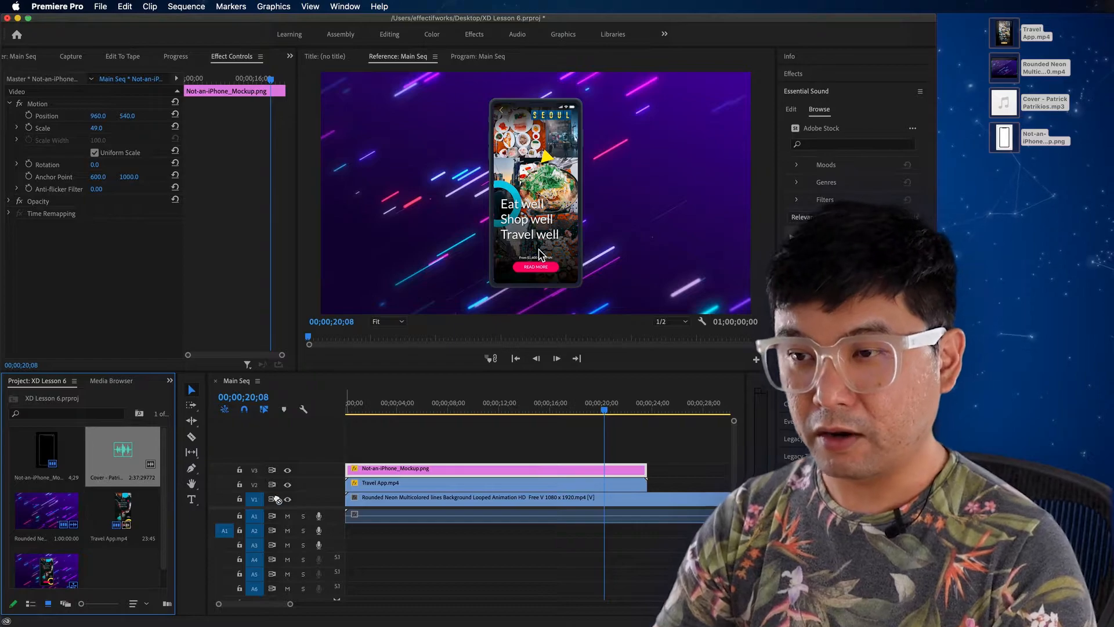
pyautogui.moveTo(311, 524); pyautogui.dragTo(352, 532)
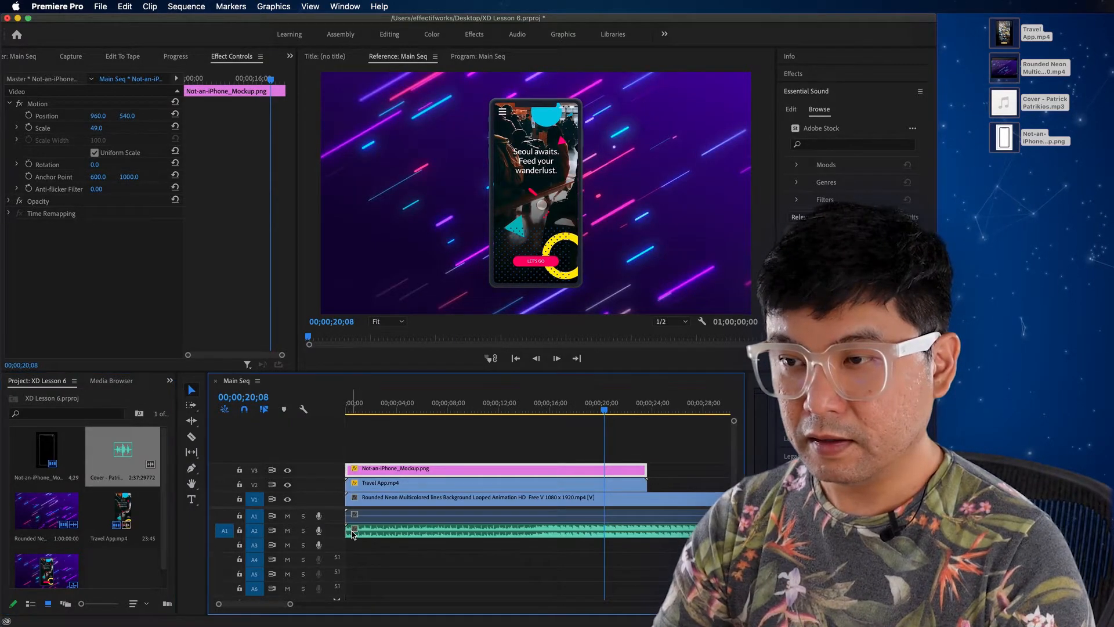
pyautogui.click(380, 410)
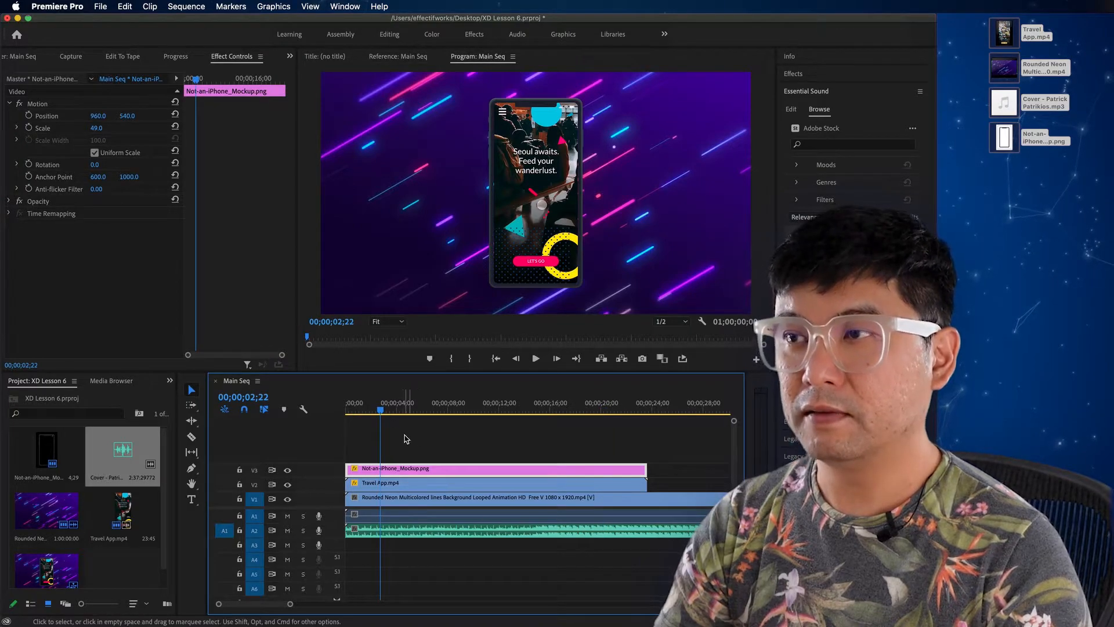
pyautogui.press('space')
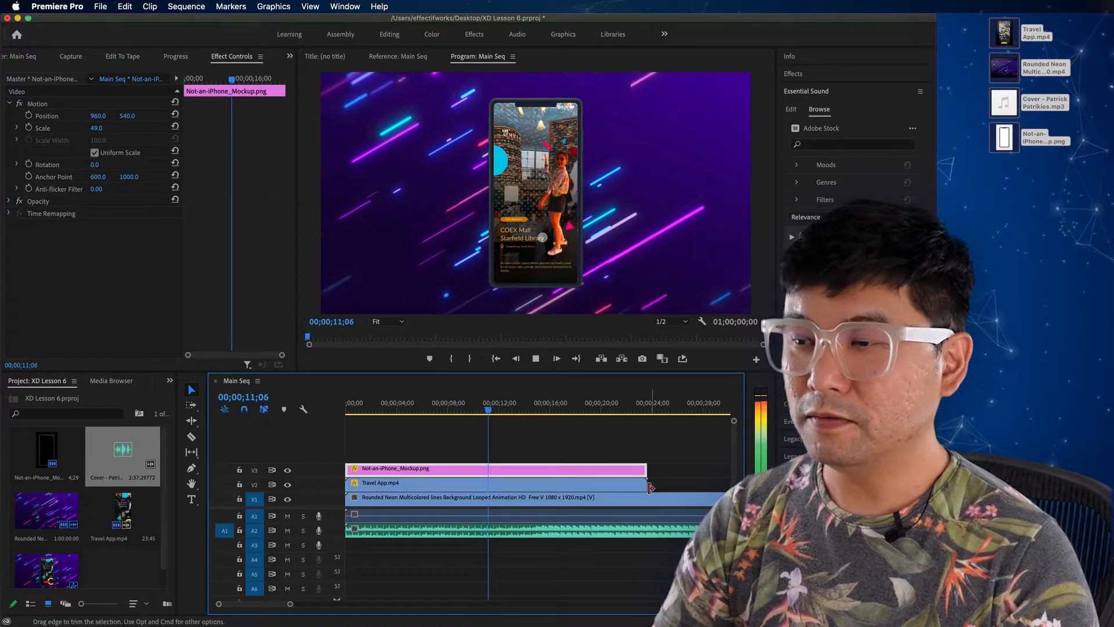
pyautogui.press('space')
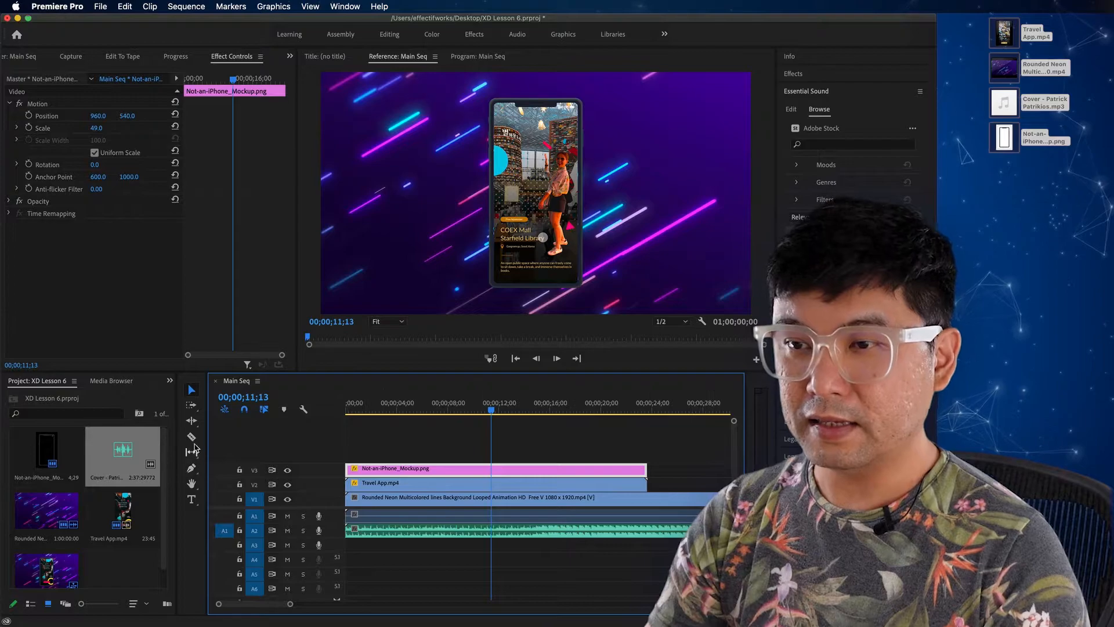
# Step: Split the neon background and music clips at the end of the Travel App clip and delete the excess parts
pyautogui.click(191, 438)
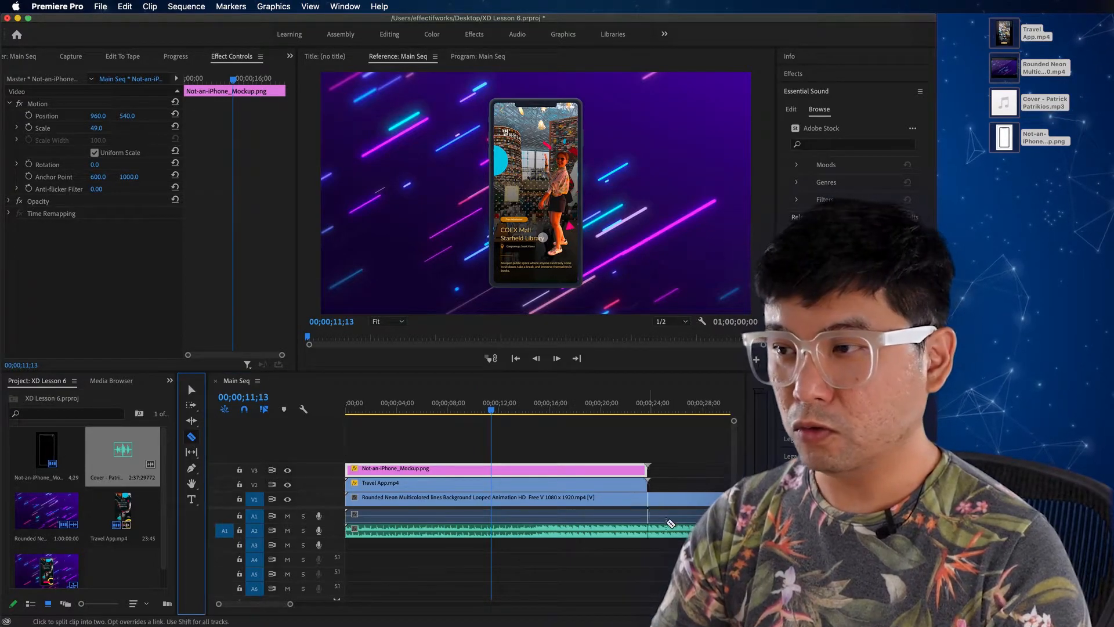
pyautogui.click(648, 499)
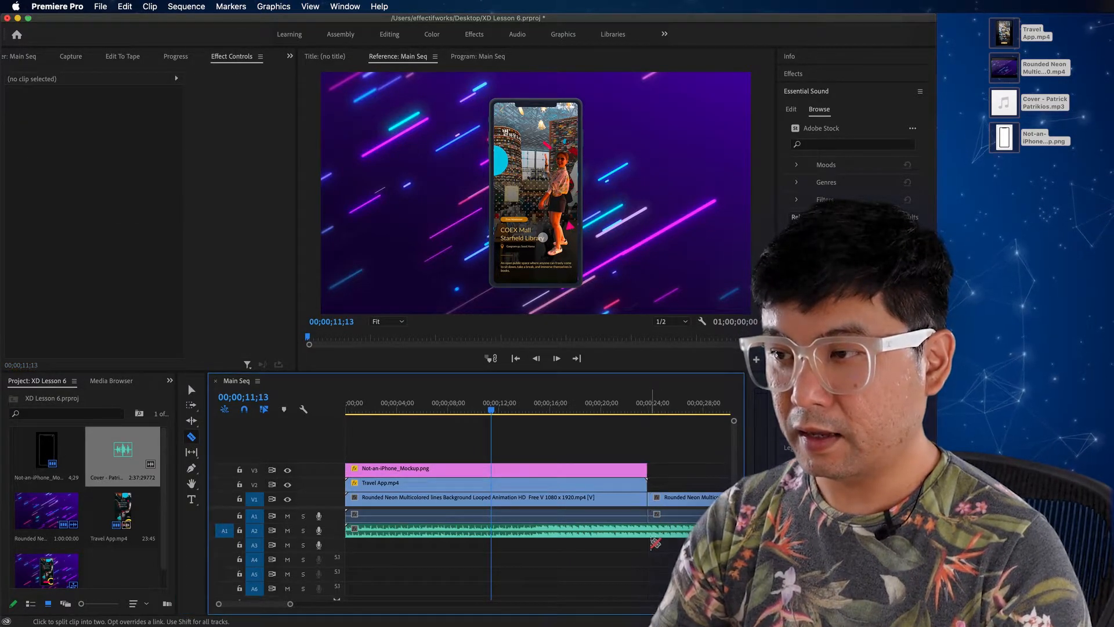
pyautogui.press('v')
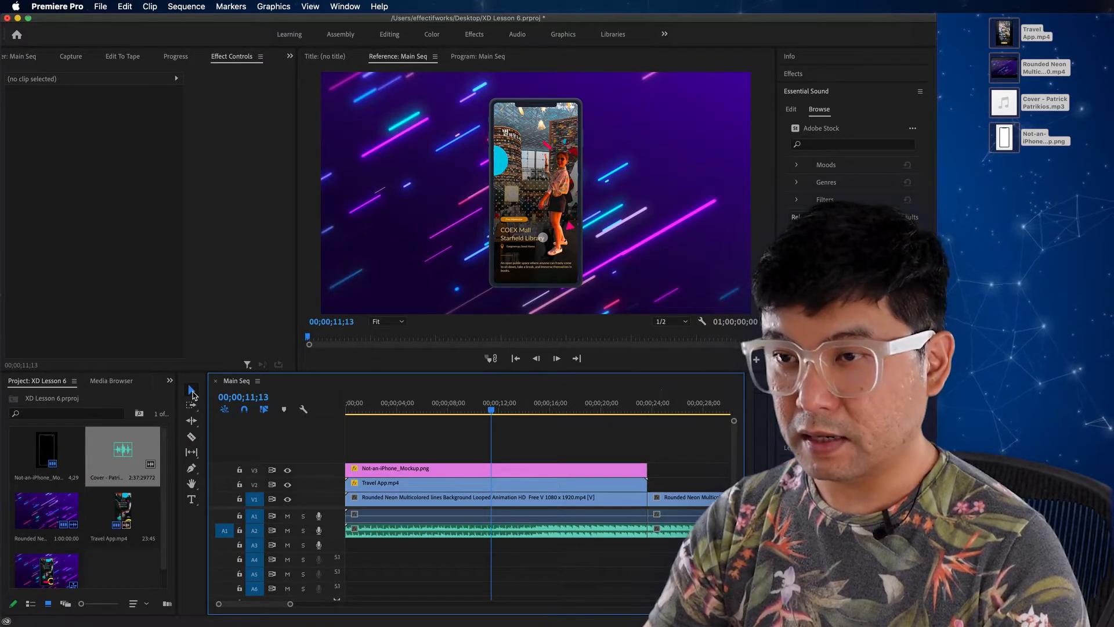
pyautogui.click(667, 514)
pyautogui.press('Delete')
pyautogui.click(679, 528)
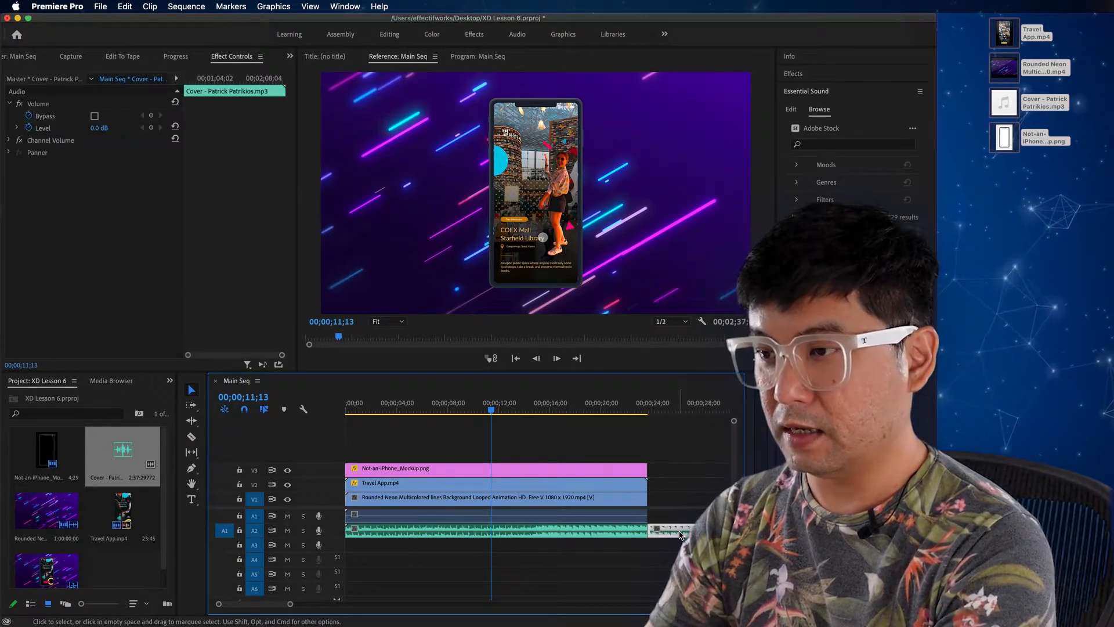
pyautogui.press('Delete')
# Step: Expand audio track A2 and add a volume Level keyframe to the music clip at 00;00;22;20
pyautogui.moveTo(490, 406); pyautogui.dragTo(637, 433)
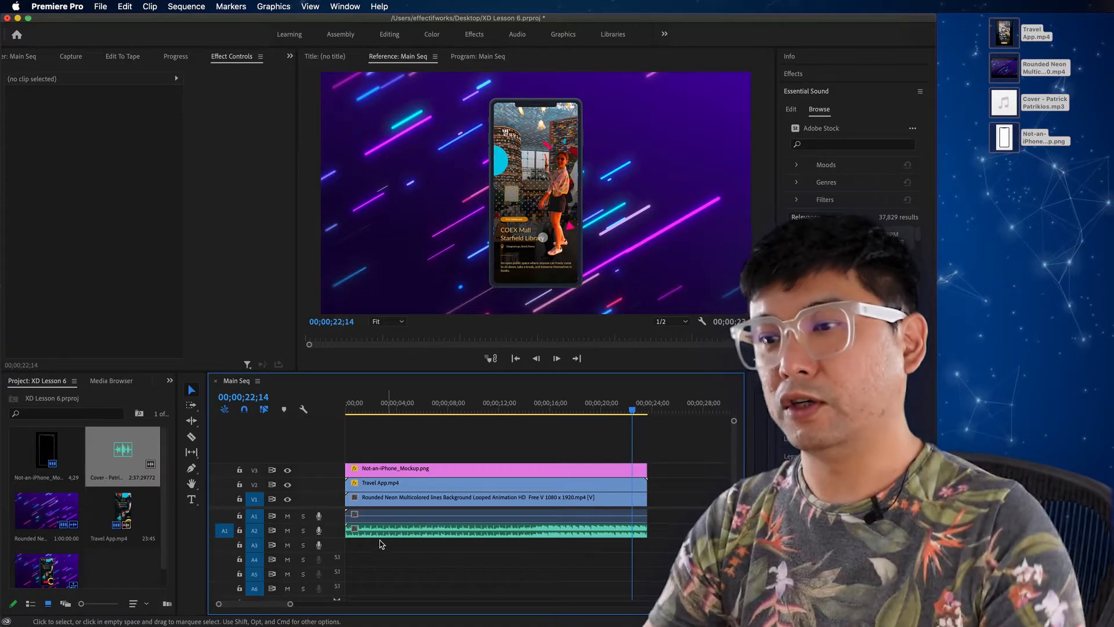
pyautogui.moveTo(302, 537); pyautogui.dragTo(448, 557)
pyautogui.click(448, 554)
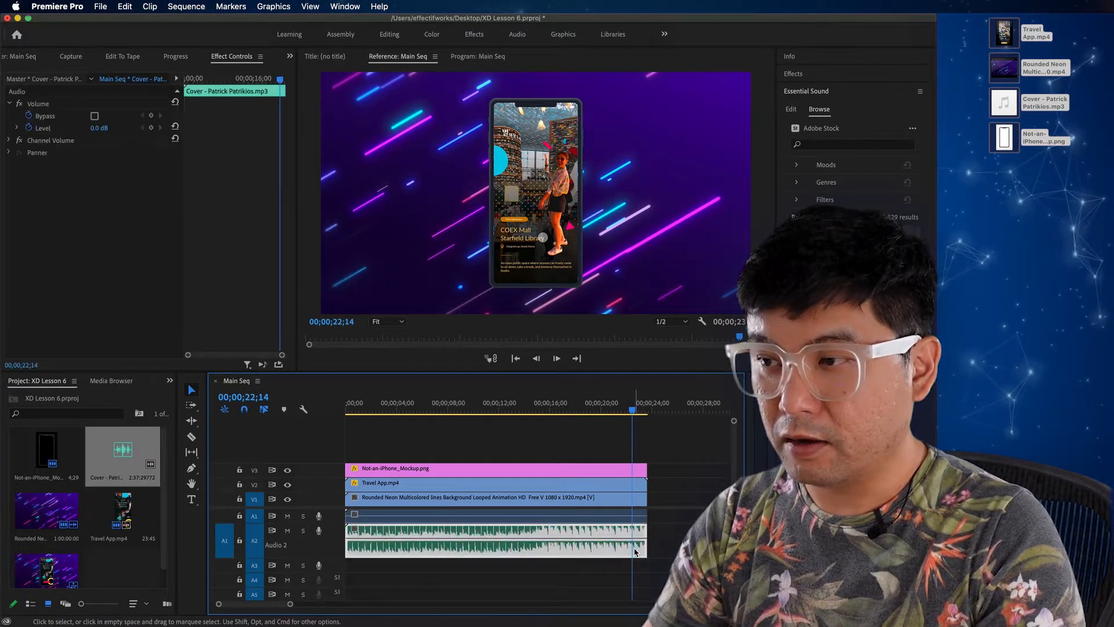
pyautogui.moveTo(634, 412); pyautogui.dragTo(638, 413)
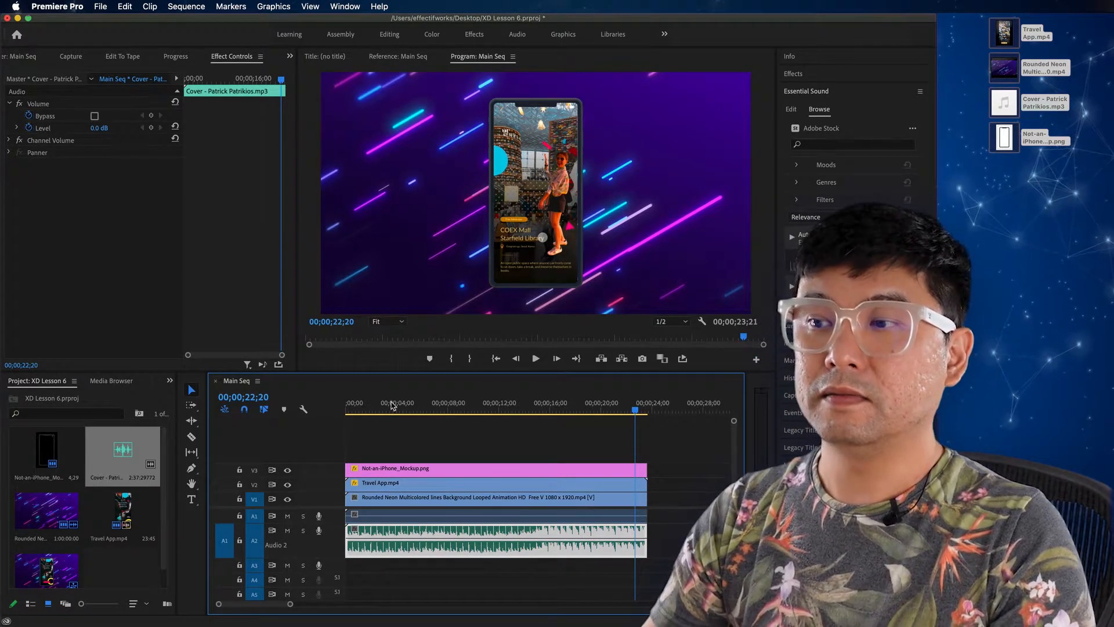
pyautogui.click(152, 128)
# Step: Add a second volume Level keyframe to the music clip at 00;00;23;17 and set it to -50 dB
pyautogui.moveTo(637, 412); pyautogui.dragTo(648, 414)
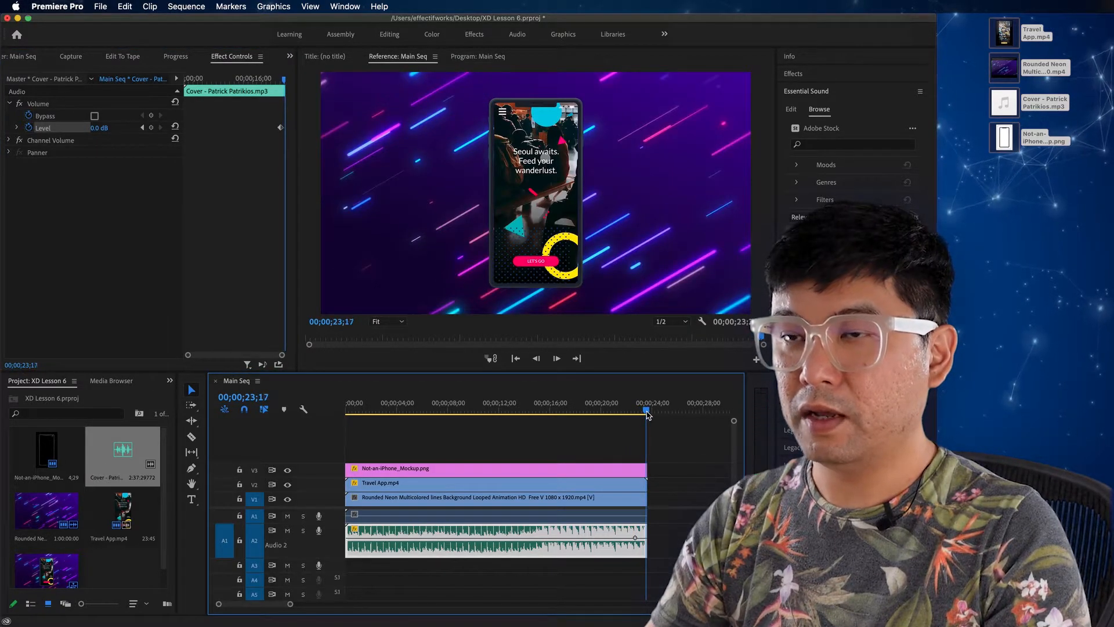
pyautogui.click(152, 128)
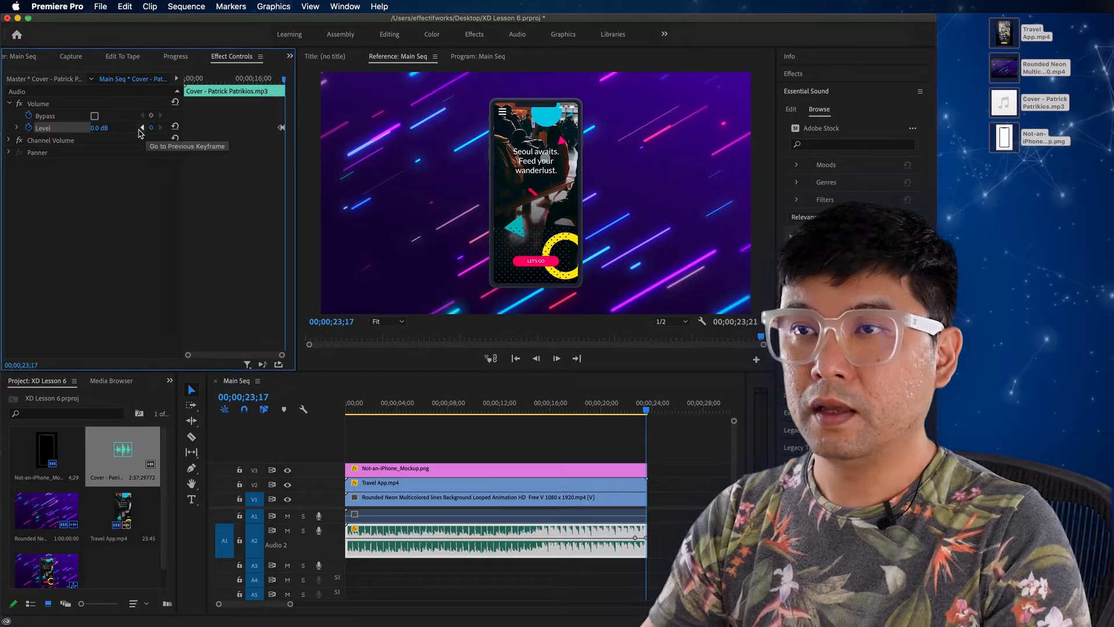
pyautogui.click(99, 128)
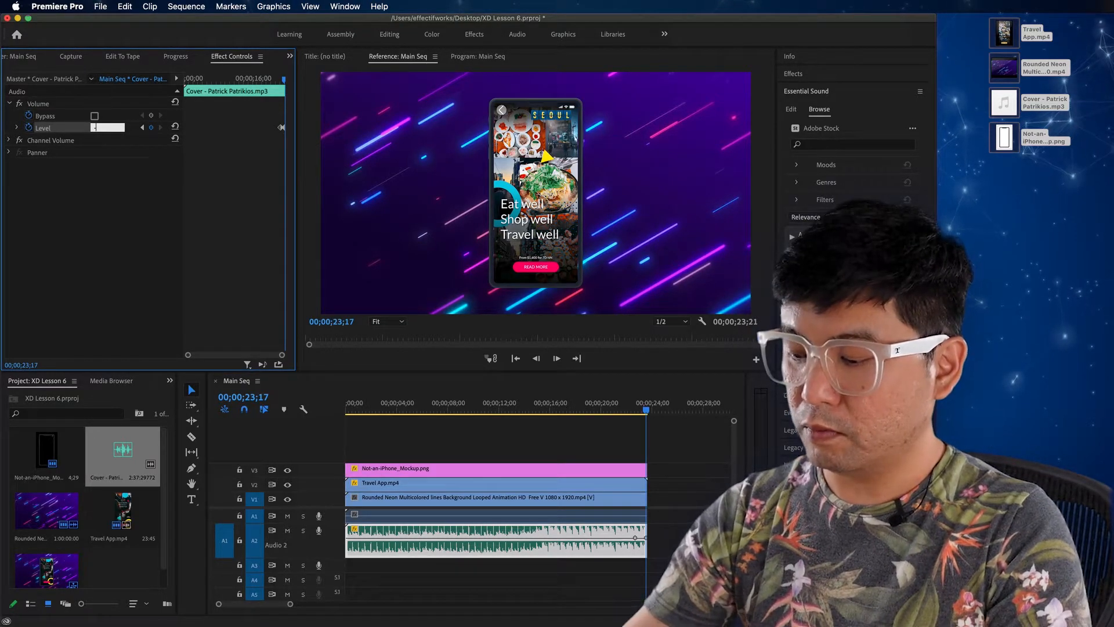
pyautogui.write('-50')
pyautogui.press('Return')
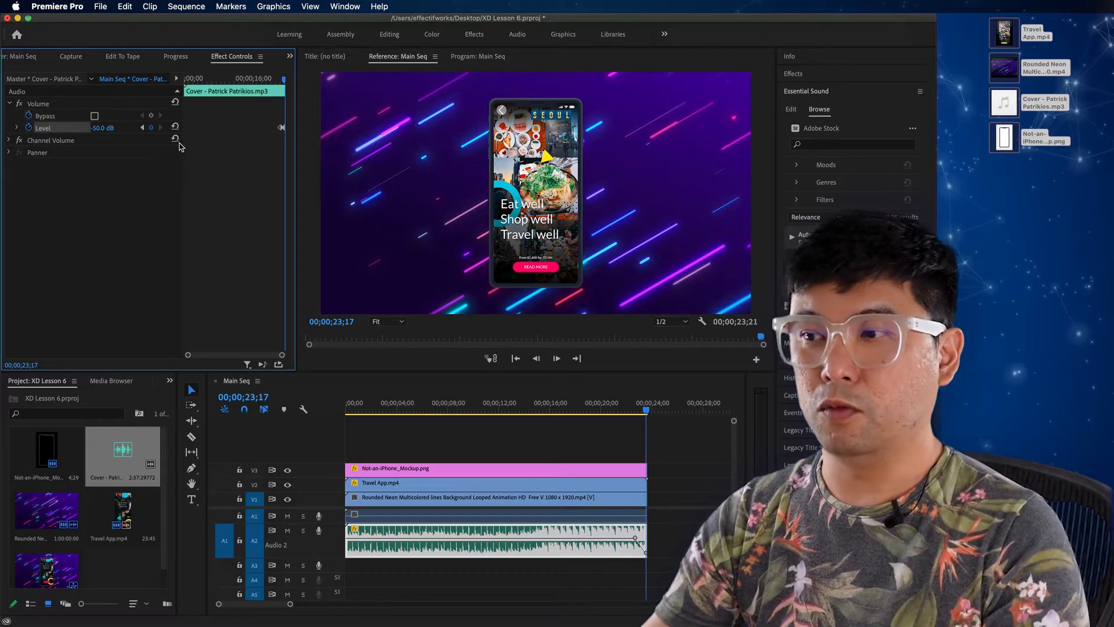
# Step: Play back the end of the sequence to check the music fade-out
pyautogui.click(632, 414)
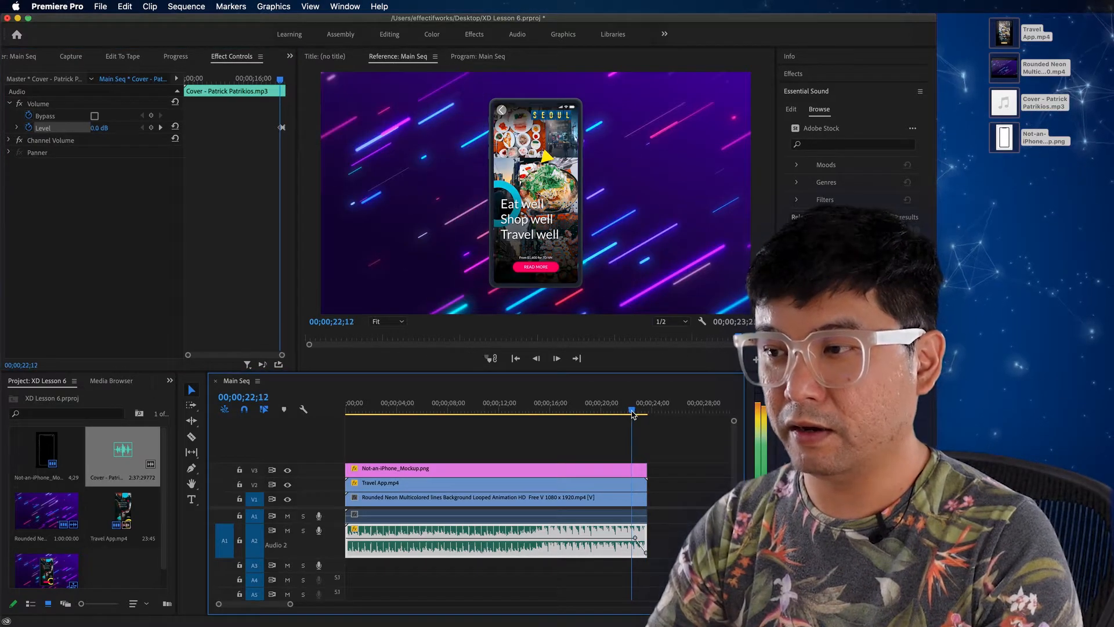
pyautogui.press('space')
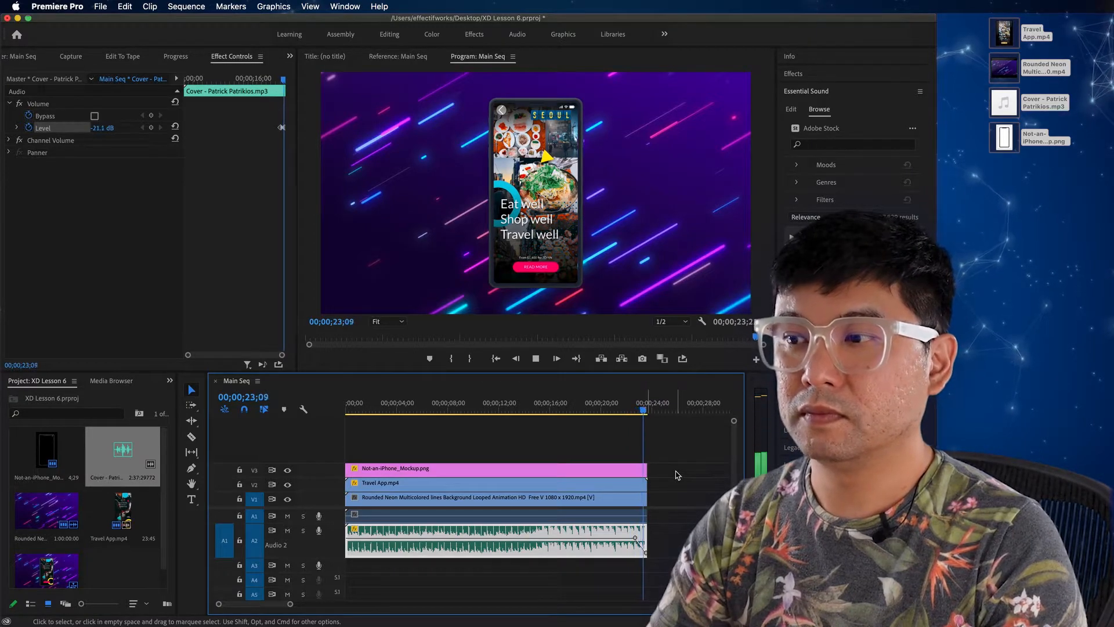
pyautogui.moveTo(648, 412); pyautogui.dragTo(600, 422)
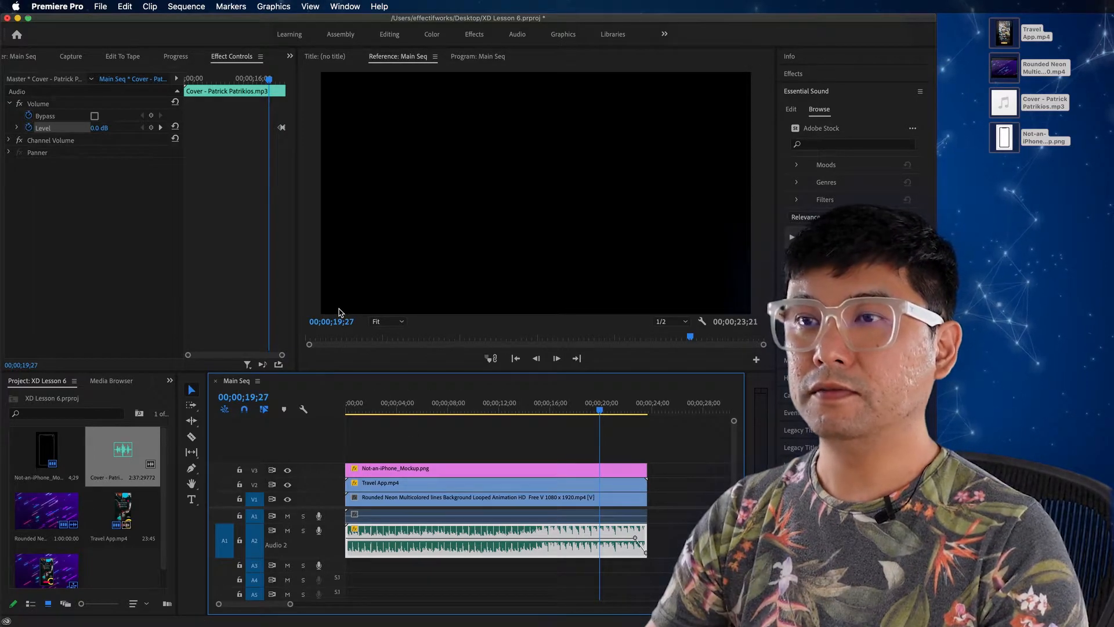
# Step: Save the project and open the media export settings for the sequence, keeping H.264 as the format
pyautogui.press('super+s')
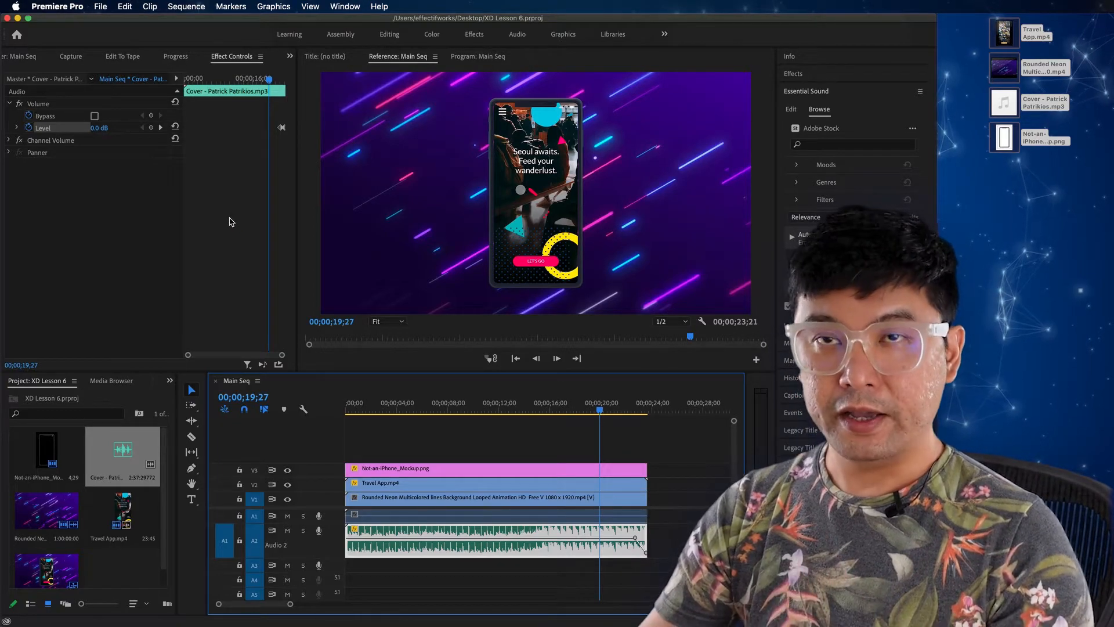
pyautogui.click(101, 7)
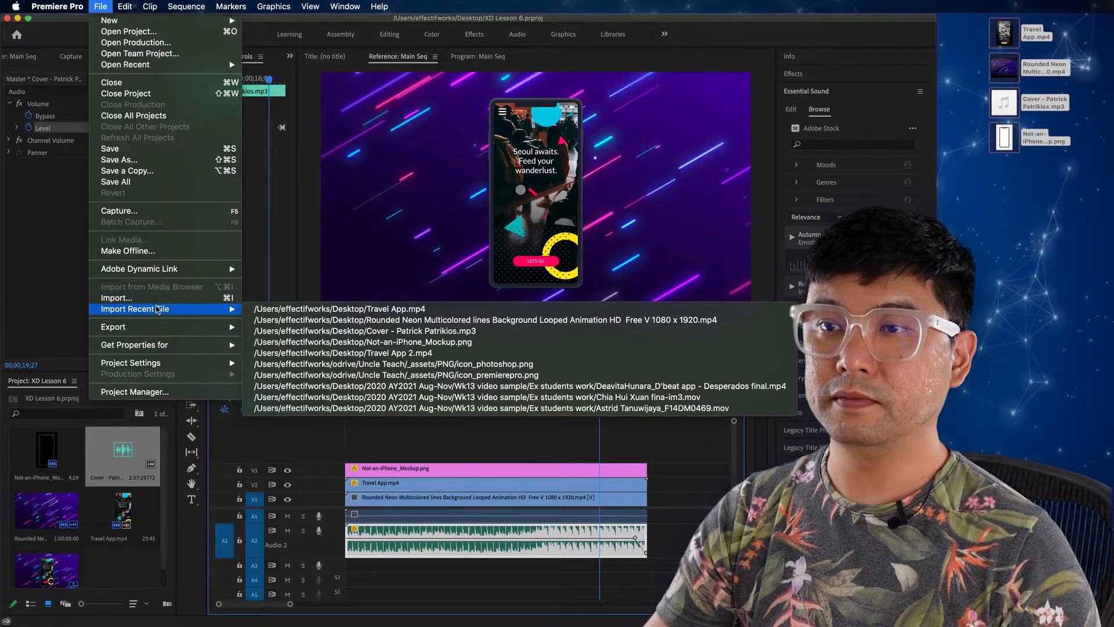
pyautogui.moveTo(235, 328)
pyautogui.click(270, 327)
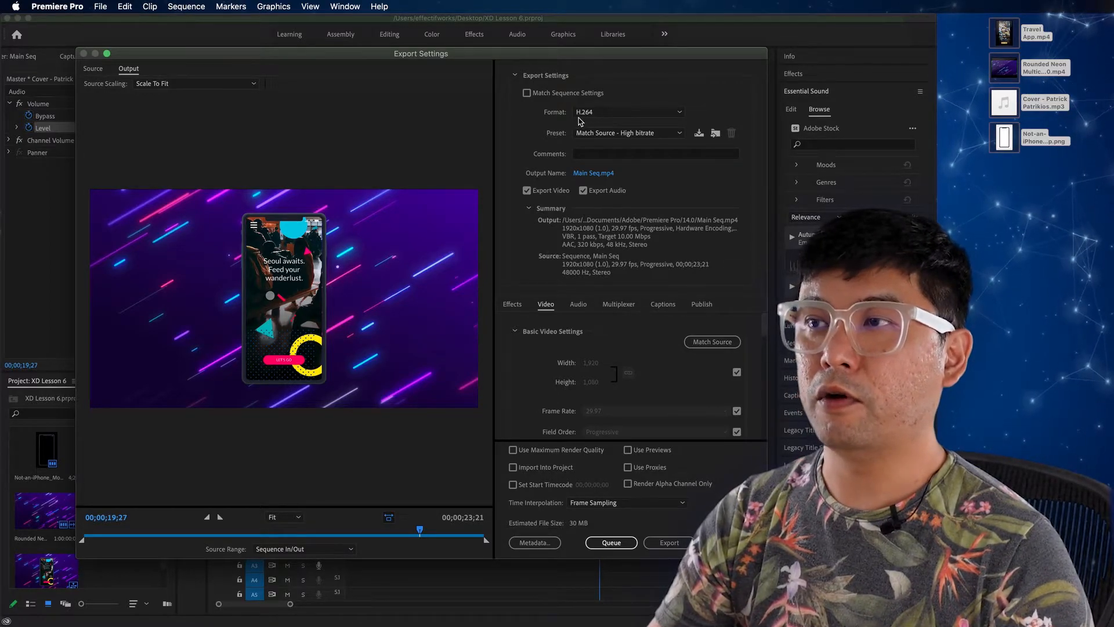
pyautogui.click(615, 113)
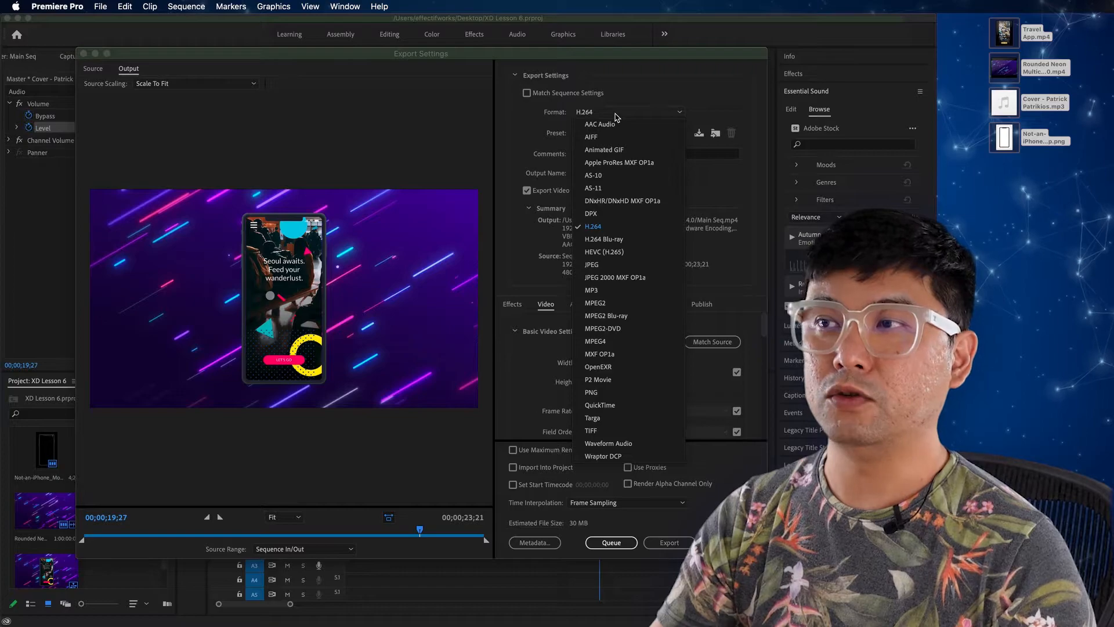
pyautogui.click(619, 114)
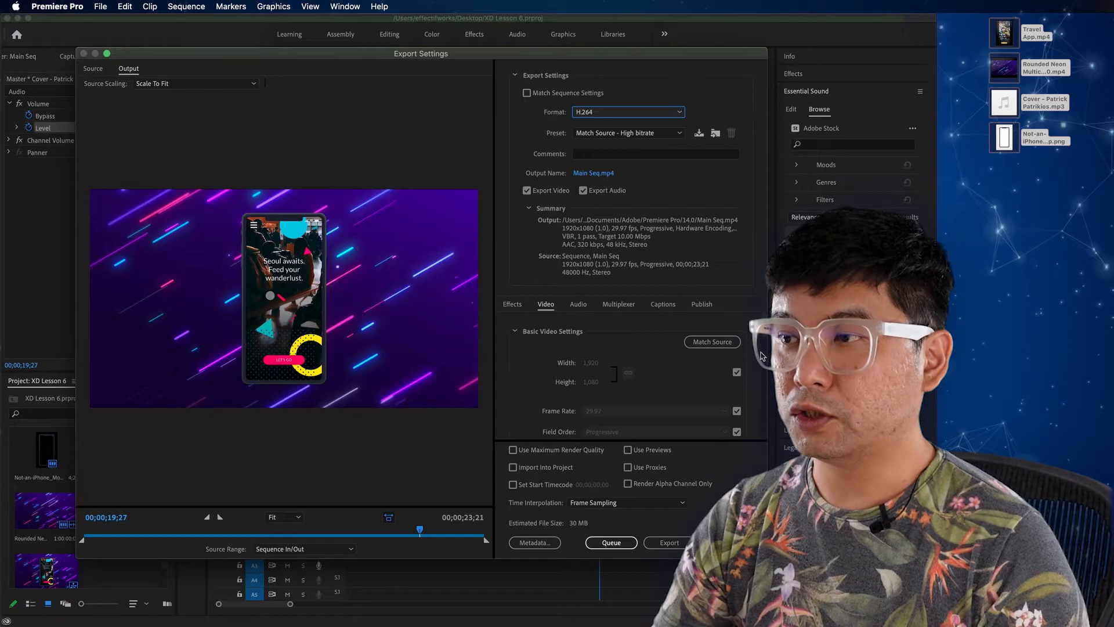
# Step: Set the video encoding performance to Software Encoding and the bitrate encoding to VBR, 2 pass
pyautogui.moveTo(764, 332); pyautogui.dragTo(762, 363)
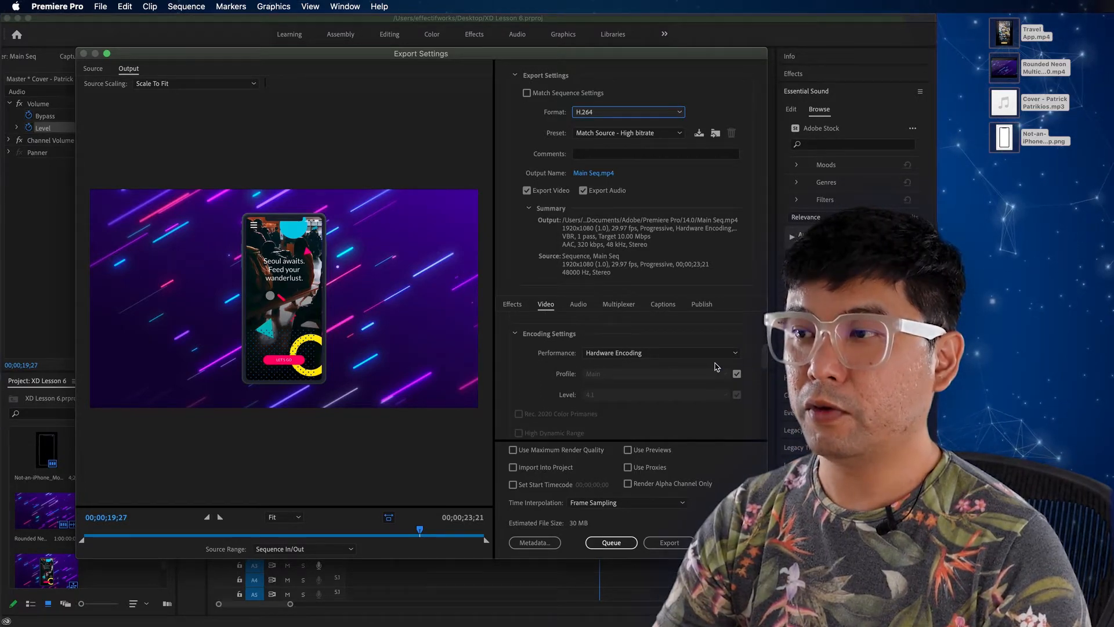
pyautogui.click(631, 355)
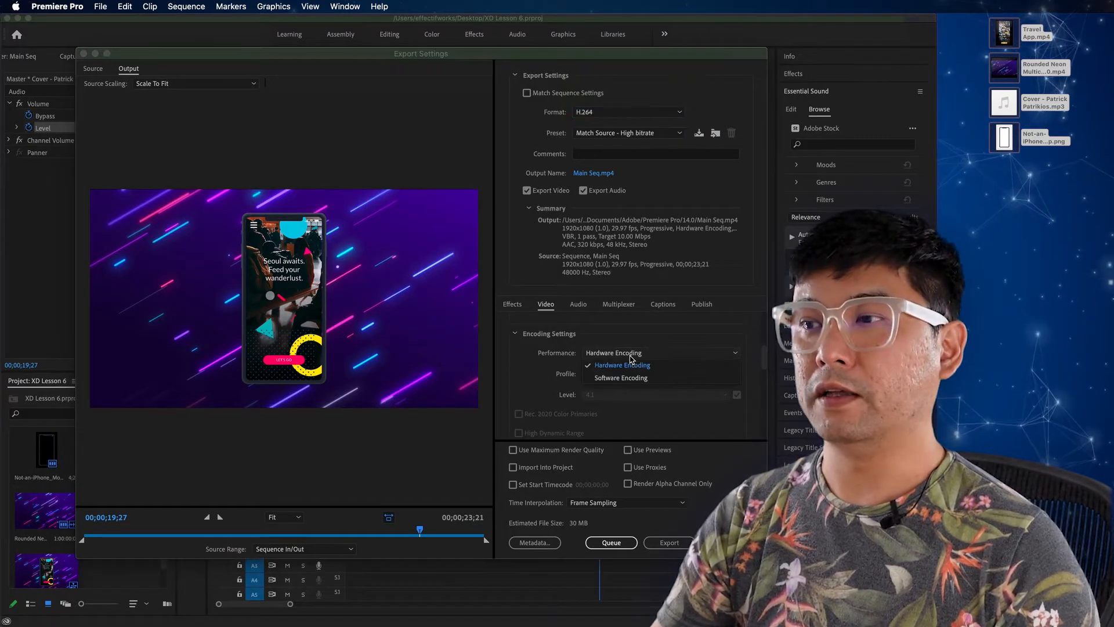
pyautogui.click(650, 377)
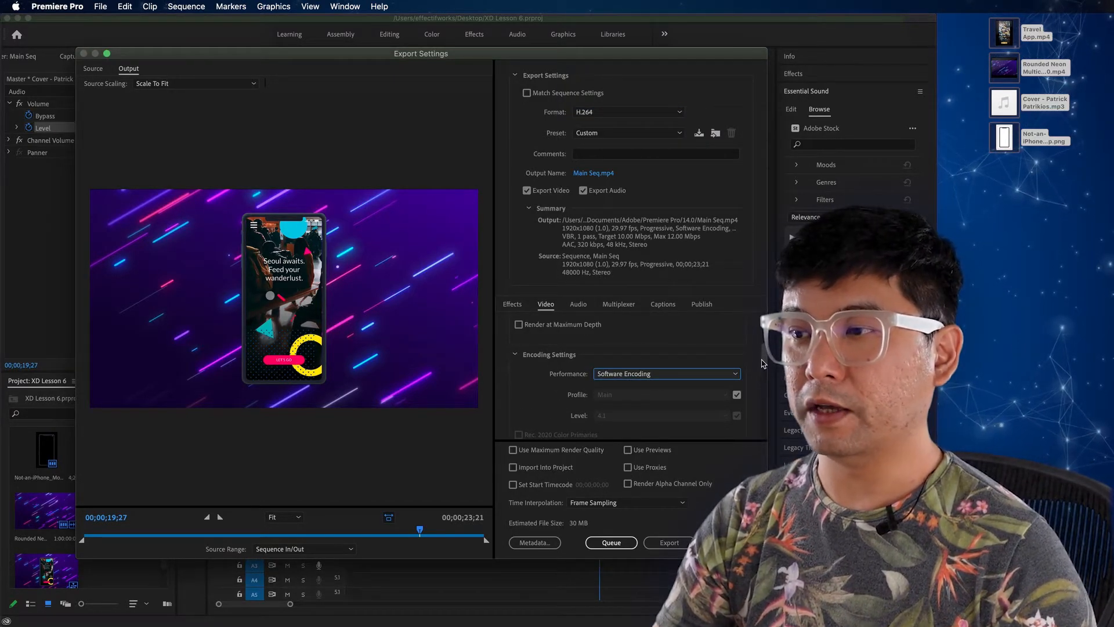
pyautogui.moveTo(762, 364); pyautogui.dragTo(755, 422)
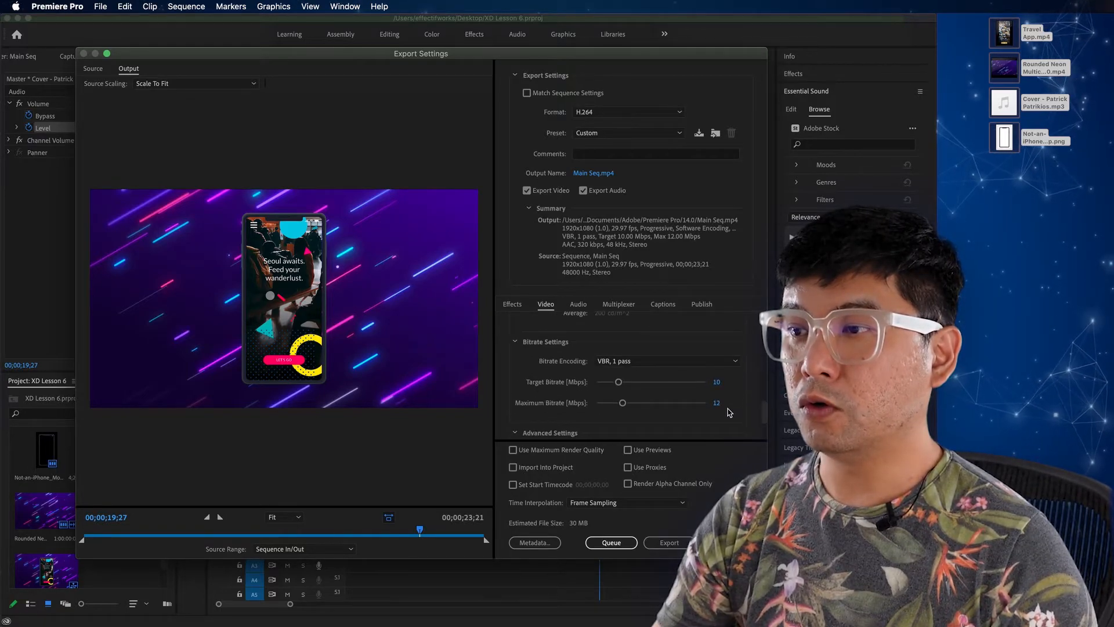
pyautogui.click(616, 362)
pyautogui.click(631, 400)
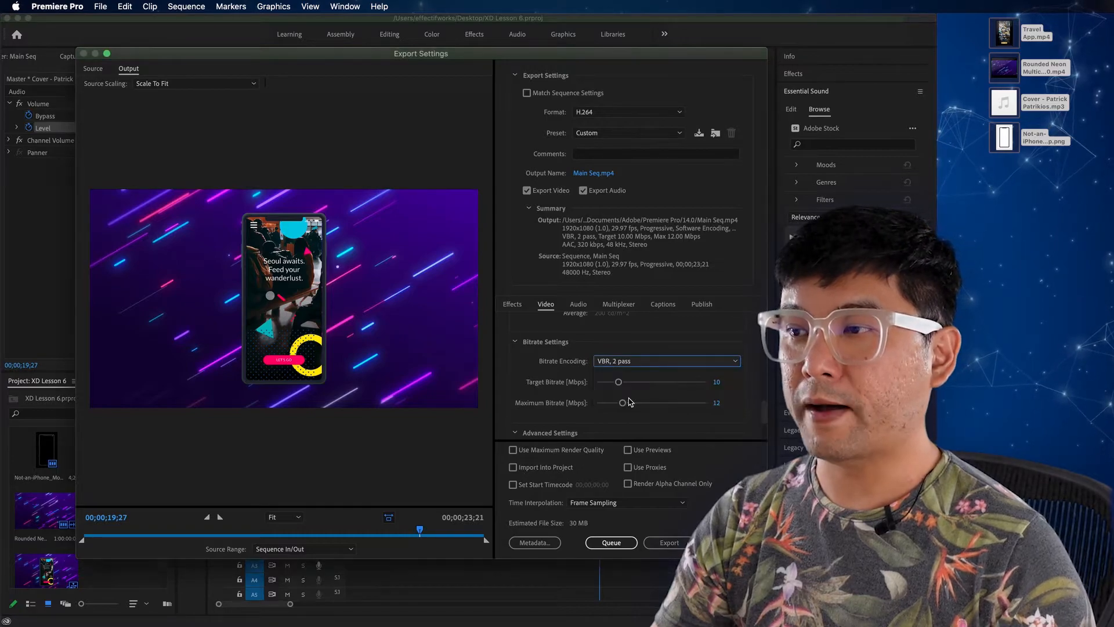
# Step: Set the target bitrate to 15 Mbps
pyautogui.click(719, 383)
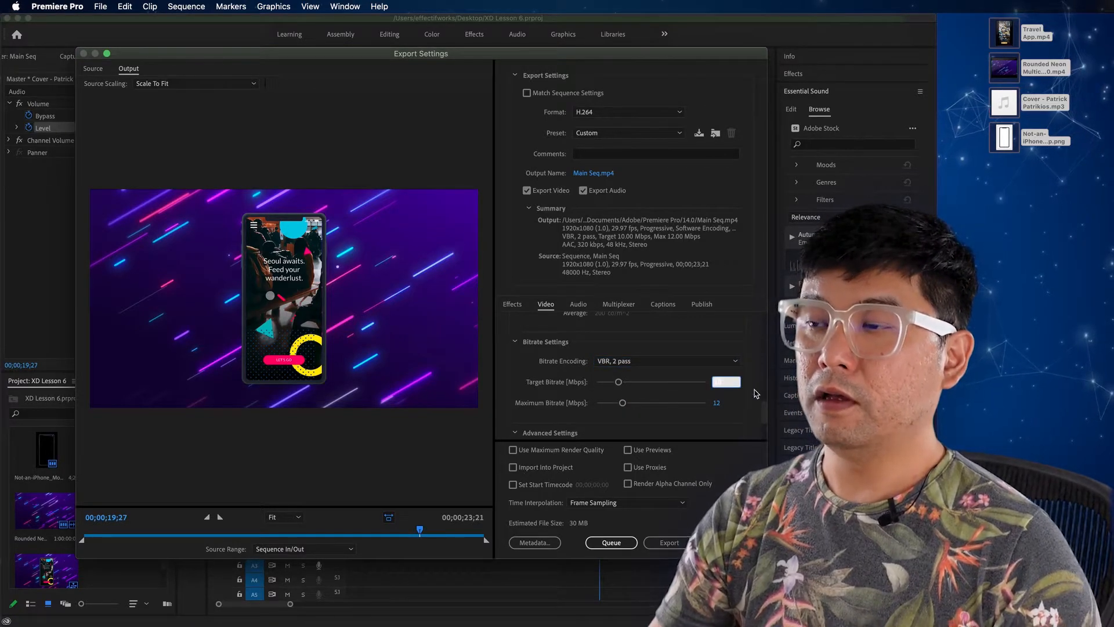
pyautogui.click(751, 397)
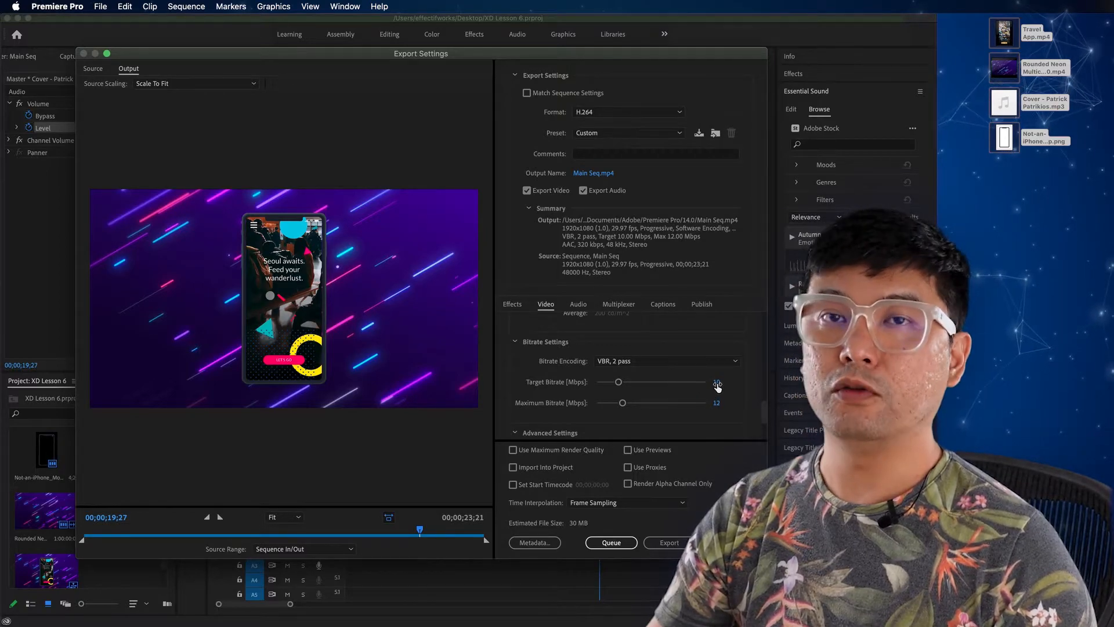
pyautogui.click(718, 383)
pyautogui.write('15')
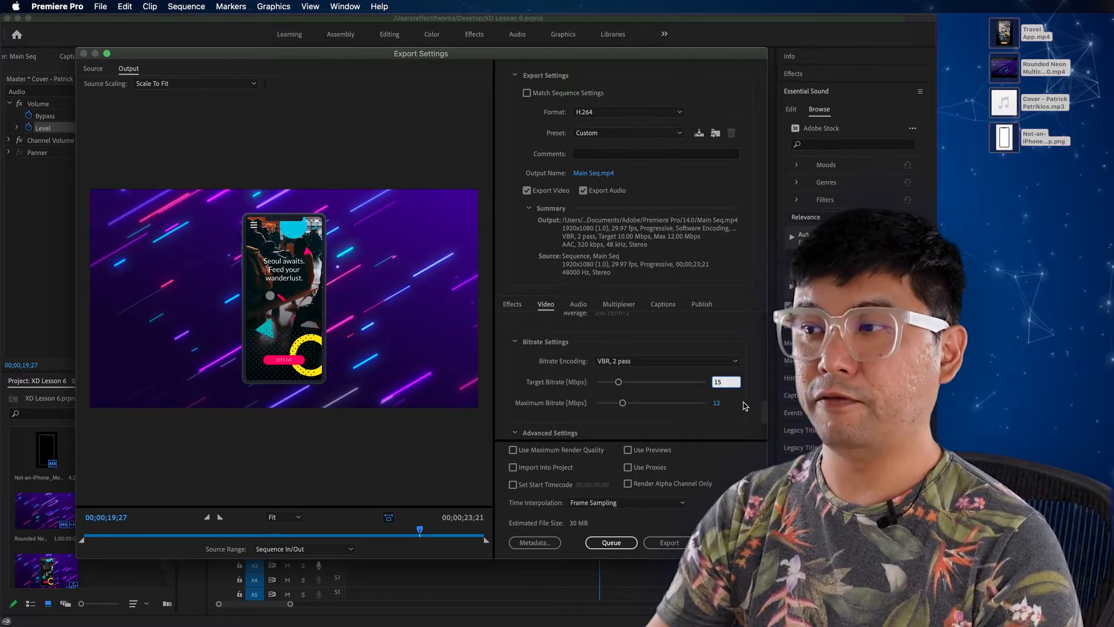
pyautogui.press('Return')
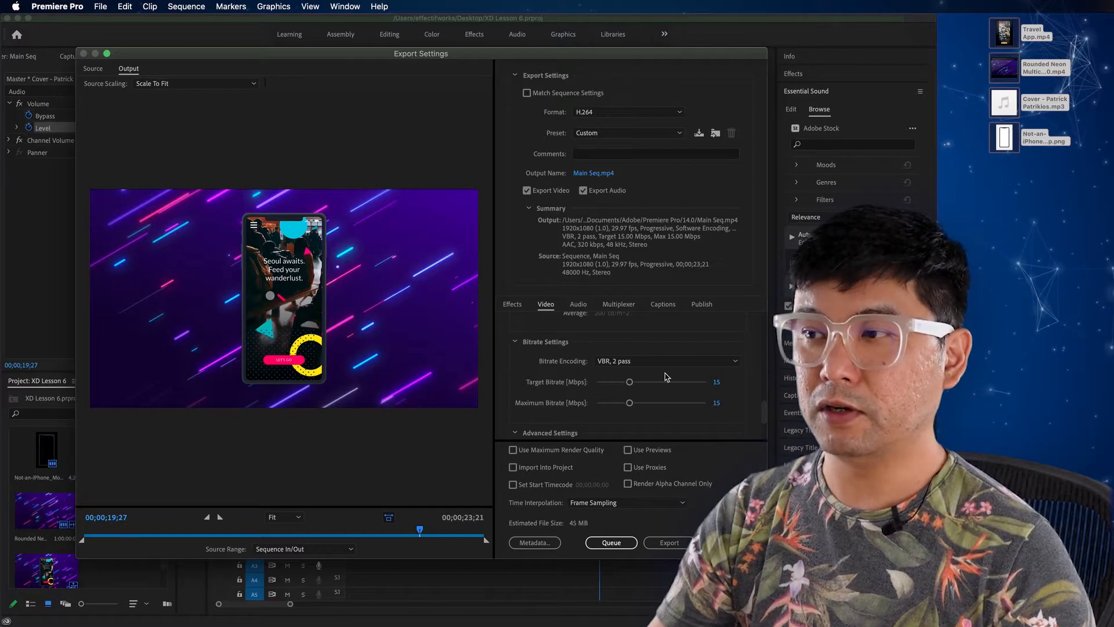
# Step: Try a target bitrate of about 29.68 Mbps and return it to 15 Mbps
pyautogui.moveTo(630, 383); pyautogui.dragTo(658, 383)
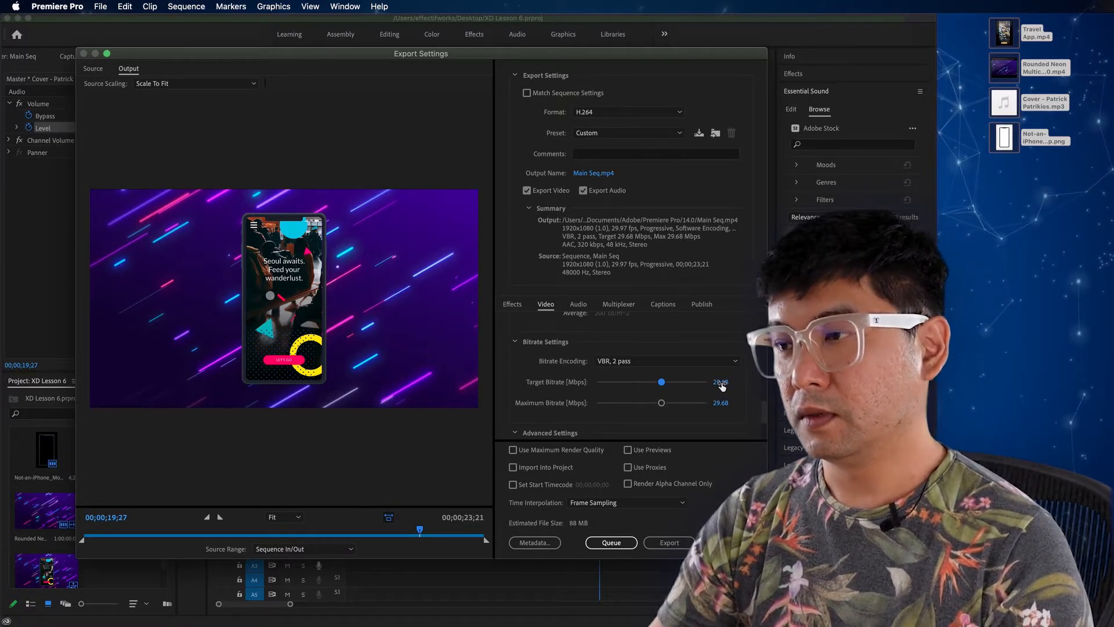
pyautogui.click(623, 383)
pyautogui.click(719, 383)
pyautogui.write('15')
pyautogui.press('Tab')
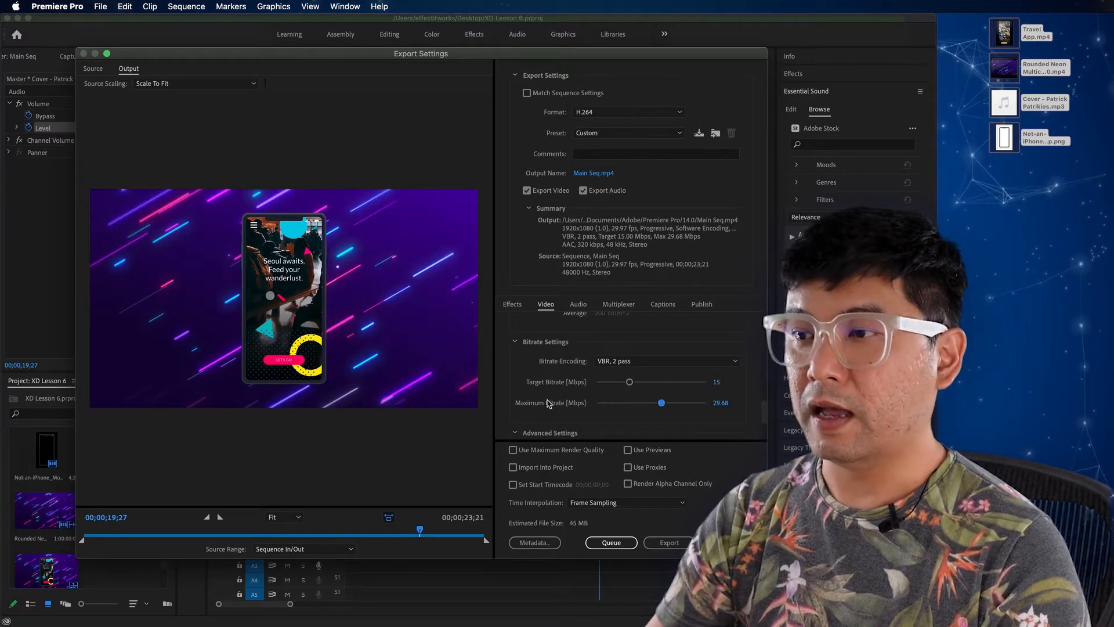
# Step: Set the maximum bitrate to 50 Mbps, send the export to the Media Encoder queue and check the queued settings
pyautogui.moveTo(661, 403); pyautogui.dragTo(766, 416)
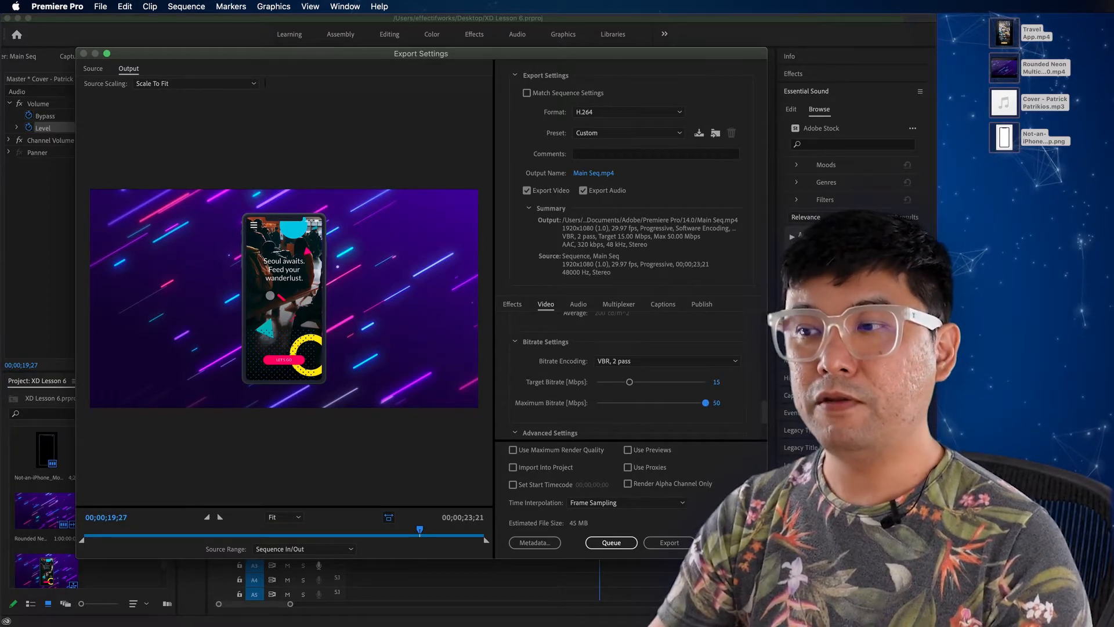
pyautogui.click(634, 543)
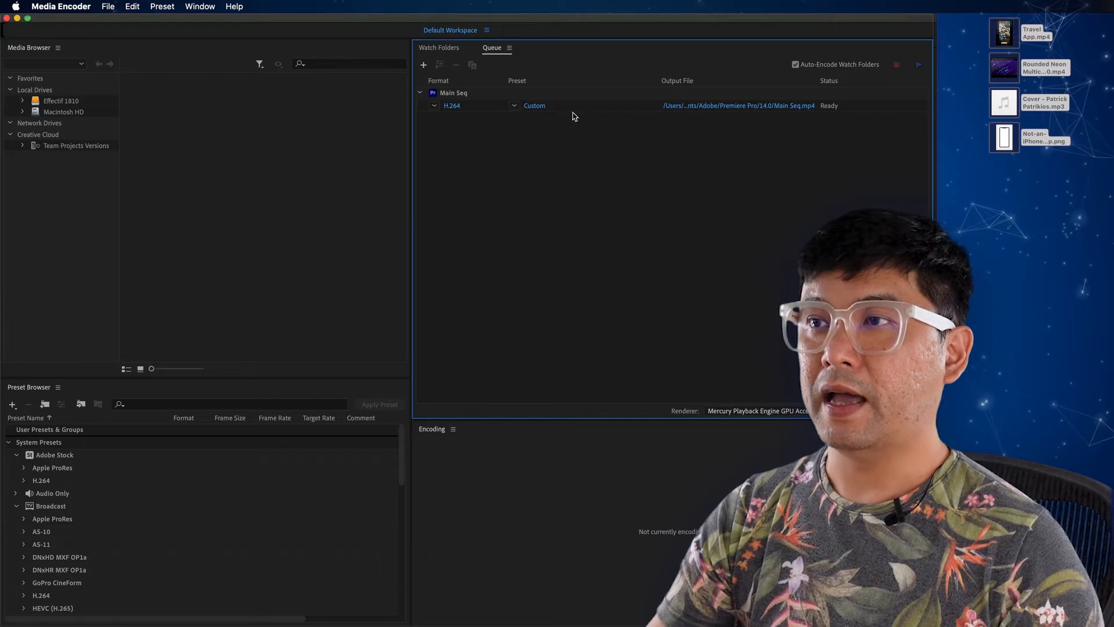
pyautogui.click(534, 105)
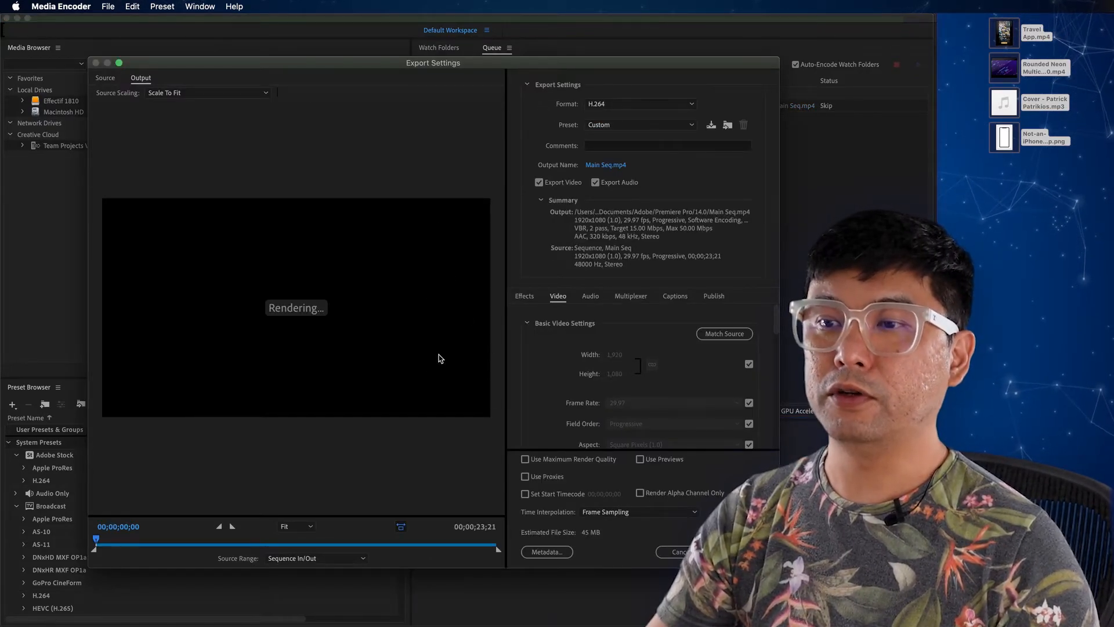
pyautogui.click(679, 553)
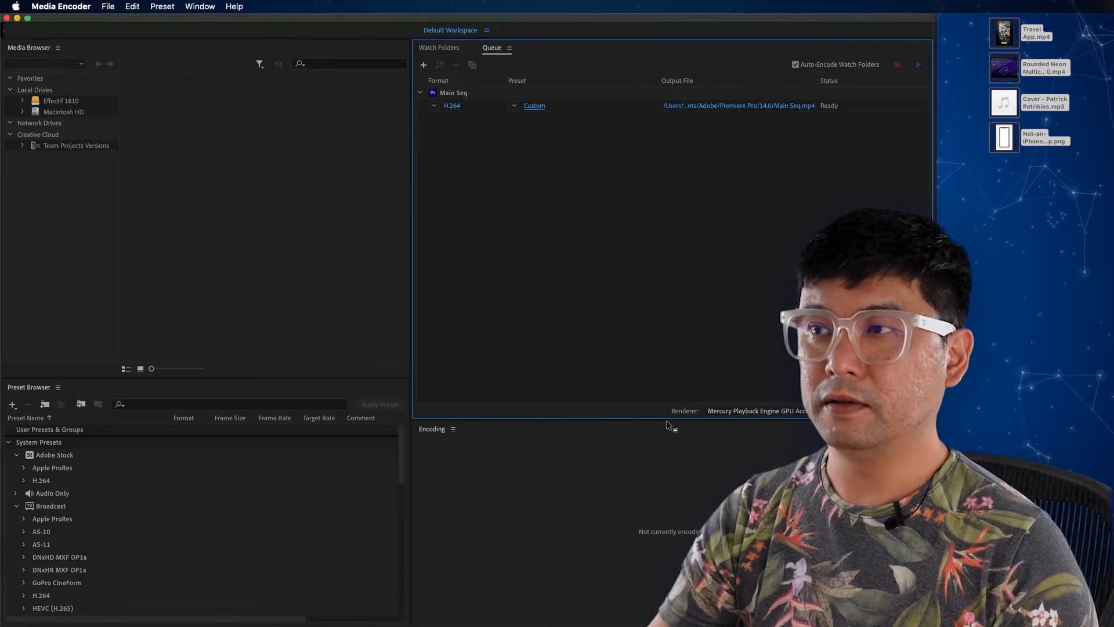
# Step: Set the queued job's output to Main Seq.mp4 on the Desktop and start encoding the queue
pyautogui.click(724, 107)
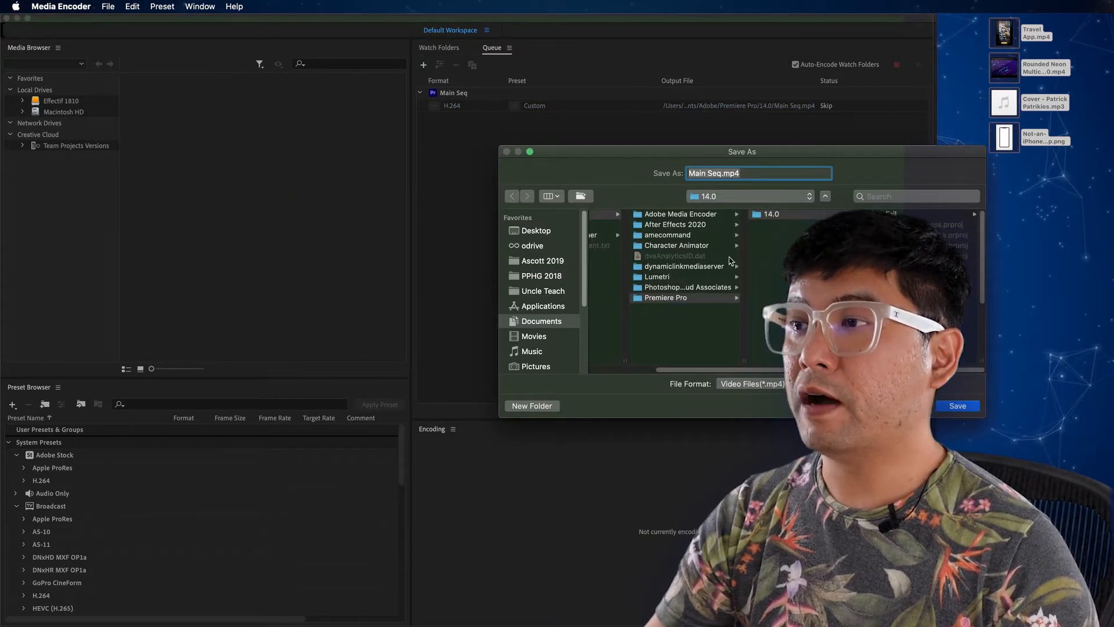
pyautogui.click(534, 232)
pyautogui.click(753, 175)
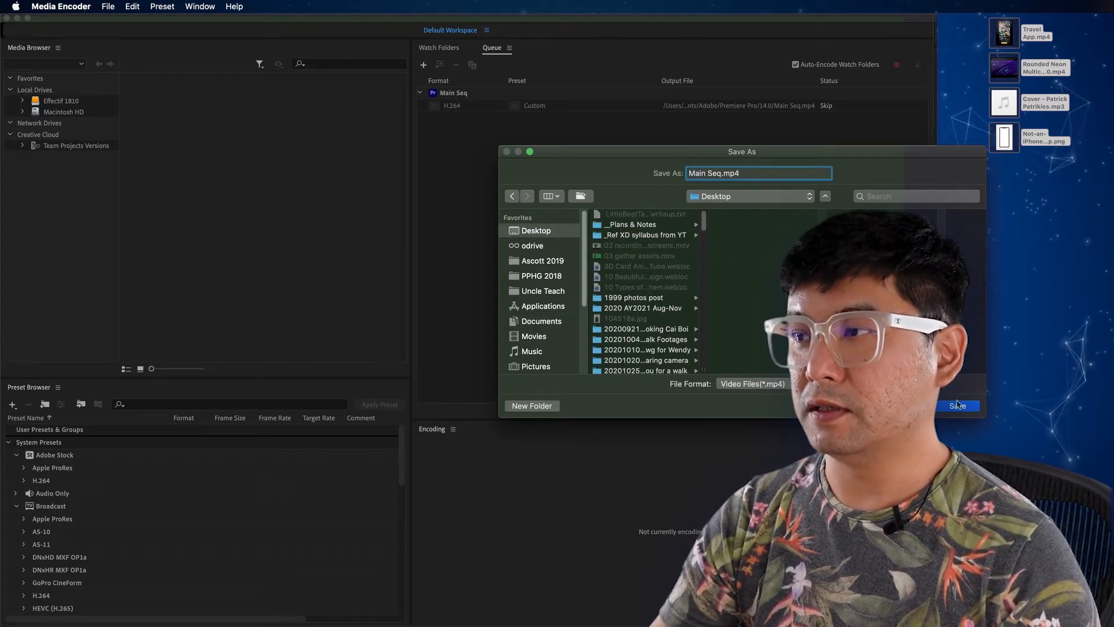
pyautogui.moveTo(849, 157); pyautogui.dragTo(719, 162)
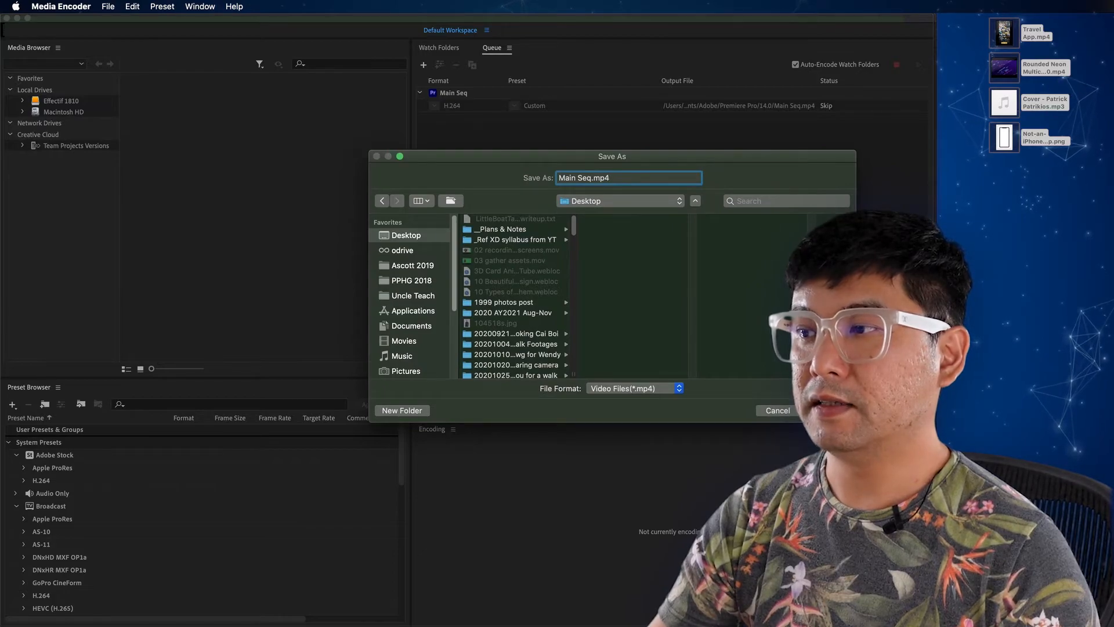
pyautogui.press('Return')
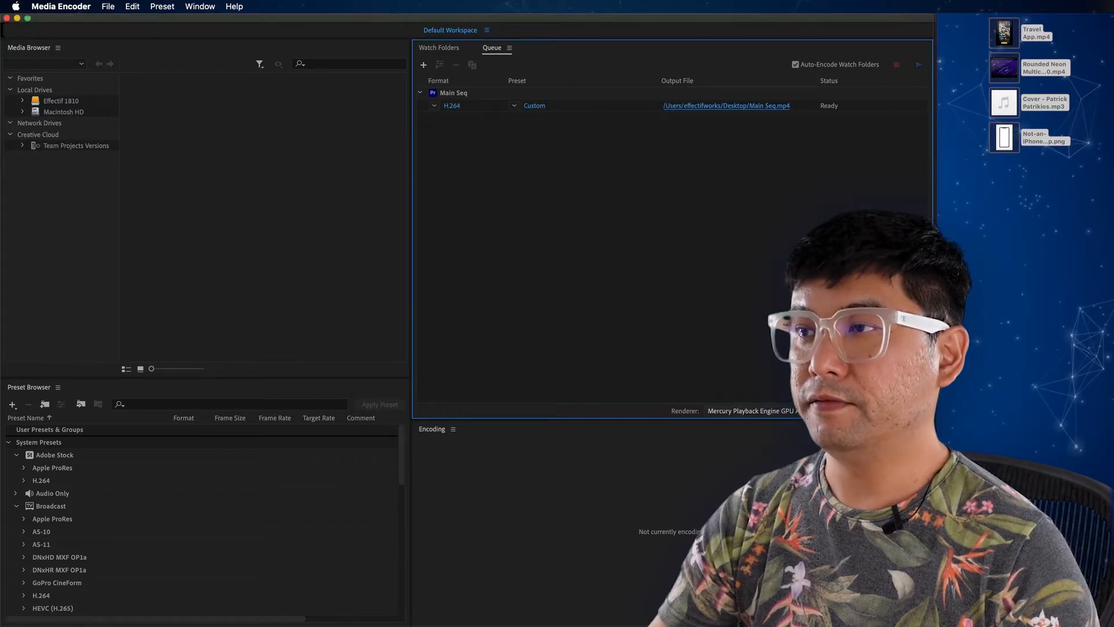
pyautogui.click(920, 67)
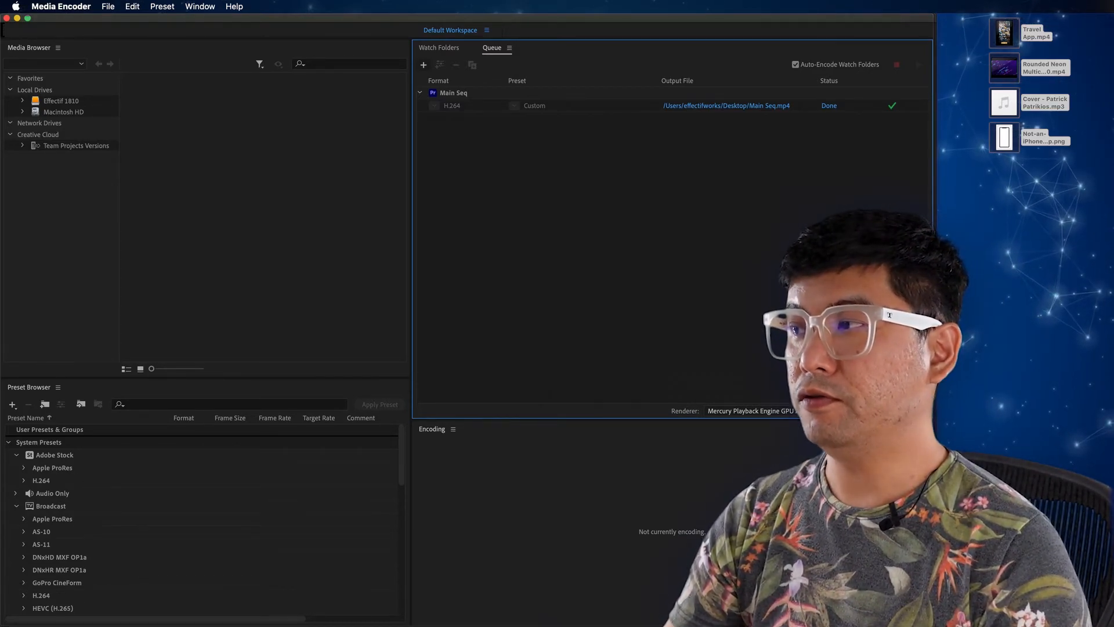
# Step: Open the exported Main Seq.mp4 from the Desktop in QuickTime Player, play it enlarged and close it
pyautogui.click(957, 325)
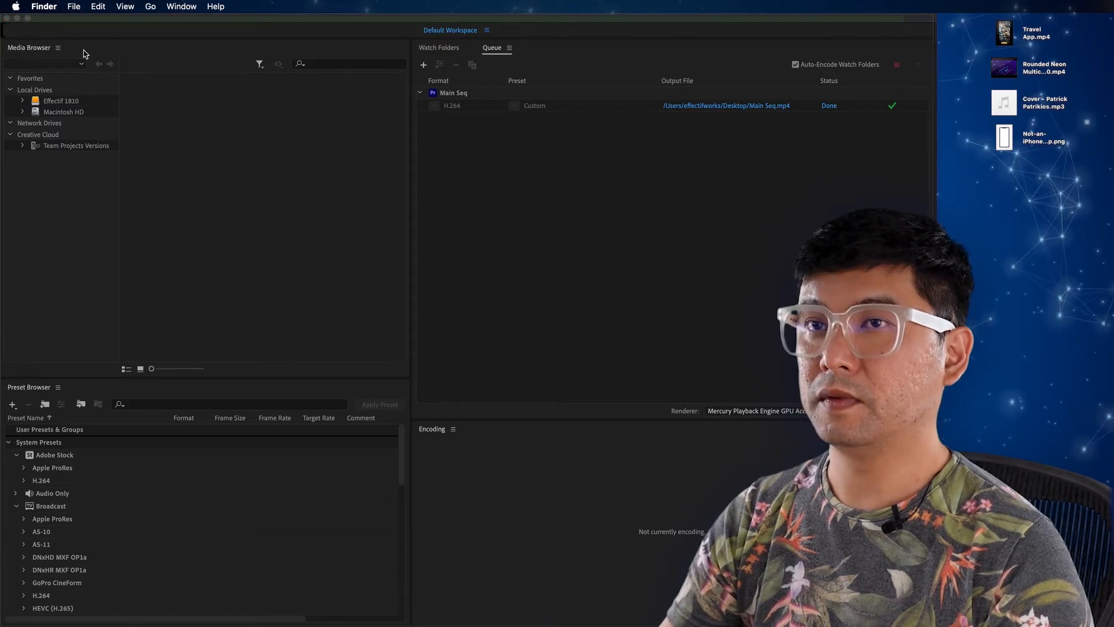
pyautogui.click(17, 18)
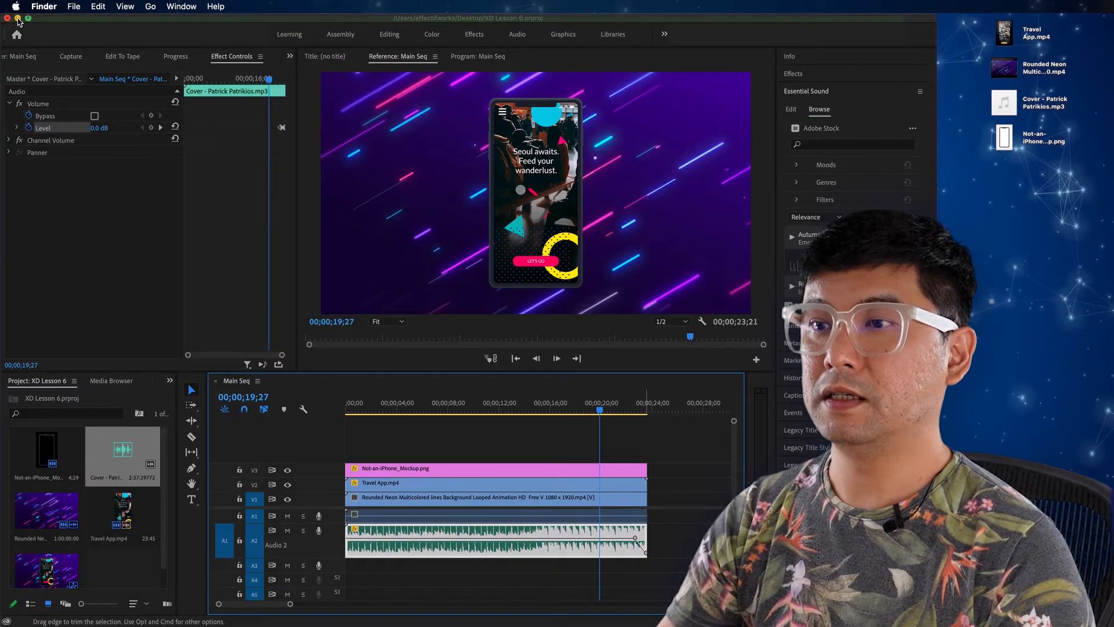
pyautogui.doubleClick(1004, 499)
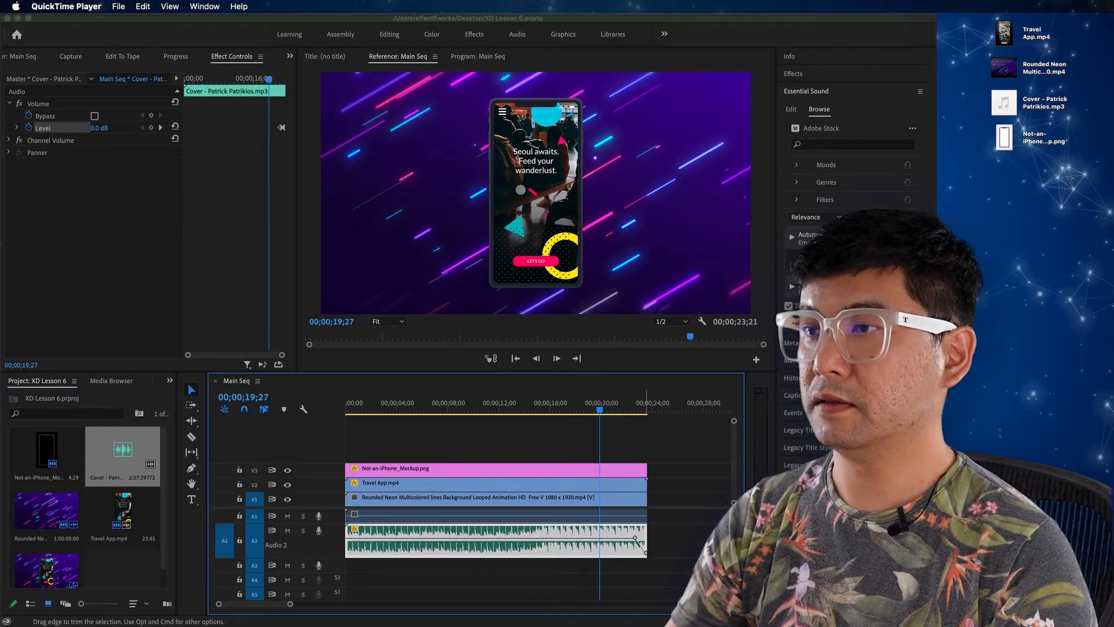
pyautogui.doubleClick(760, 72)
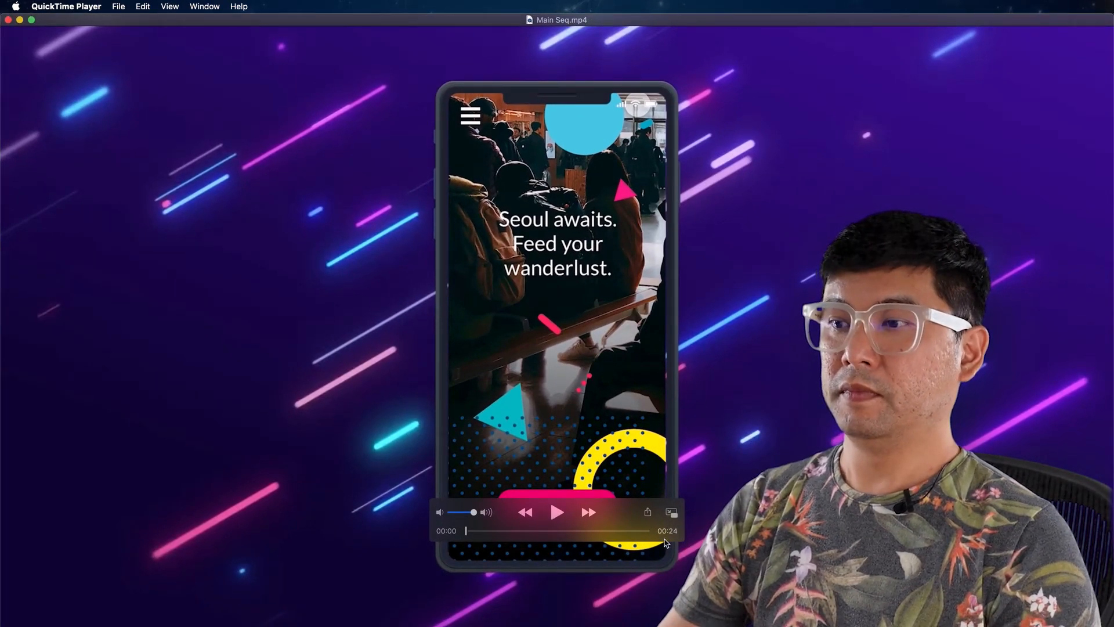
pyautogui.click(557, 514)
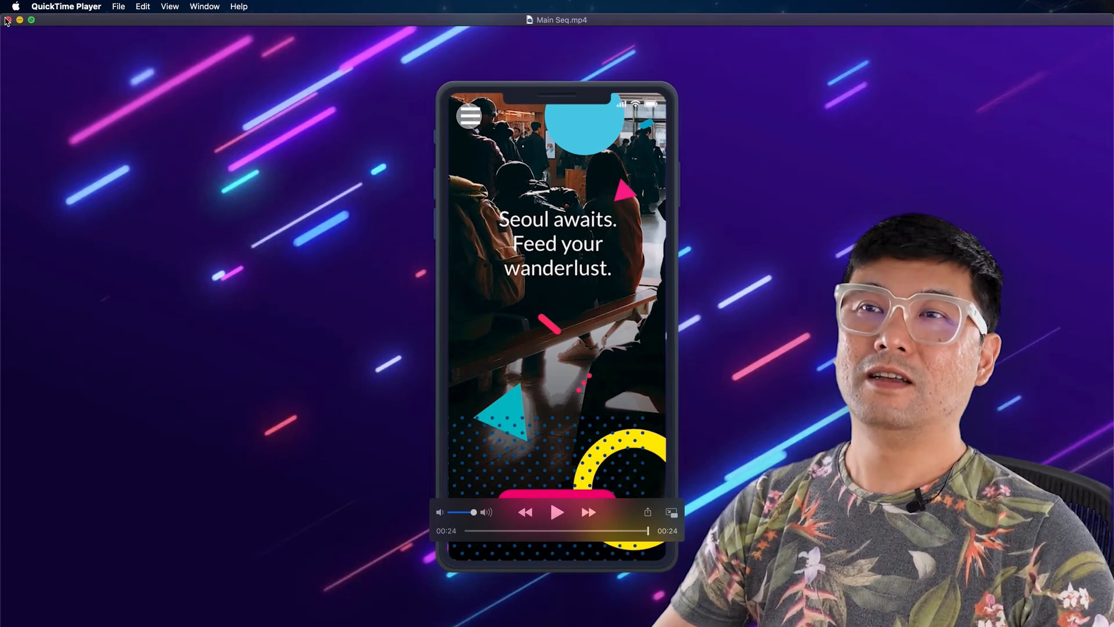
pyautogui.click(8, 20)
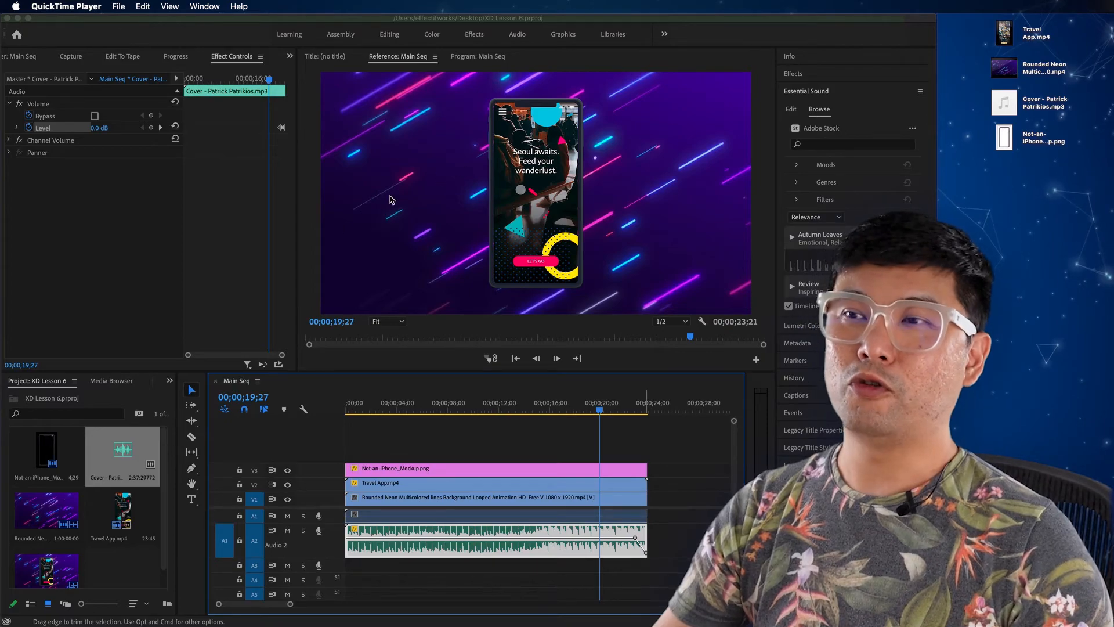
# Step: In Premiere Pro, add the text "DOWNLOAD TRAVELOG APP" at 00;00;19;27 and centre it horizontally across the phone mockup
pyautogui.click(191, 499)
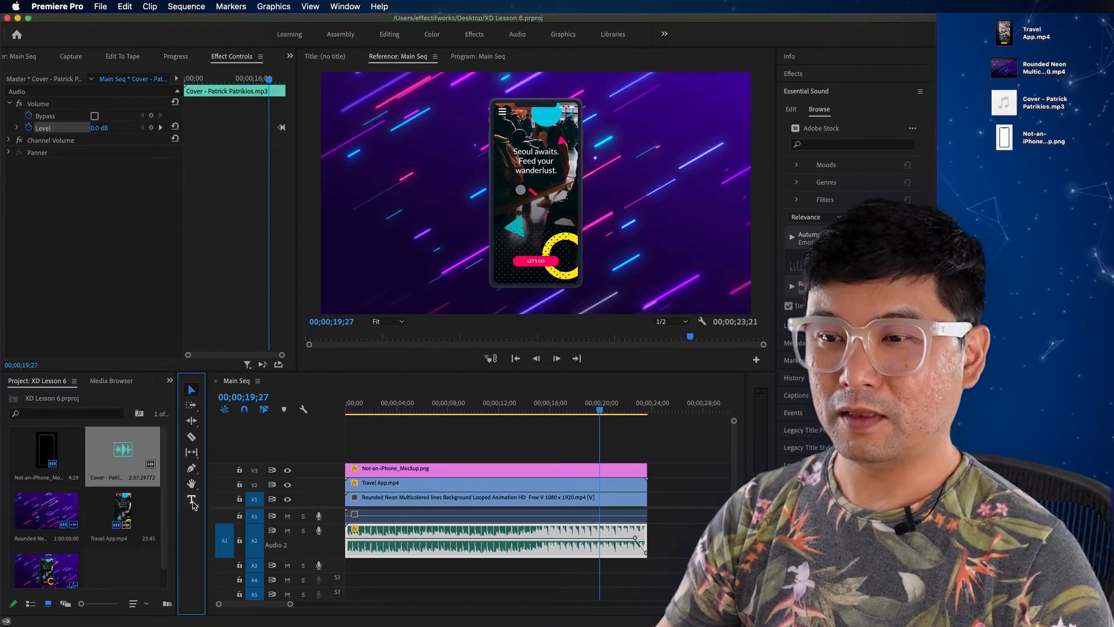
pyautogui.click(481, 56)
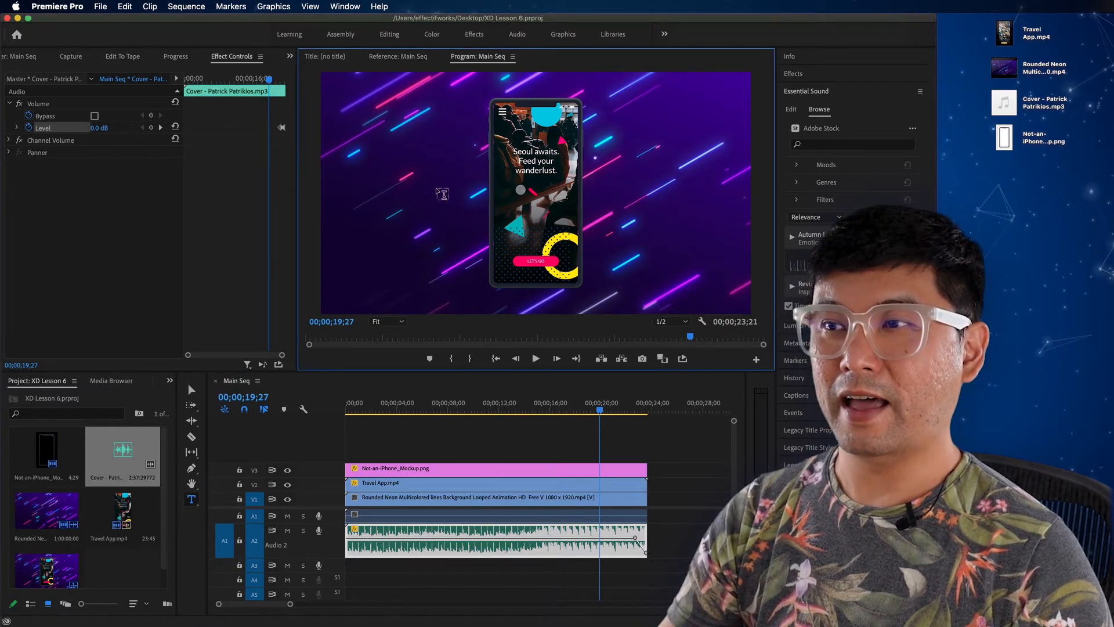
pyautogui.click(474, 196)
pyautogui.write('DOW')
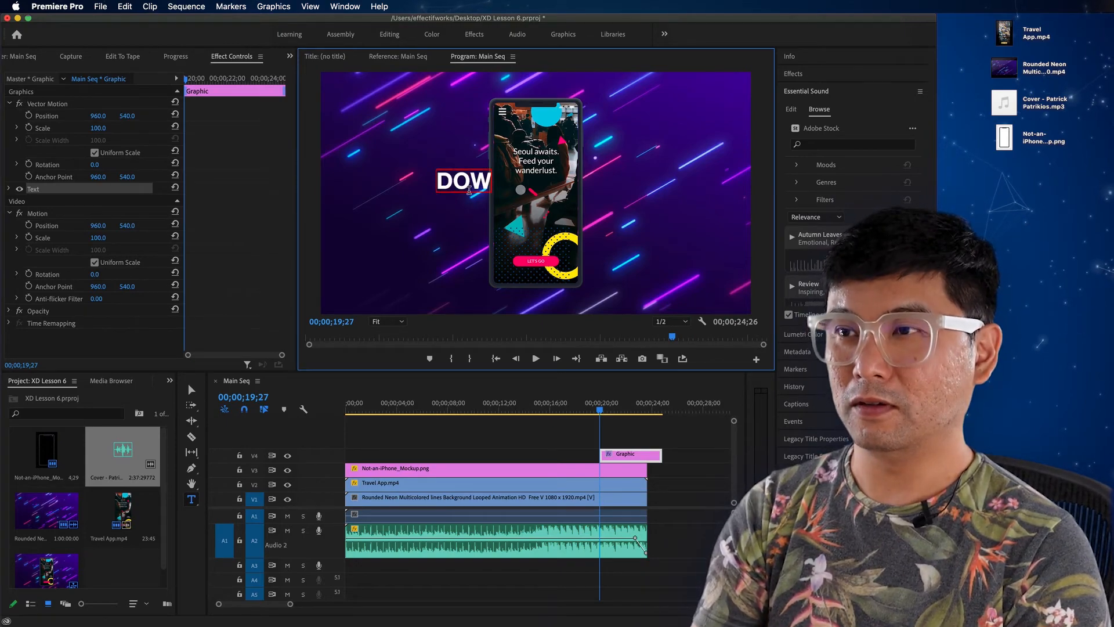
pyautogui.write('NLOAD')
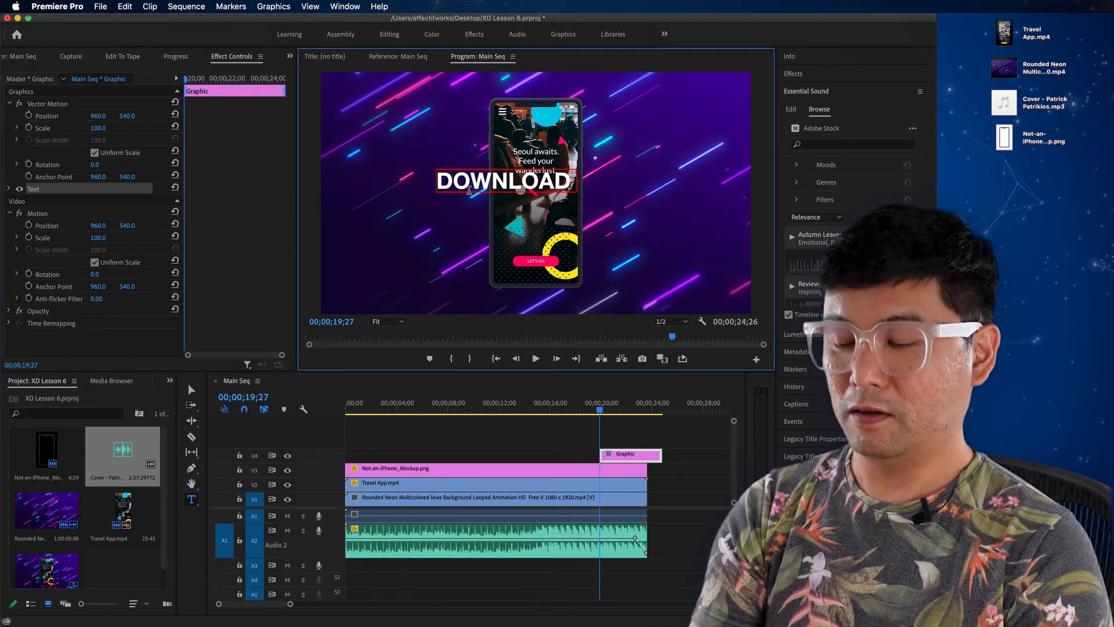
pyautogui.write(' TRAVELOG')
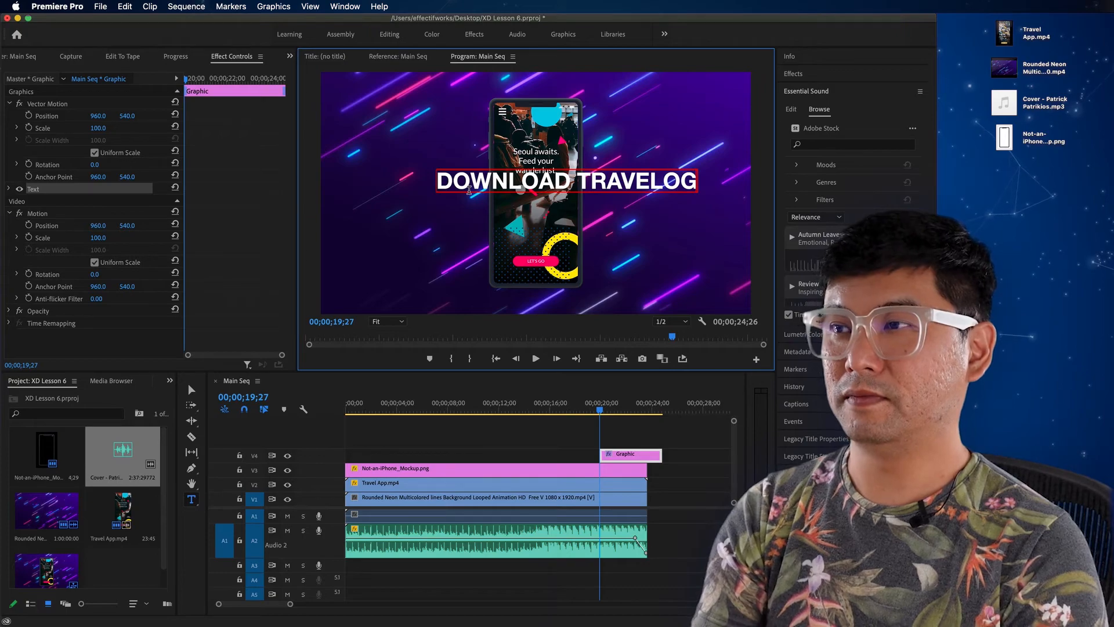
pyautogui.write(' APP')
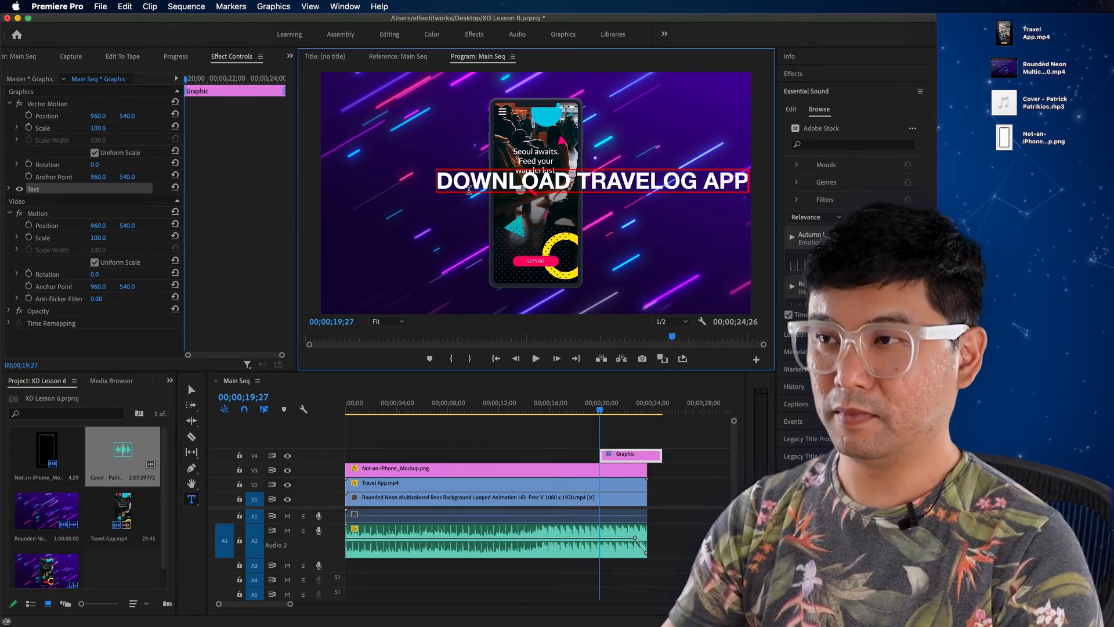
pyautogui.click(192, 390)
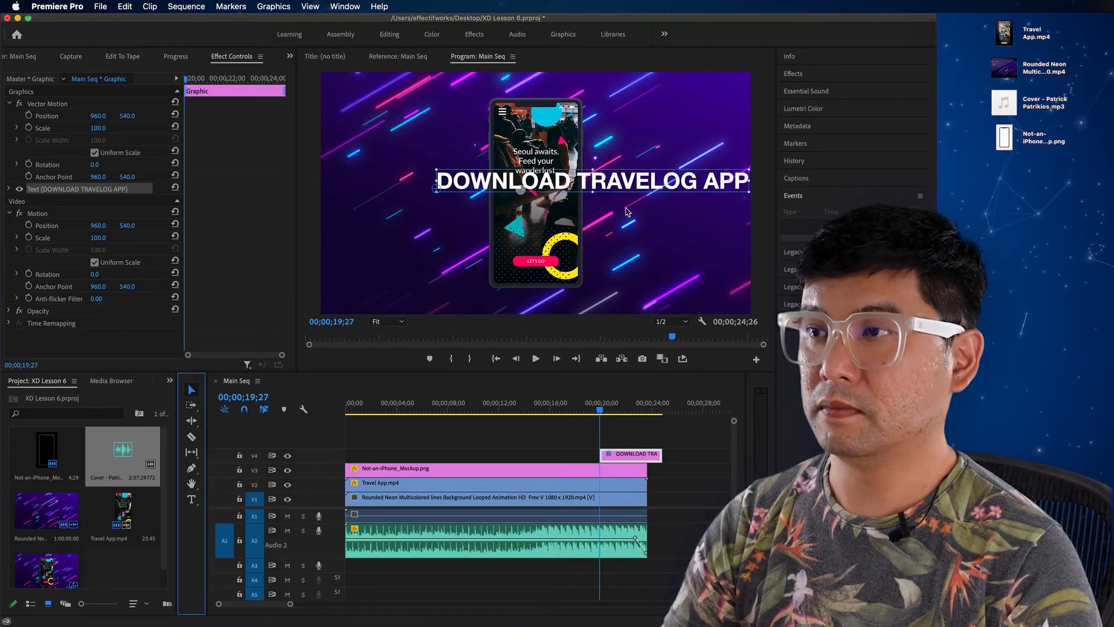
pyautogui.moveTo(627, 186); pyautogui.dragTo(574, 203)
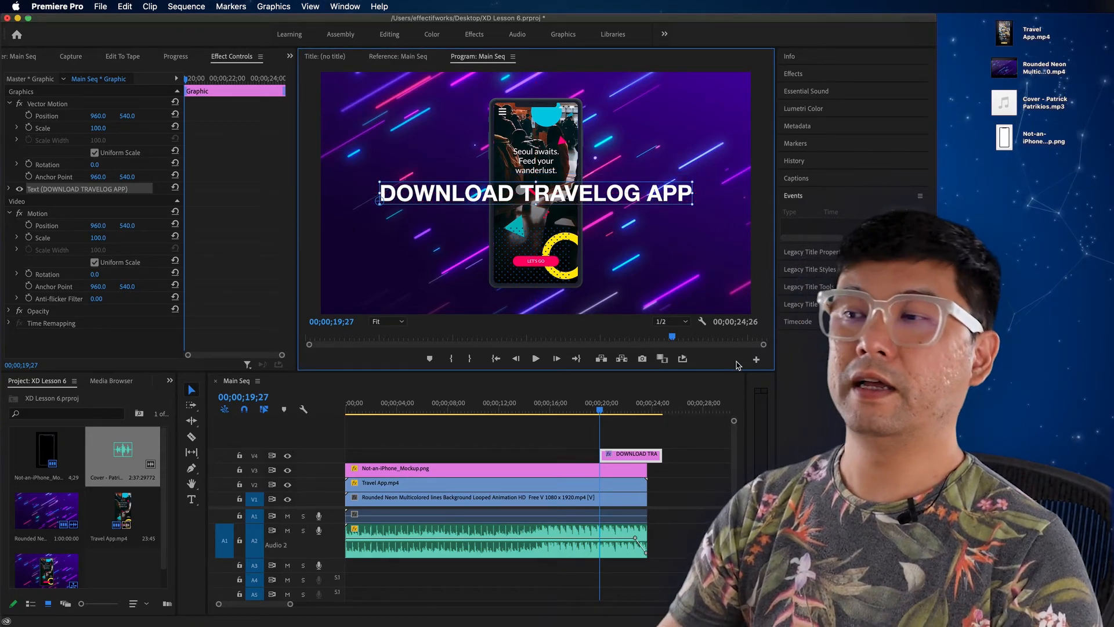